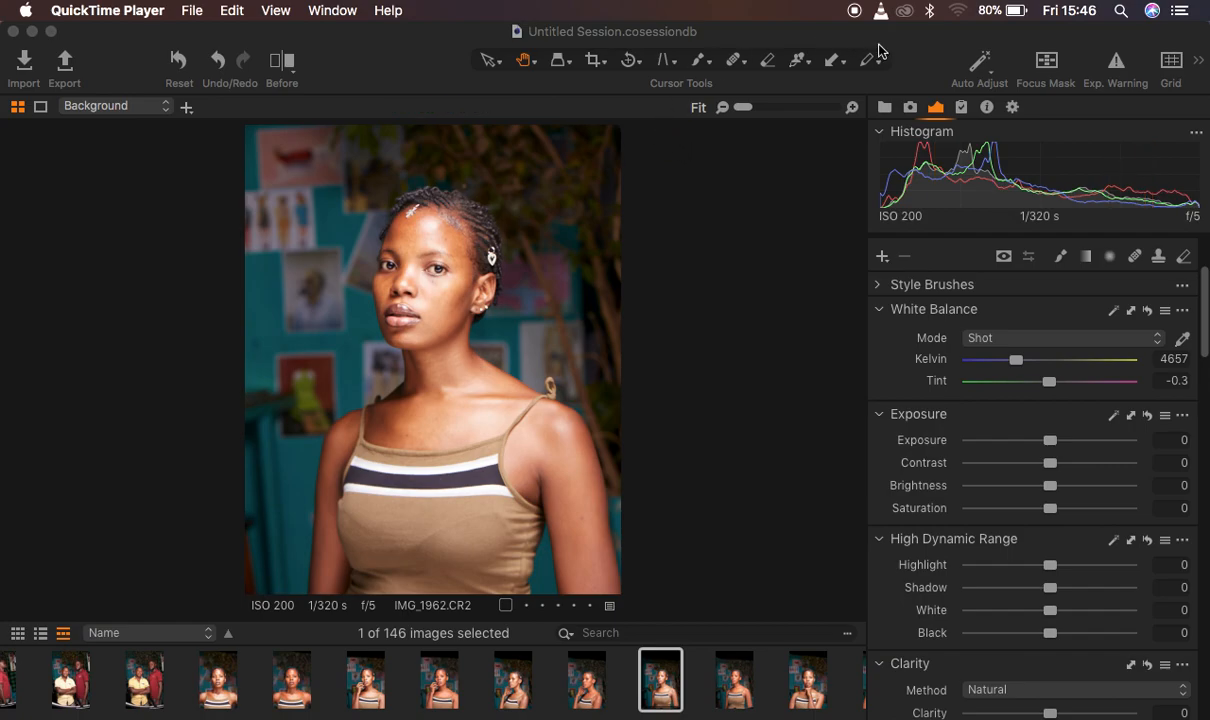
# Open the toolbar customization window, look over the available toolbar items, and close it
pyautogui.rightClick(926, 66)
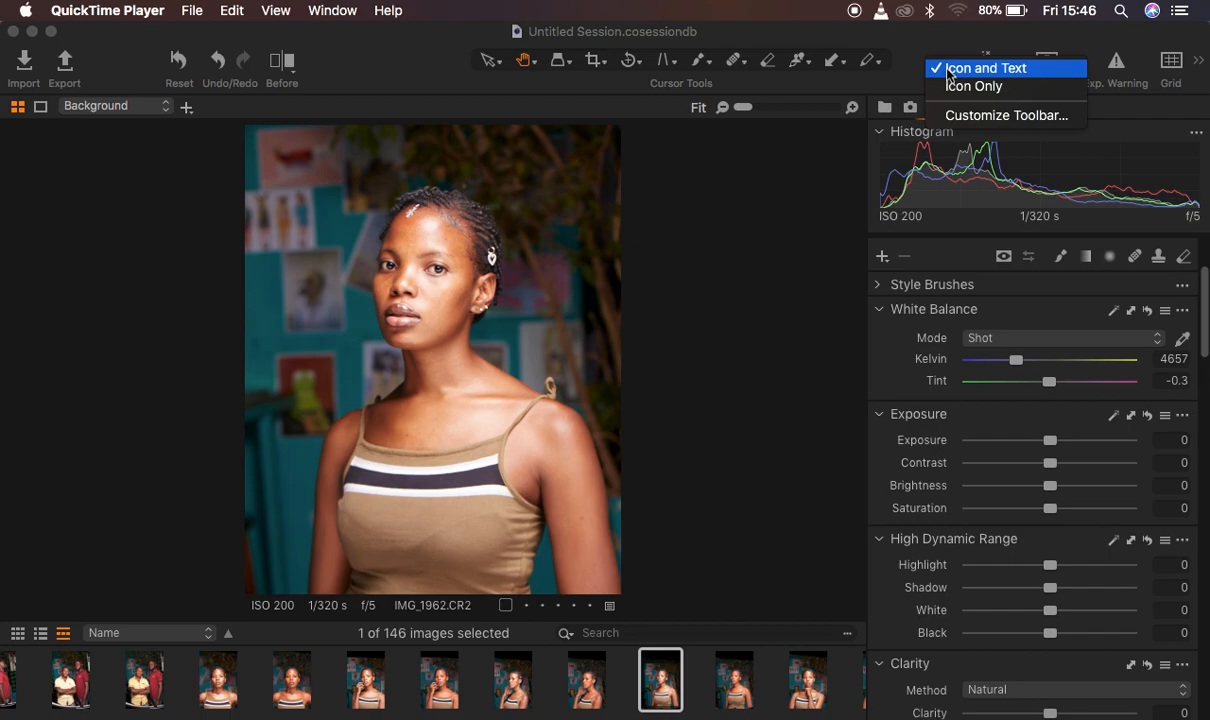
pyautogui.click(908, 39)
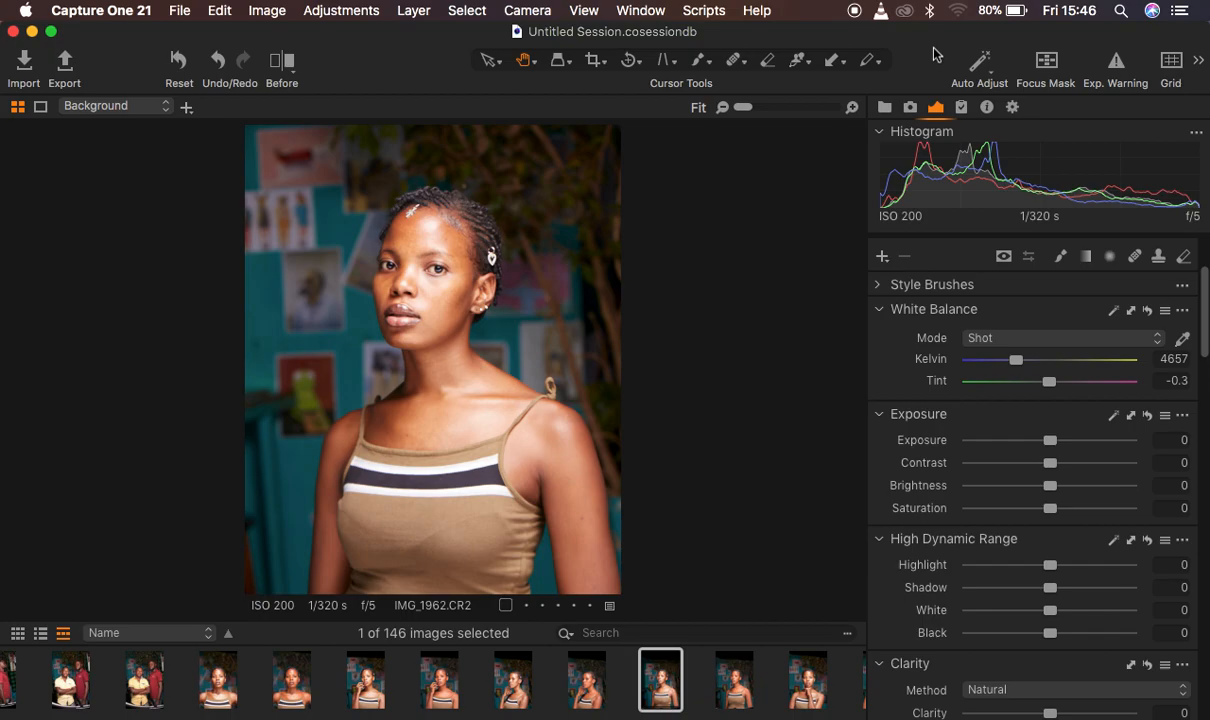
pyautogui.rightClick(936, 53)
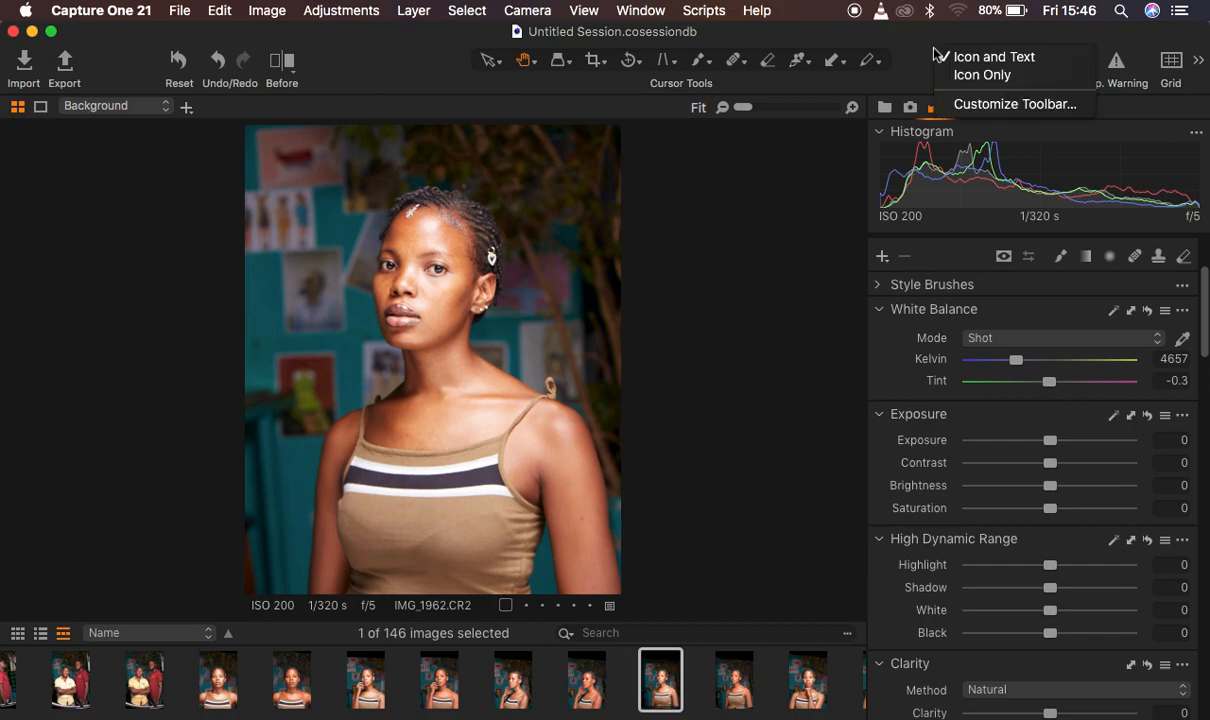
pyautogui.click(990, 105)
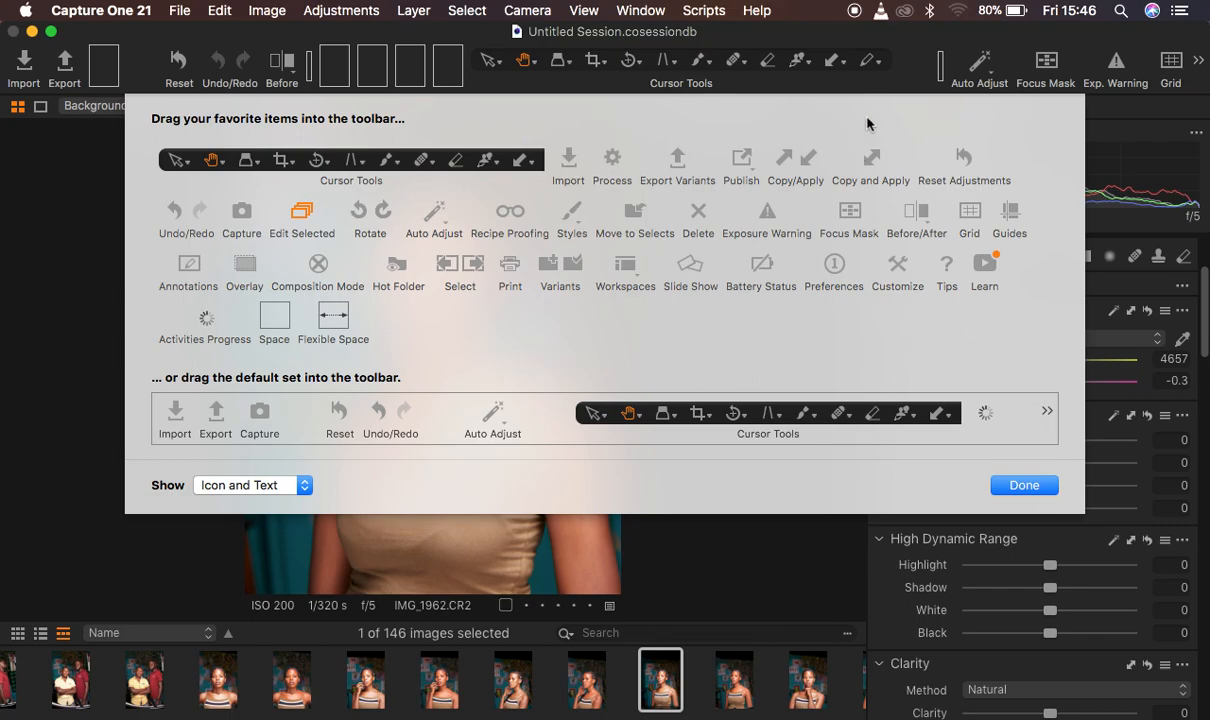
pyautogui.click(1024, 486)
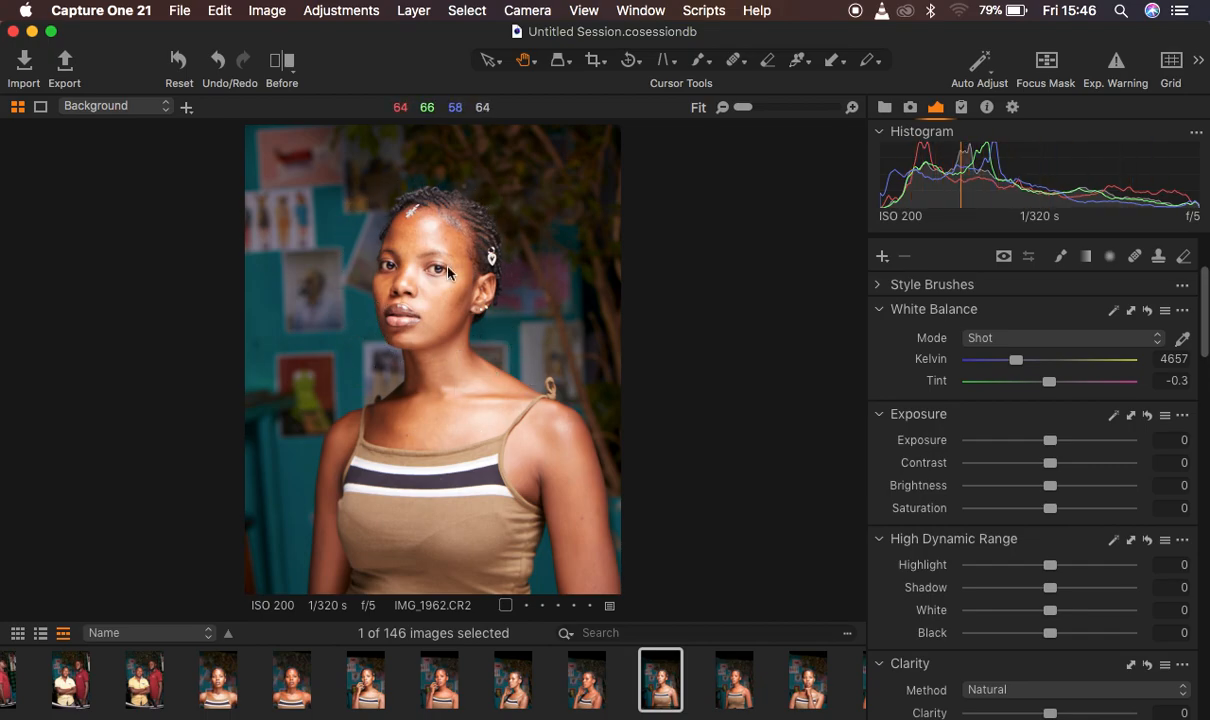
# Turn on the exposure warning for the portrait and briefly check its sharpness with the focus mask
pyautogui.click(1118, 64)
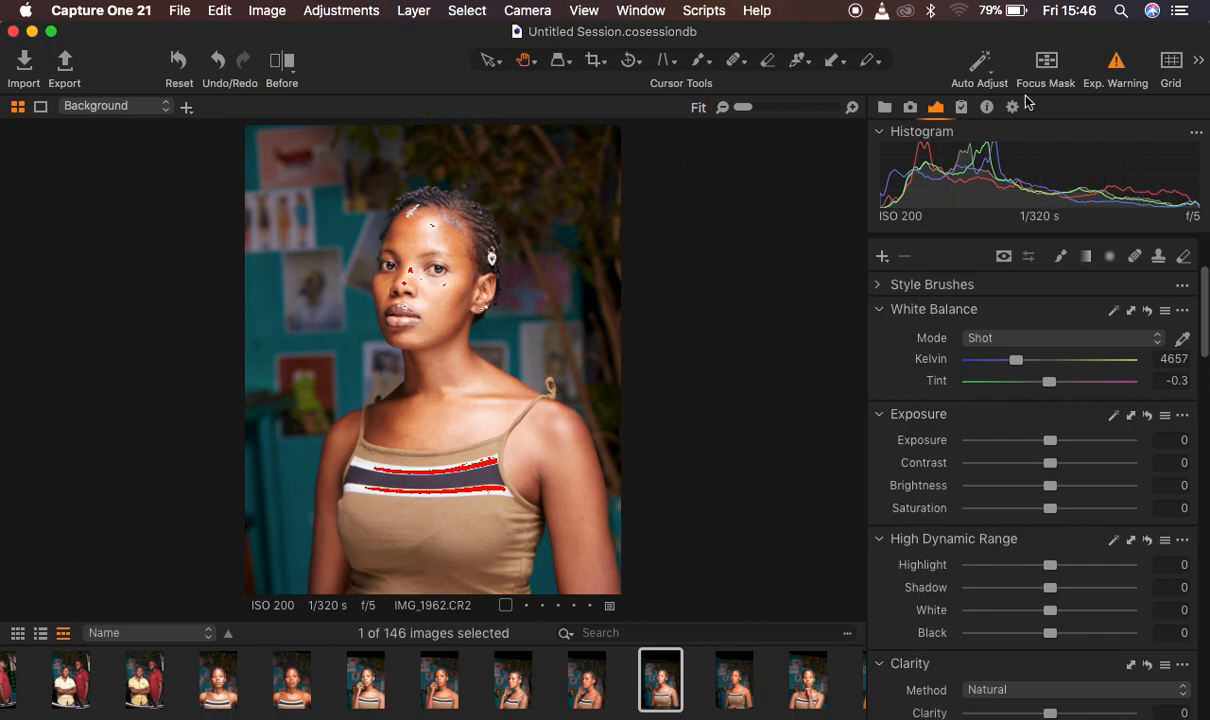
pyautogui.click(1046, 64)
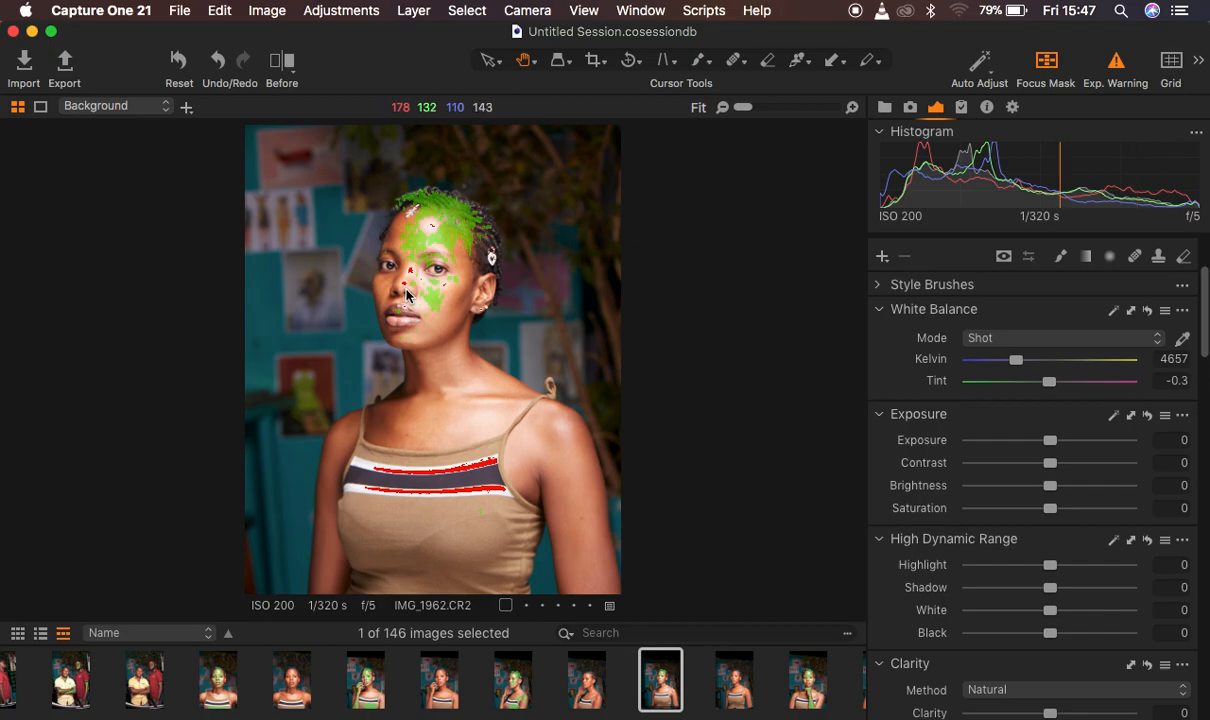
pyautogui.click(1047, 68)
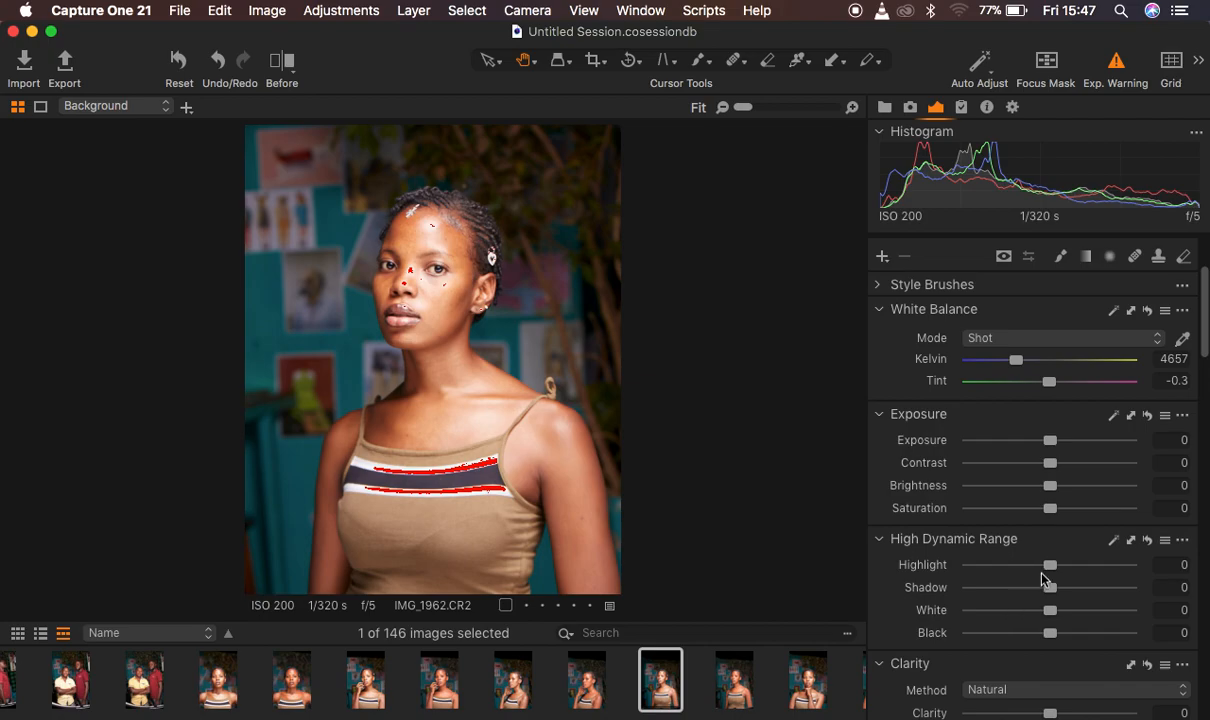
# Set the High Dynamic Range values to Highlight -100, White -100 and Black -8, checking the portrait with the before/after split view
pyautogui.moveTo(1049, 567); pyautogui.dragTo(884, 572)
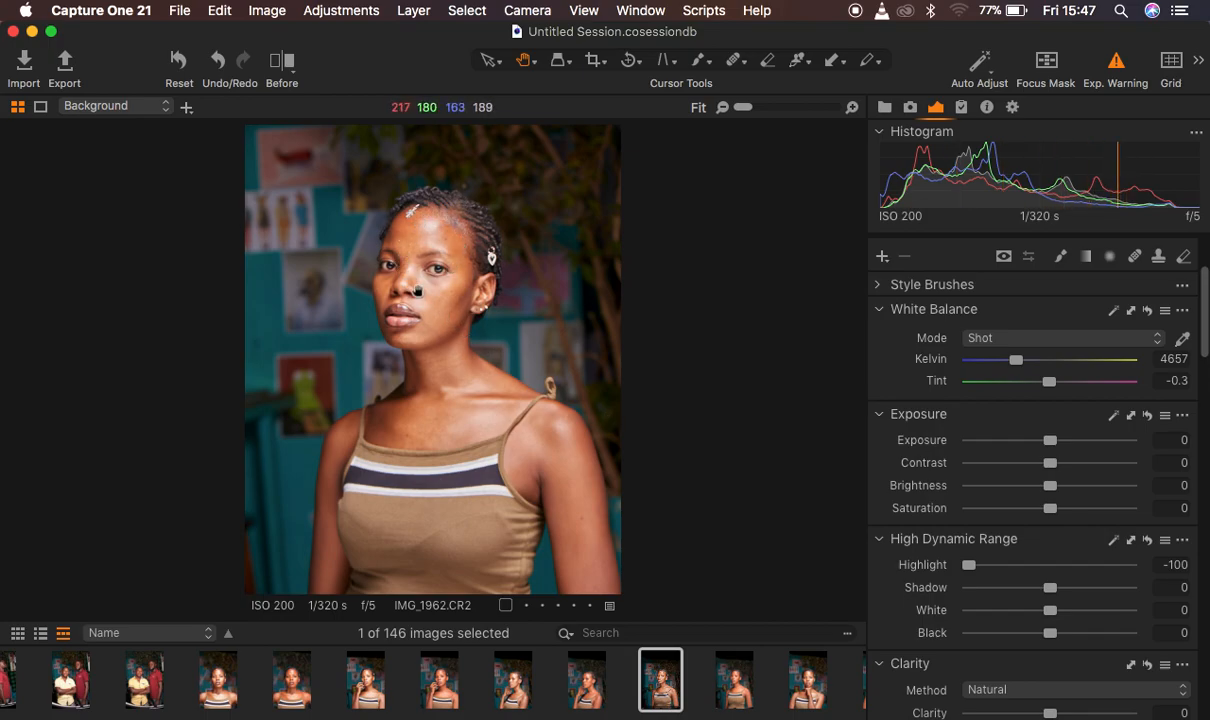
pyautogui.moveTo(1057, 618); pyautogui.dragTo(935, 616)
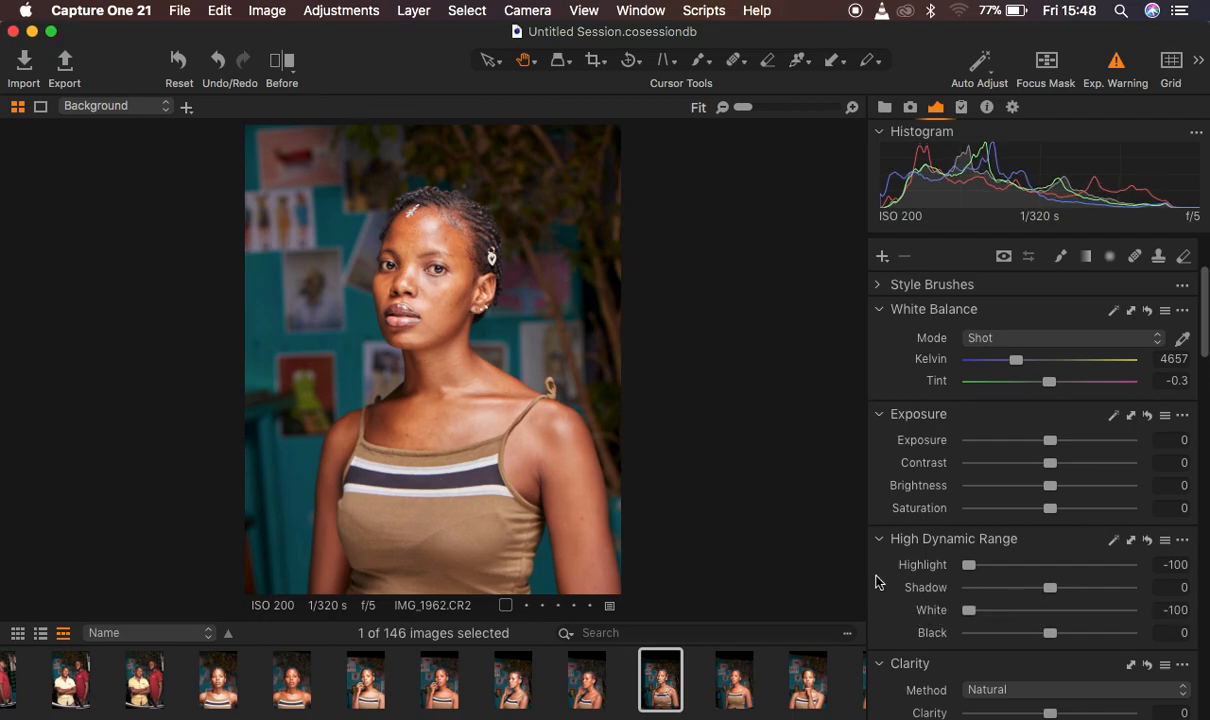
pyautogui.click(283, 66)
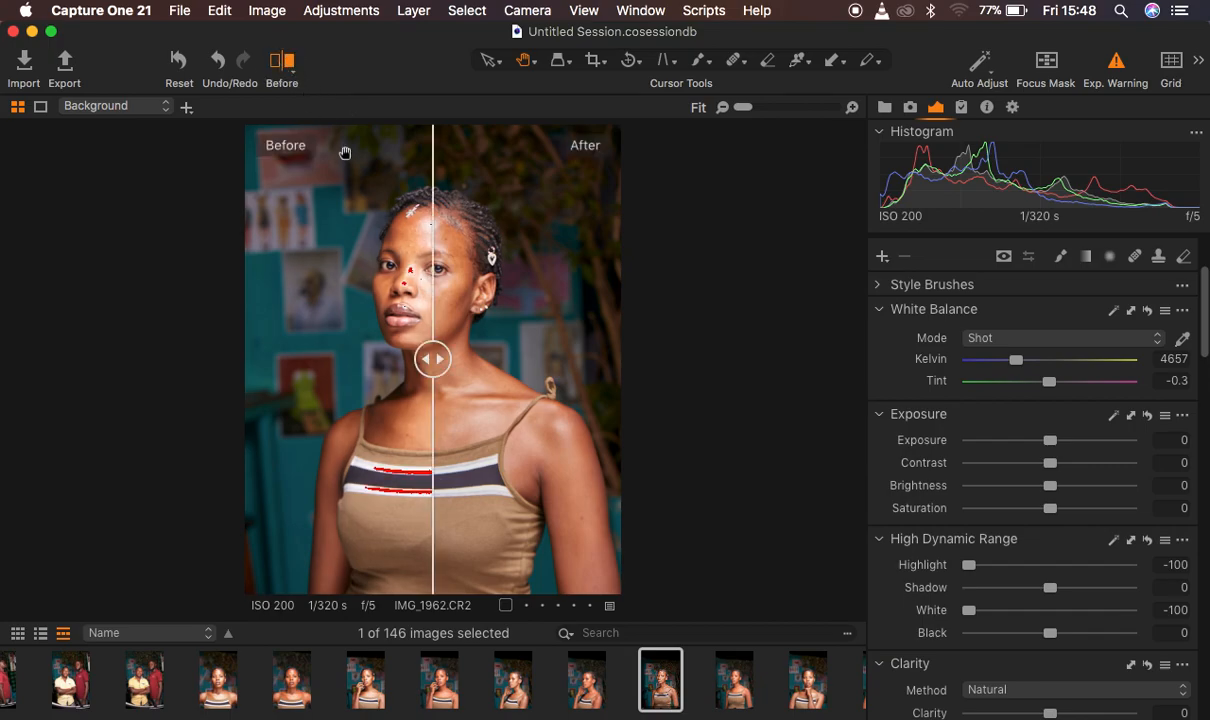
pyautogui.moveTo(430, 356); pyautogui.dragTo(146, 362)
pyautogui.click(279, 67)
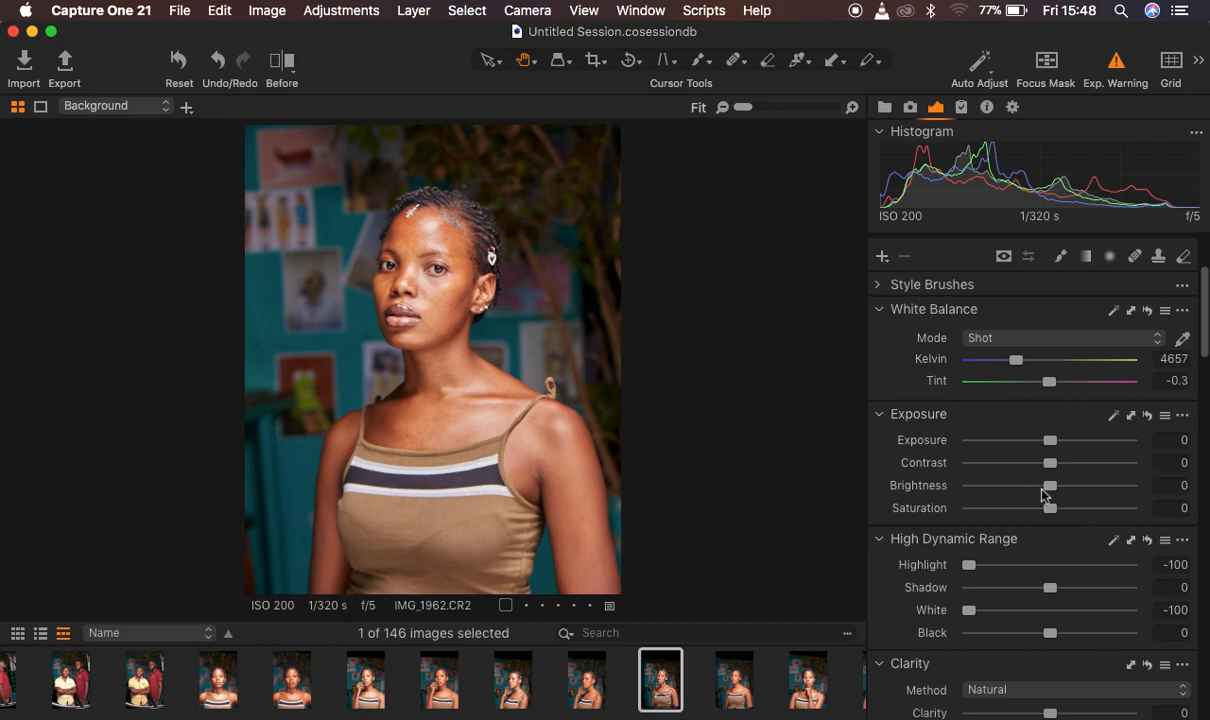
pyautogui.scroll(-4, 1043, 492)
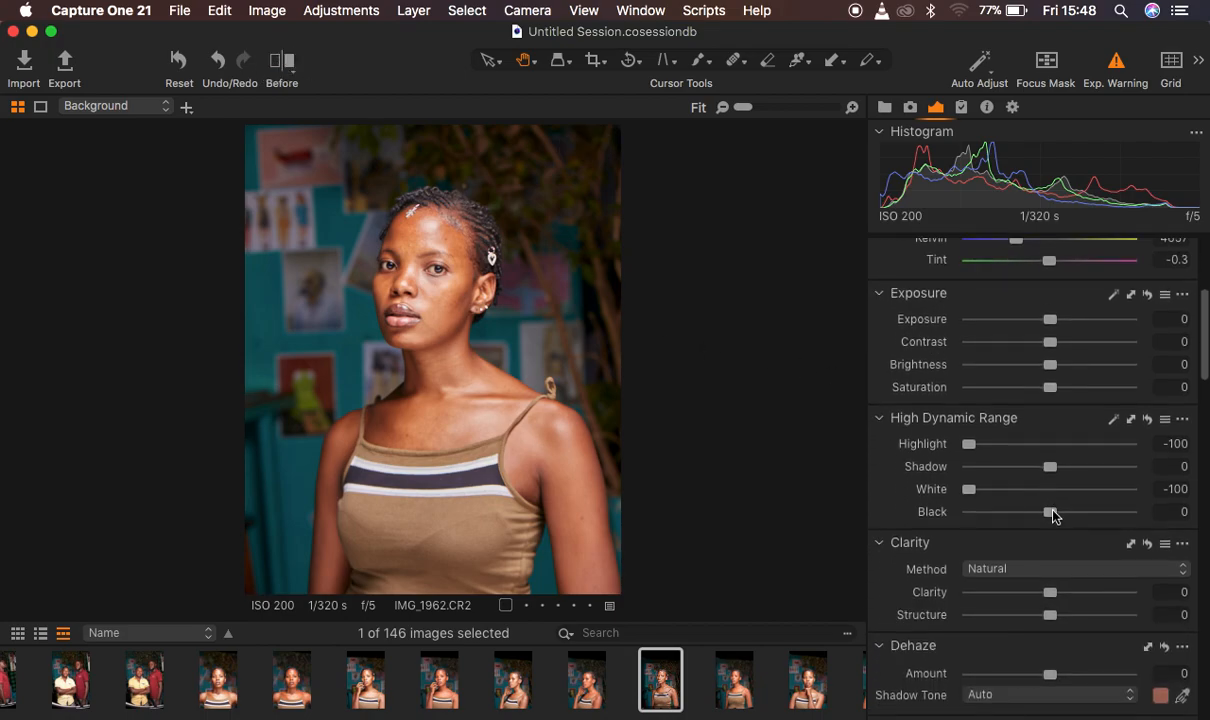
pyautogui.moveTo(1052, 514); pyautogui.dragTo(1047, 516)
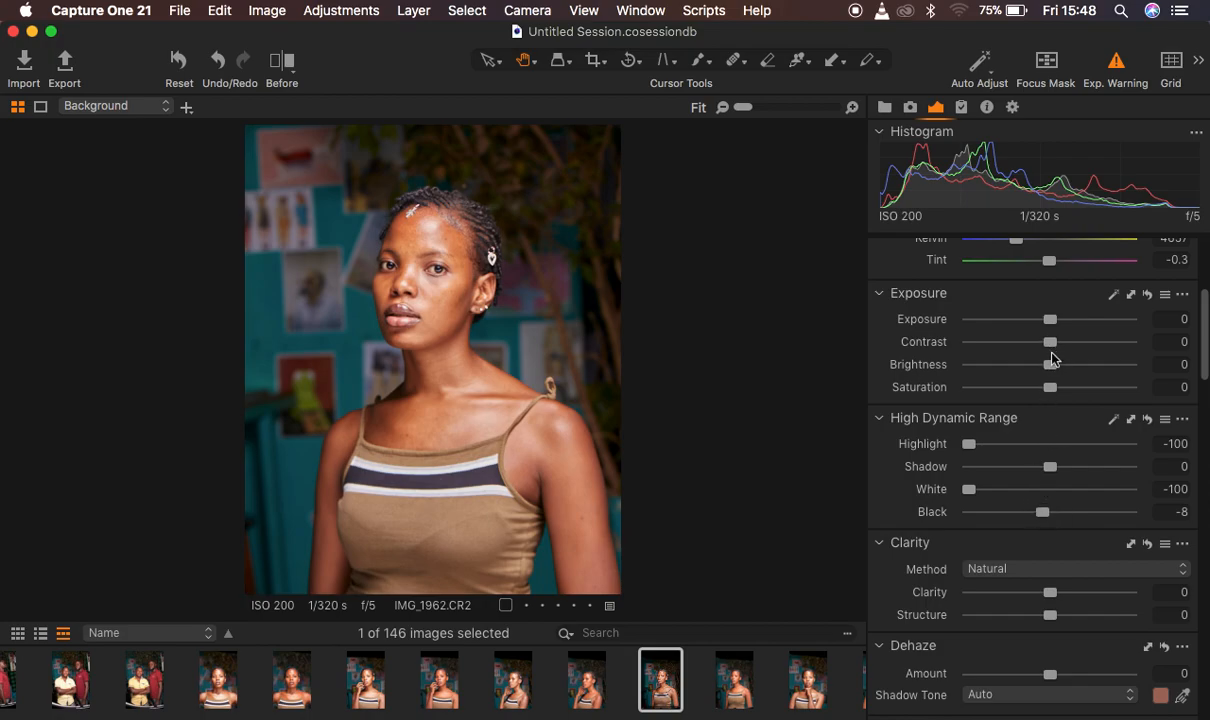
# Set the RGB Levels input shadow point to 5 and the input highlight point to 249
pyautogui.moveTo(1205, 350); pyautogui.dragTo(1204, 456)
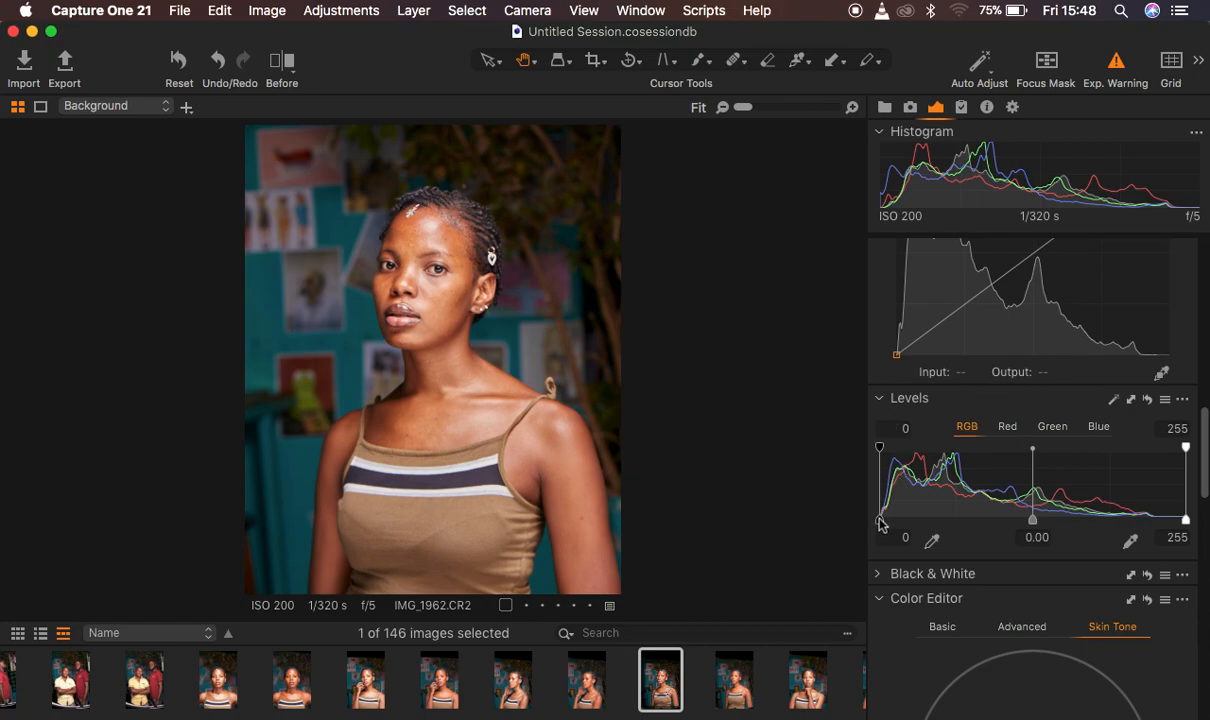
pyautogui.moveTo(881, 521); pyautogui.dragTo(887, 519)
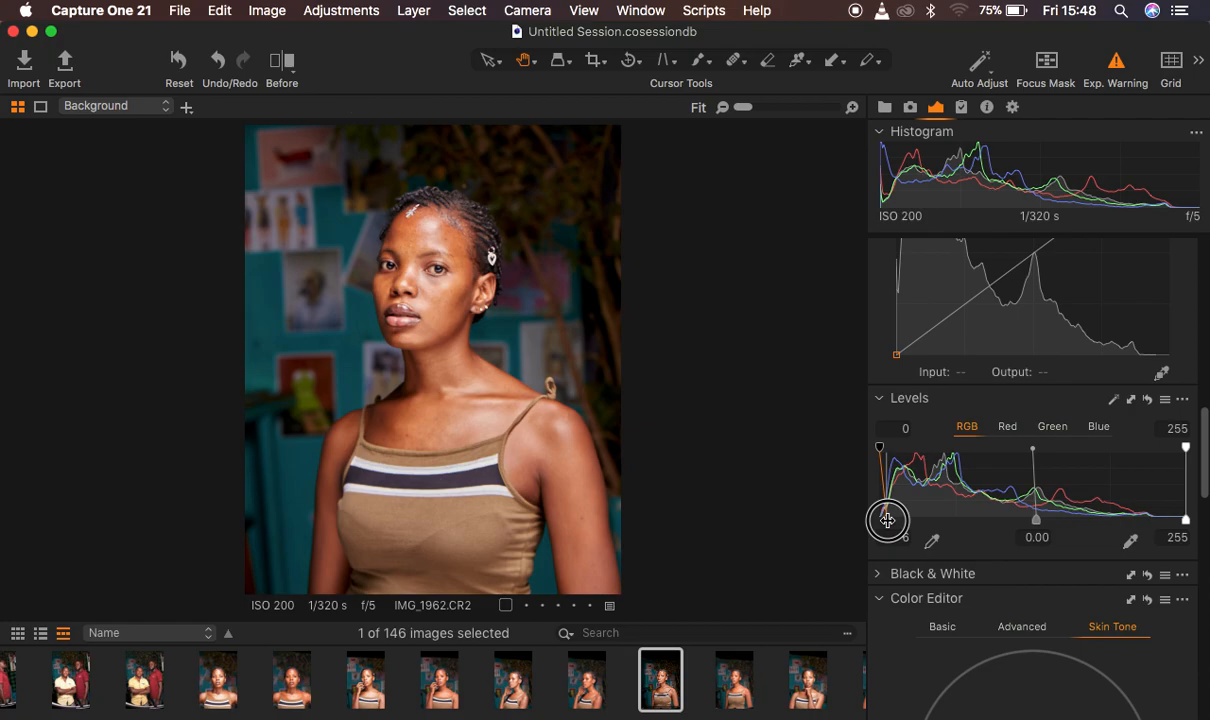
pyautogui.moveTo(887, 519); pyautogui.dragTo(887, 521)
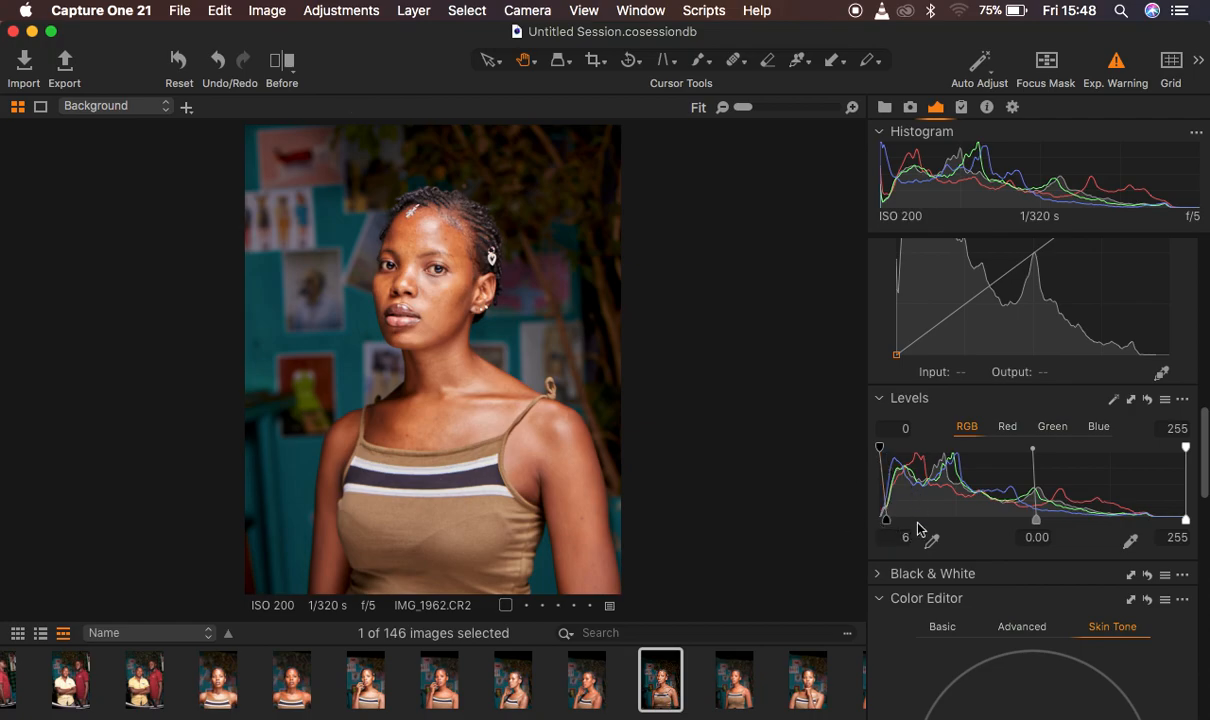
pyautogui.moveTo(889, 528)
pyautogui.mouseDown()
pyautogui.moveTo(872, 522)
pyautogui.moveTo(886, 525)
pyautogui.mouseUp()
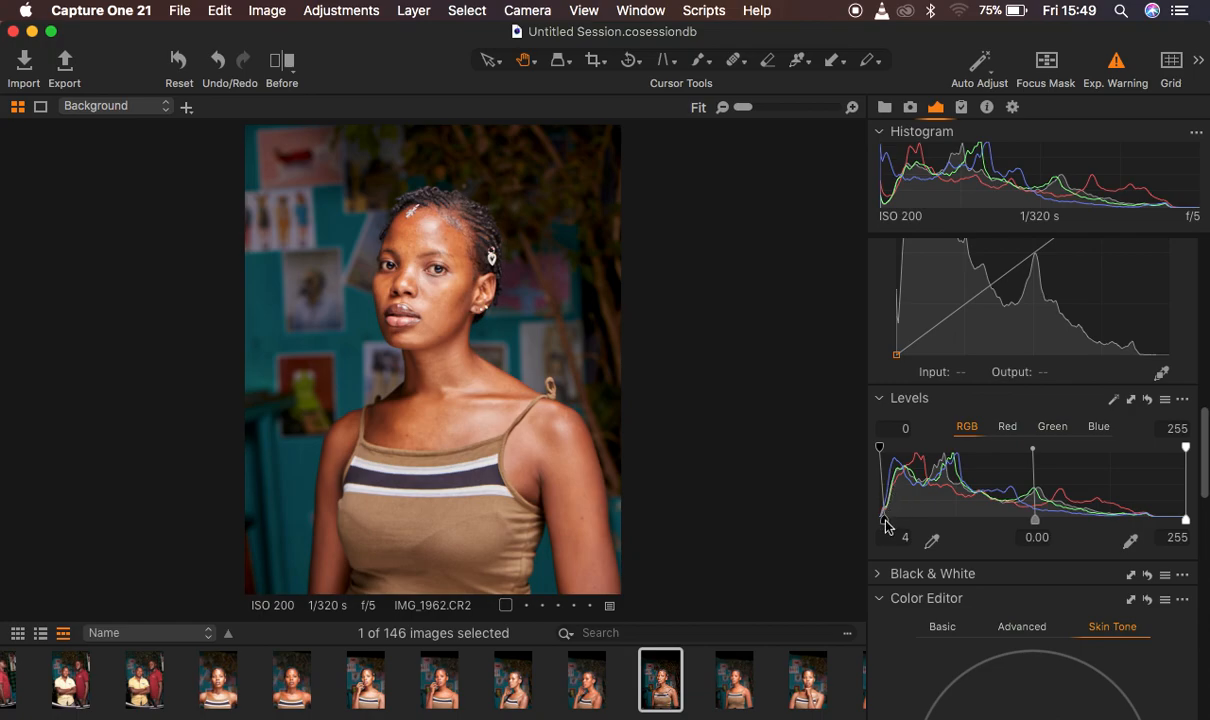
pyautogui.moveTo(885, 524); pyautogui.dragTo(872, 522)
pyautogui.moveTo(880, 448)
pyautogui.mouseDown()
pyautogui.moveTo(904, 451)
pyautogui.moveTo(876, 448)
pyautogui.mouseUp()
pyautogui.moveTo(880, 520); pyautogui.dragTo(885, 518)
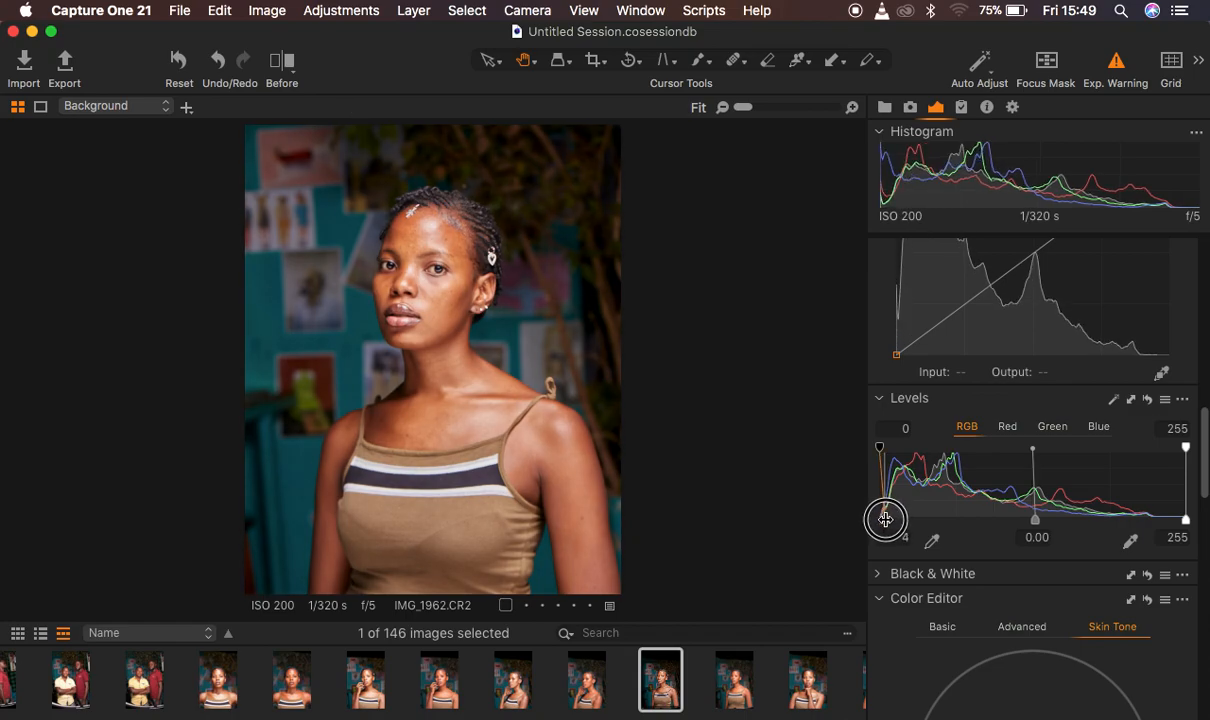
pyautogui.moveTo(885, 518); pyautogui.dragTo(886, 518)
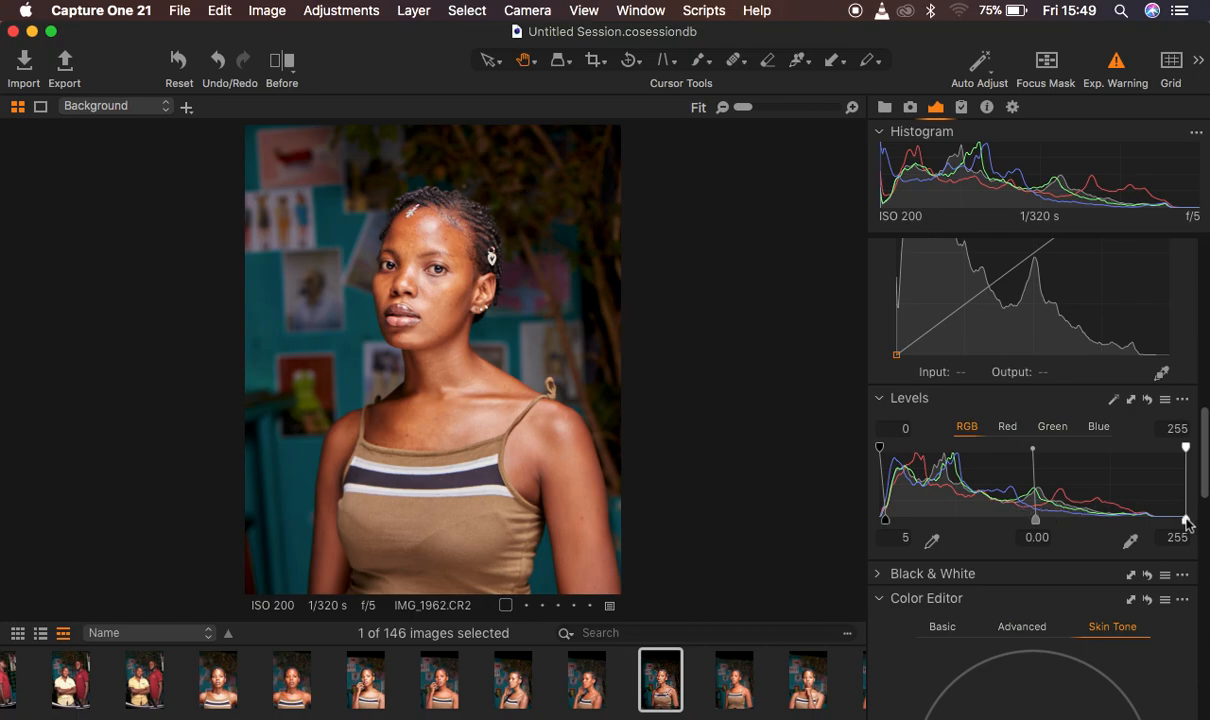
pyautogui.moveTo(1186, 520); pyautogui.dragTo(1165, 519)
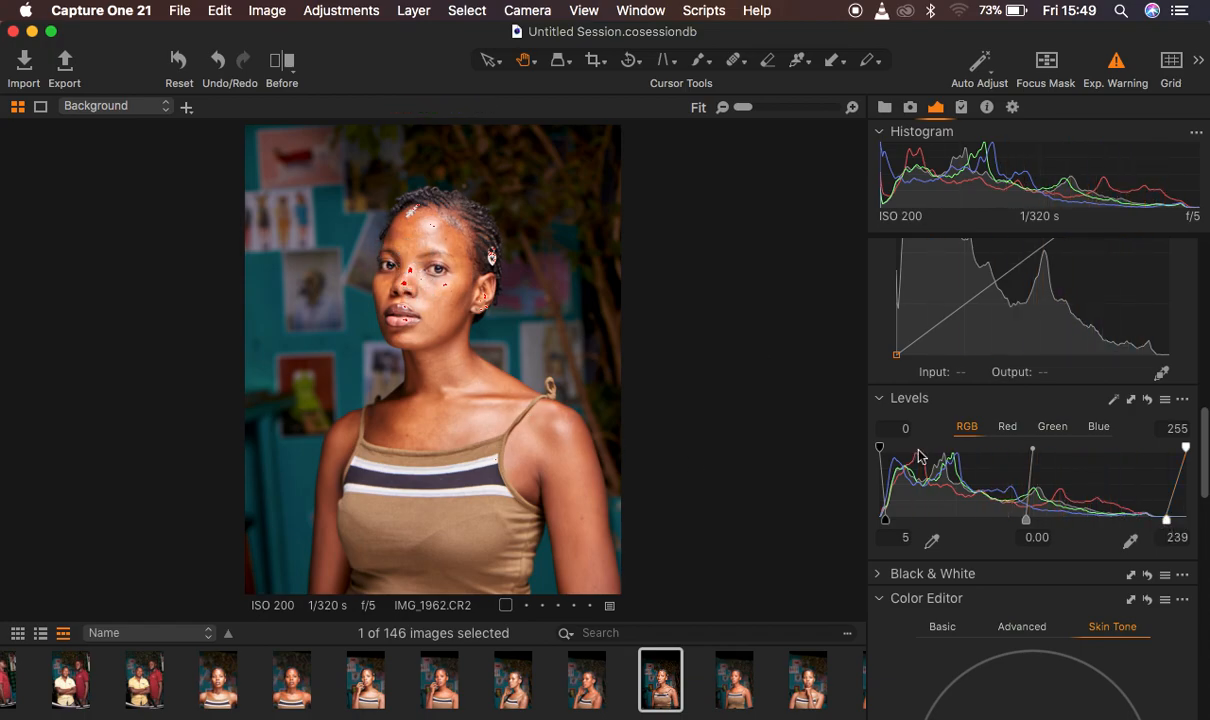
pyautogui.moveTo(1166, 519); pyautogui.dragTo(1179, 521)
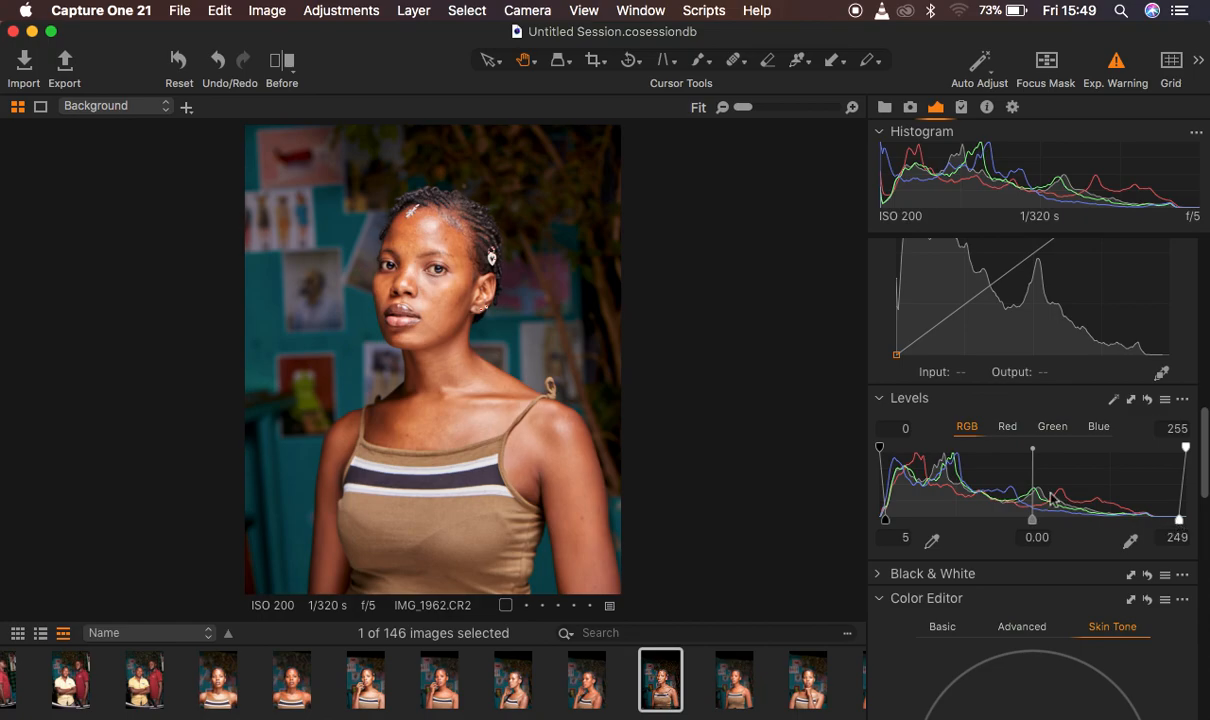
# Inspect the Red channel in Levels, and set the RGB input shadow point to 7
pyautogui.click(1008, 428)
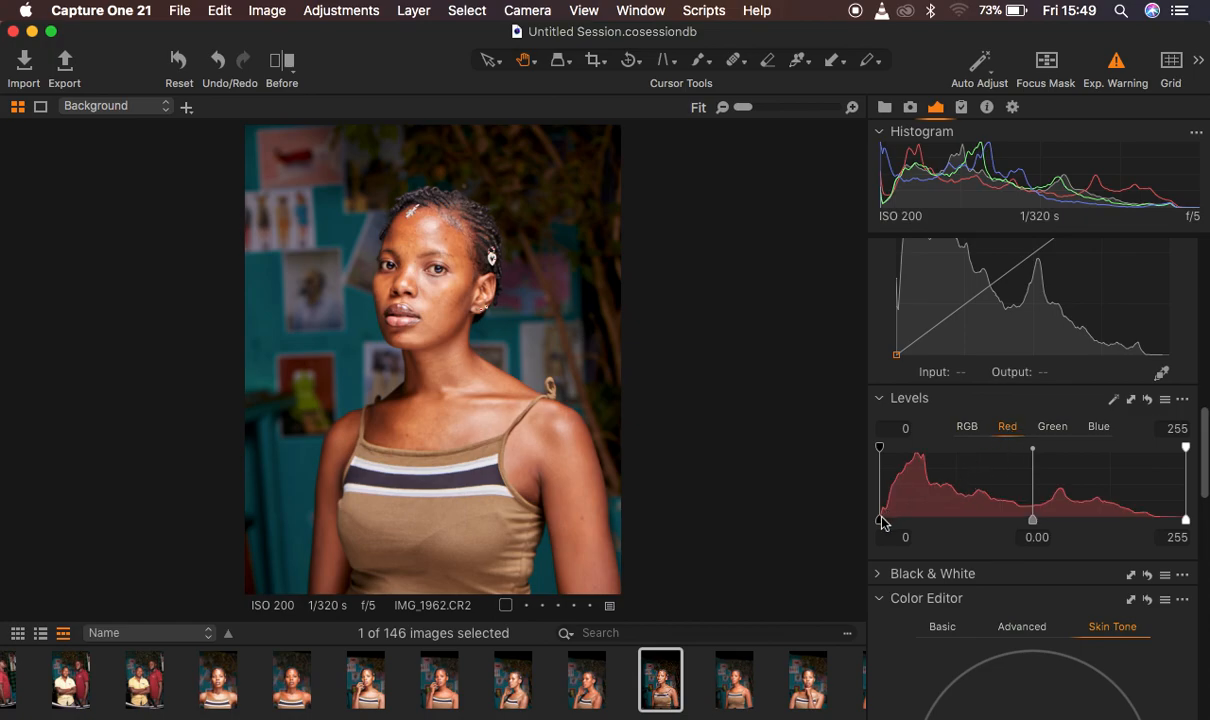
pyautogui.moveTo(881, 521)
pyautogui.mouseDown()
pyautogui.moveTo(895, 519)
pyautogui.moveTo(878, 520)
pyautogui.mouseUp()
pyautogui.moveTo(1186, 519)
pyautogui.mouseDown()
pyautogui.moveTo(1155, 517)
pyautogui.moveTo(1186, 519)
pyautogui.mouseUp()
pyautogui.click(970, 430)
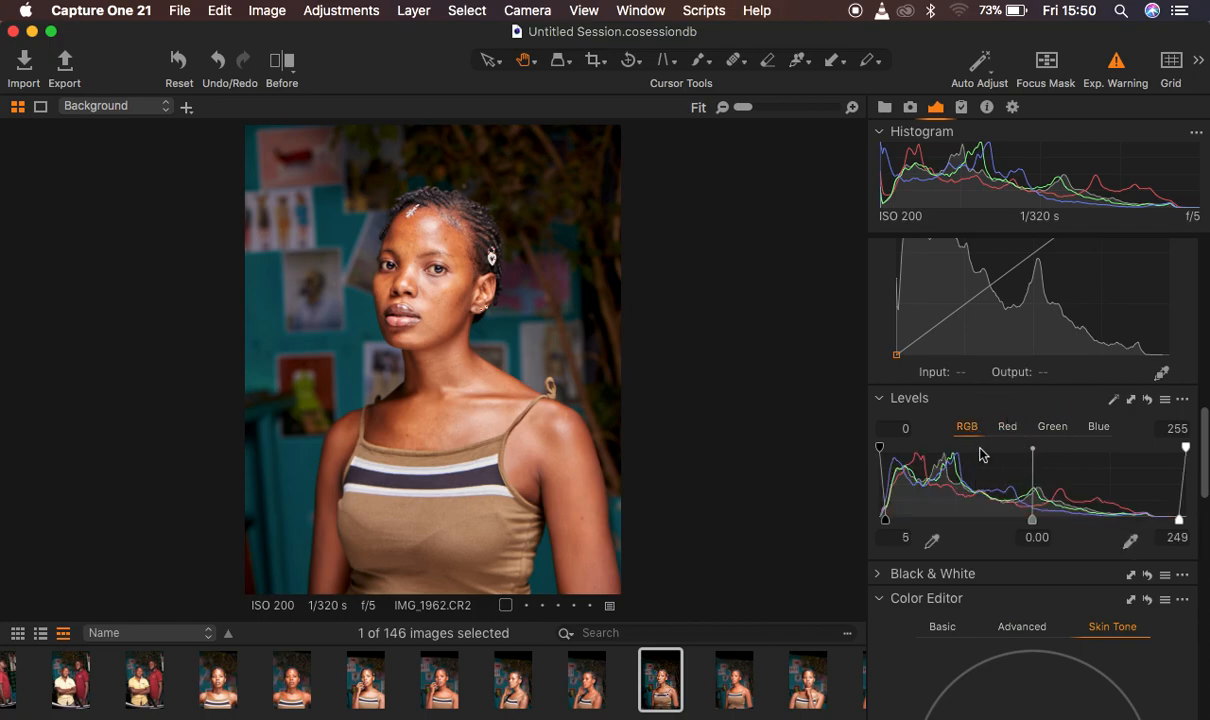
pyautogui.moveTo(888, 528); pyautogui.dragTo(889, 520)
# Try darkening the portrait with a highlight point on the RGB curve, and remove the point
pyautogui.scroll(4, 1120, 463)
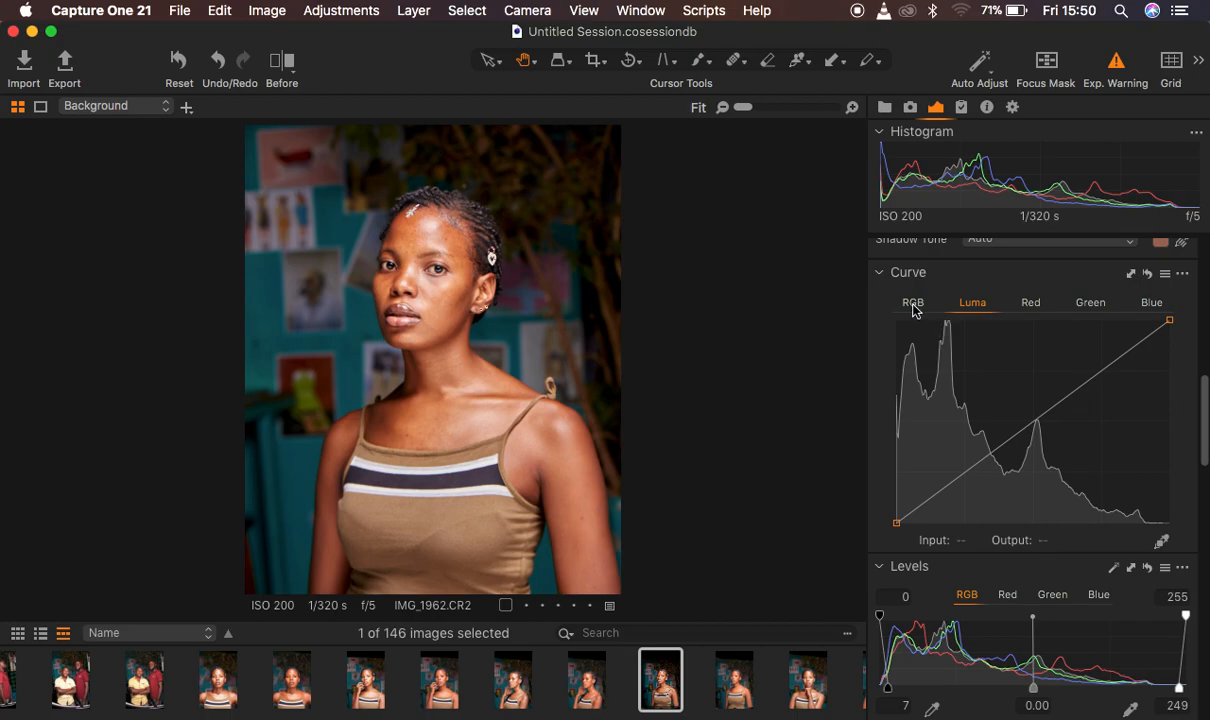
pyautogui.click(911, 303)
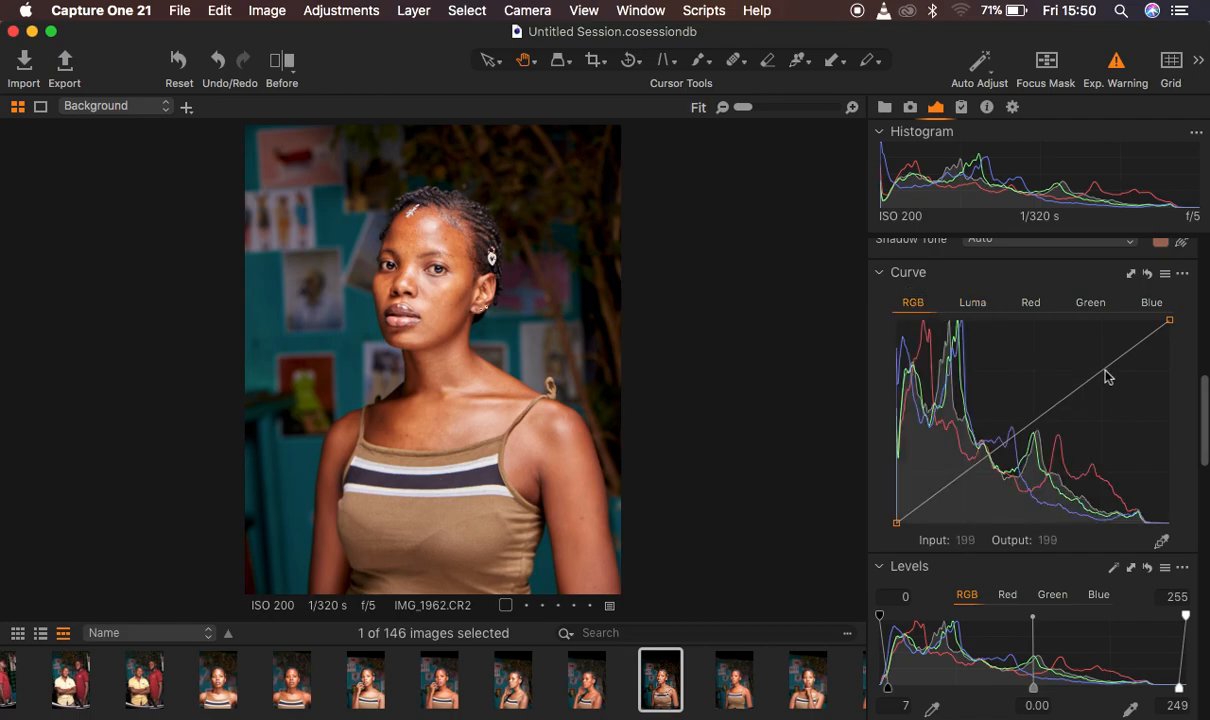
pyautogui.moveTo(1121, 368); pyautogui.dragTo(1127, 362)
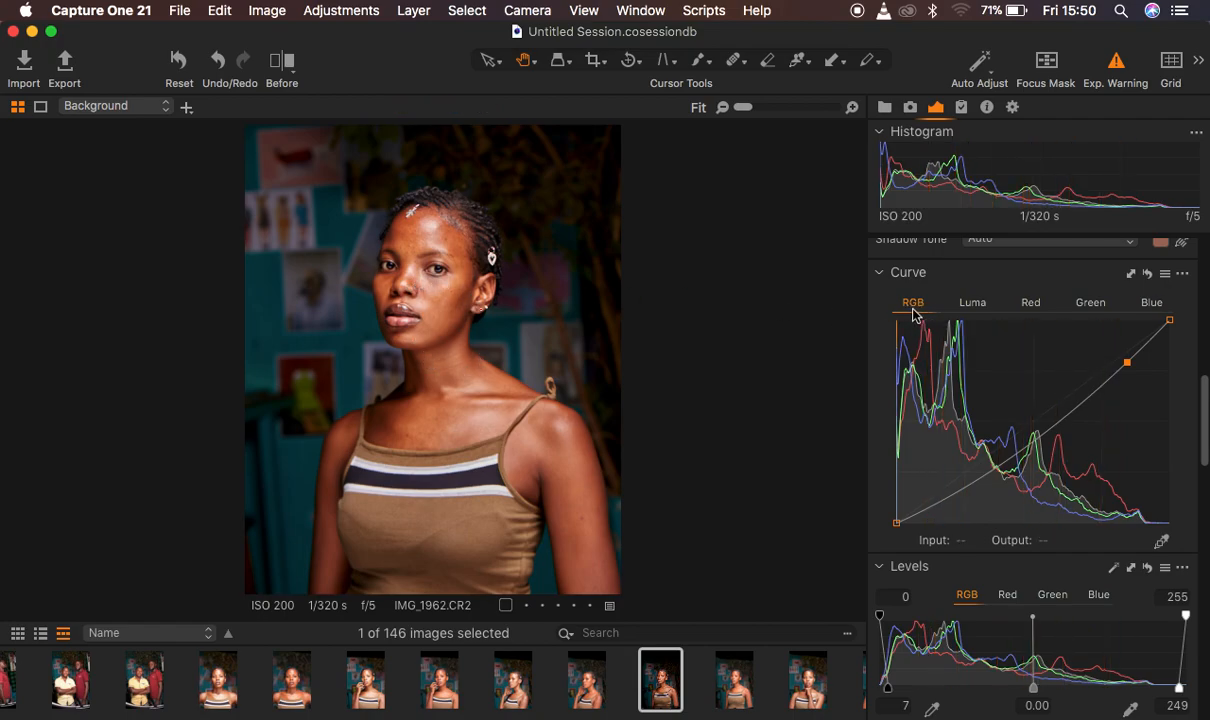
pyautogui.moveTo(1128, 361); pyautogui.dragTo(1188, 336)
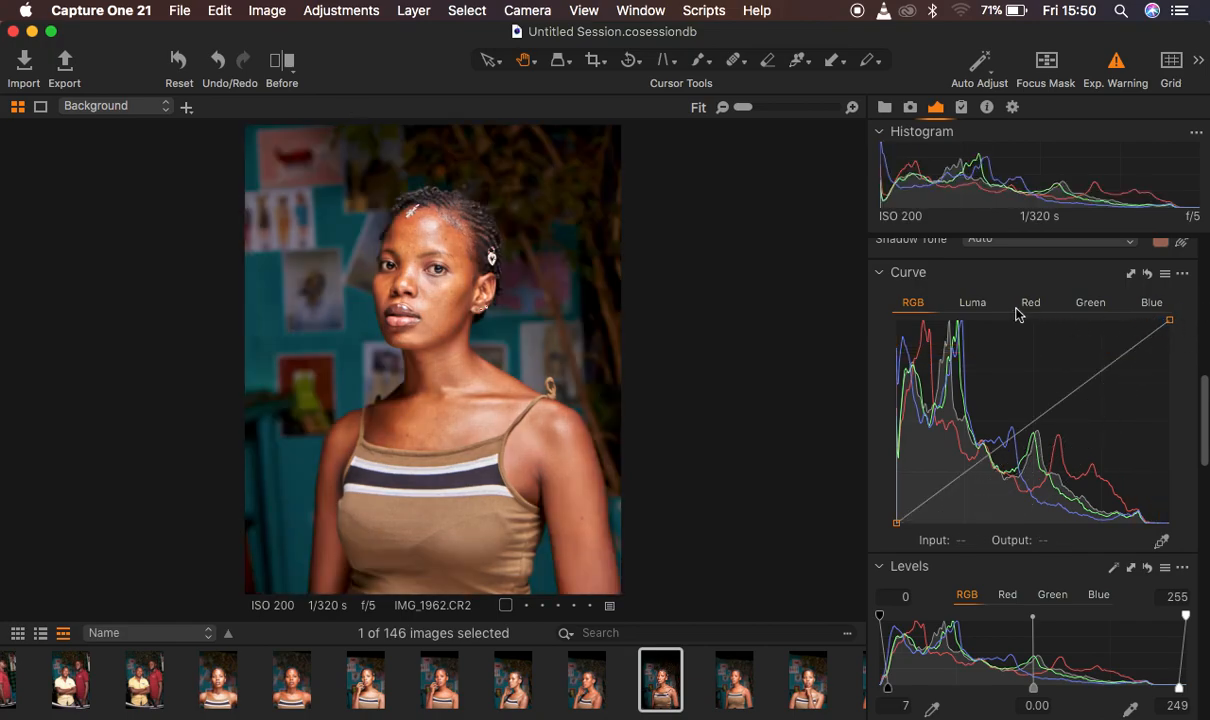
# Try highlight and shadow points on the Luma curve to shape the portrait's contrast, and reset the curve
pyautogui.click(975, 304)
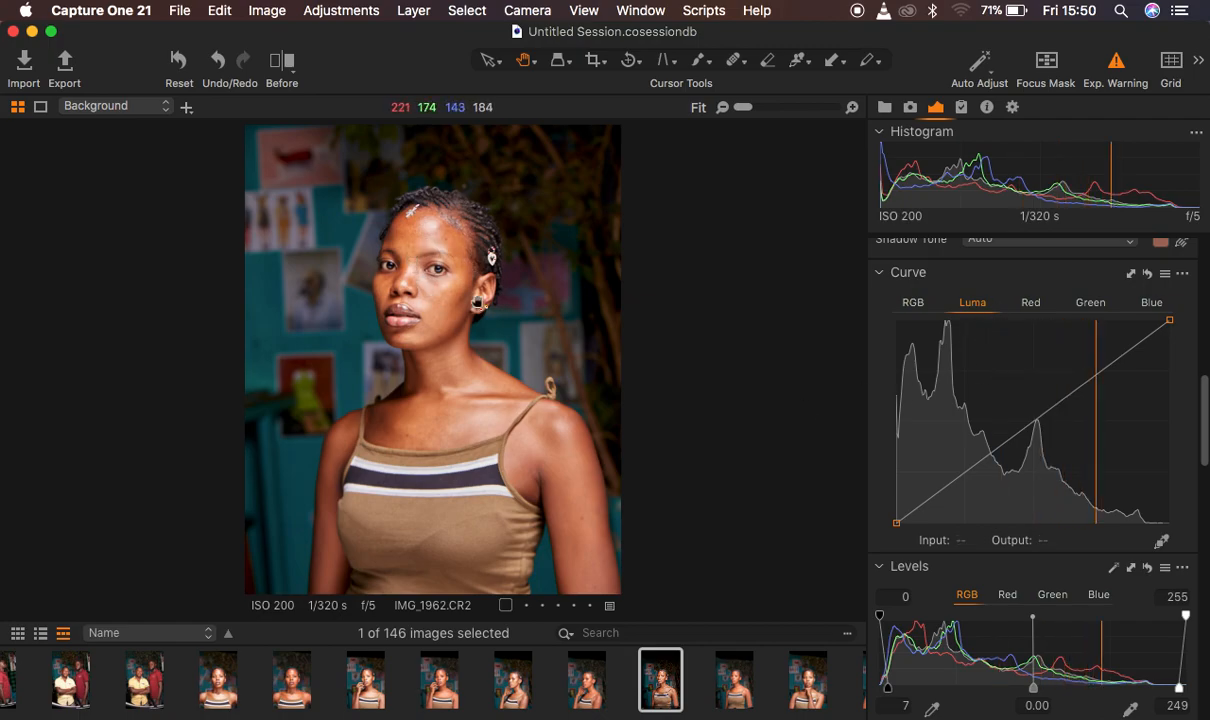
pyautogui.click(1136, 352)
pyautogui.moveTo(1137, 352); pyautogui.dragTo(1138, 348)
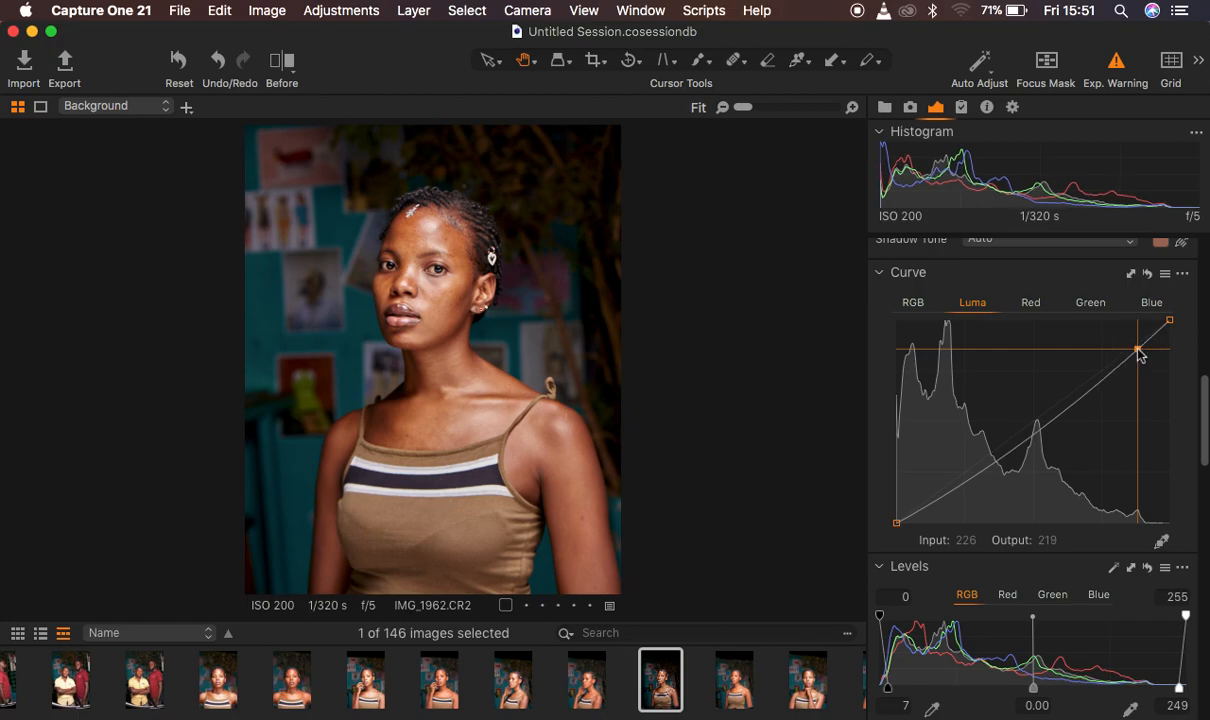
pyautogui.click(925, 510)
pyautogui.moveTo(925, 510); pyautogui.dragTo(939, 485)
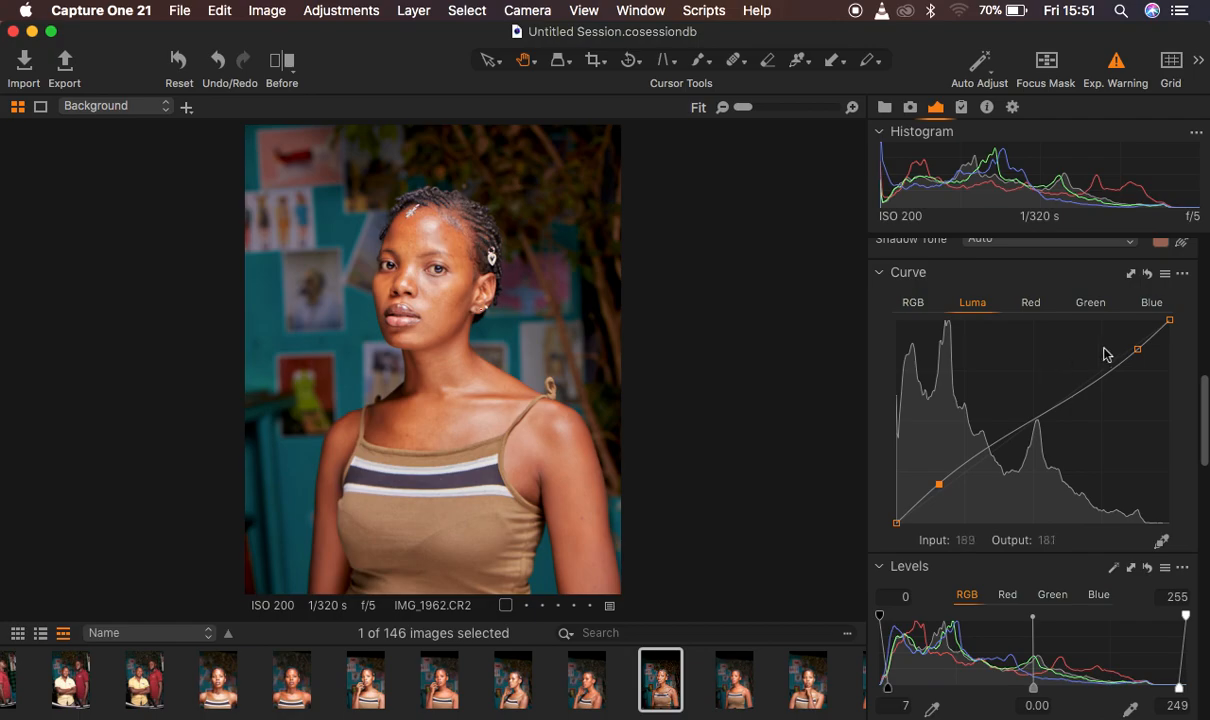
pyautogui.moveTo(1140, 352); pyautogui.dragTo(1183, 310)
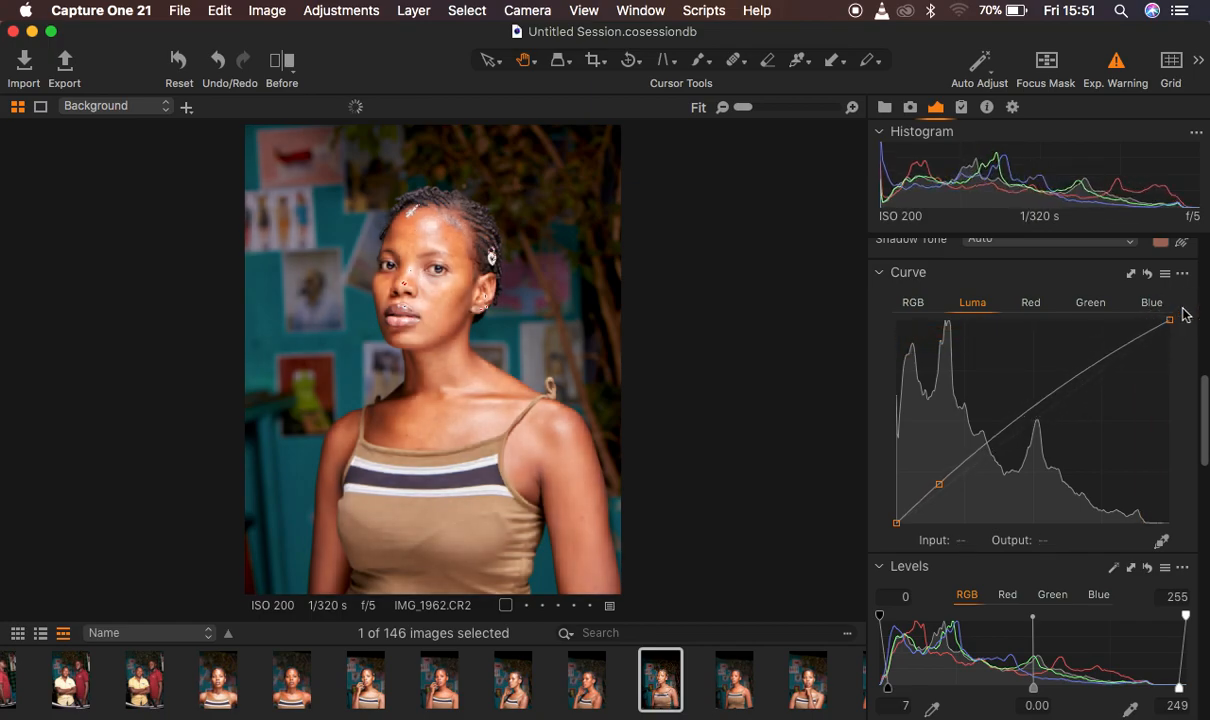
pyautogui.moveTo(939, 484); pyautogui.dragTo(821, 591)
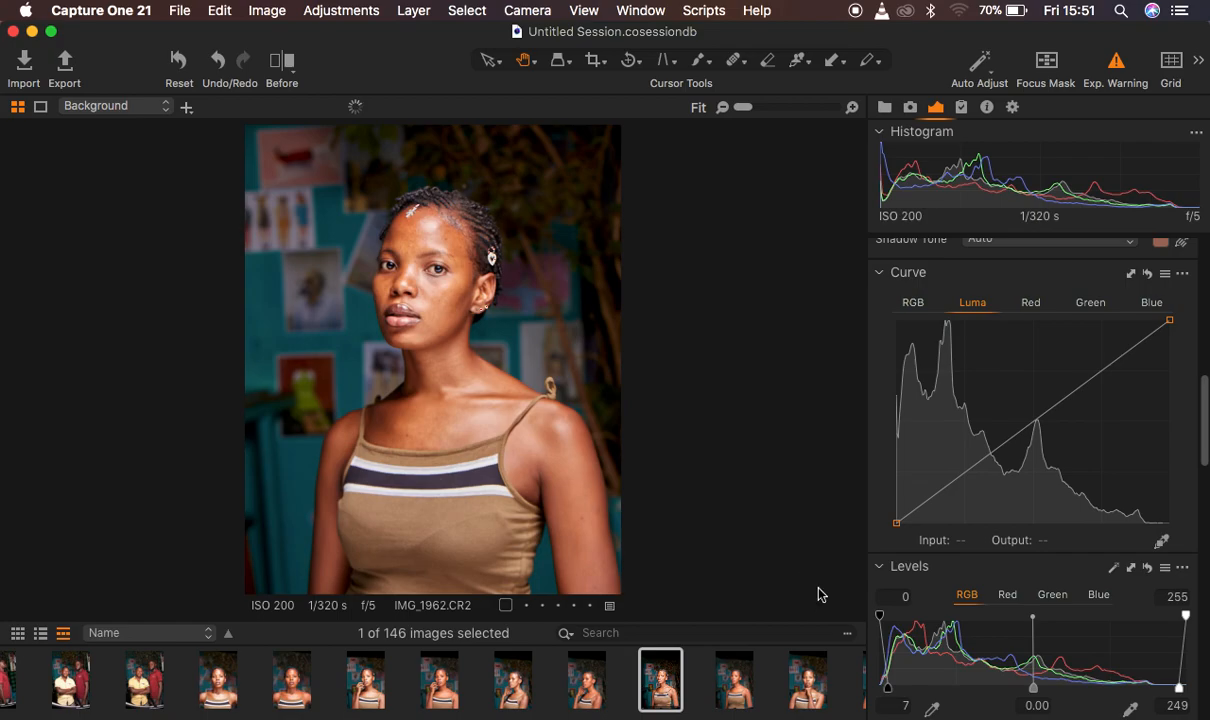
pyautogui.moveTo(1121, 355); pyautogui.dragTo(1123, 360)
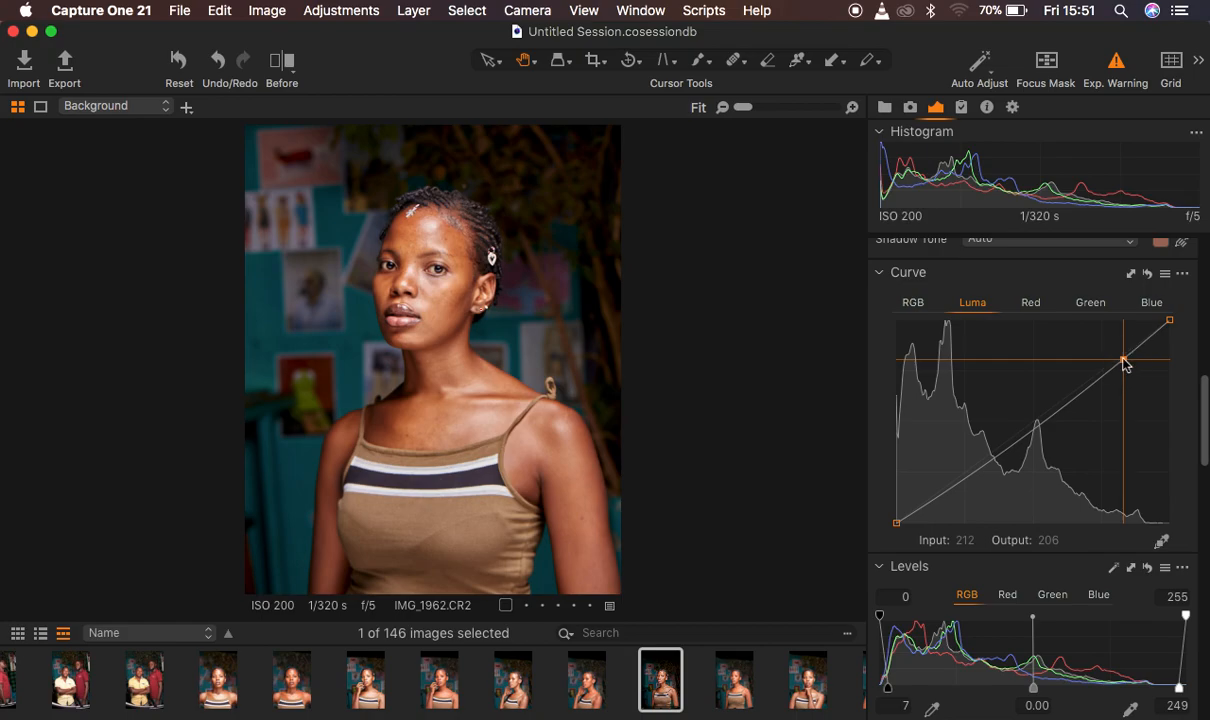
pyautogui.click(1149, 275)
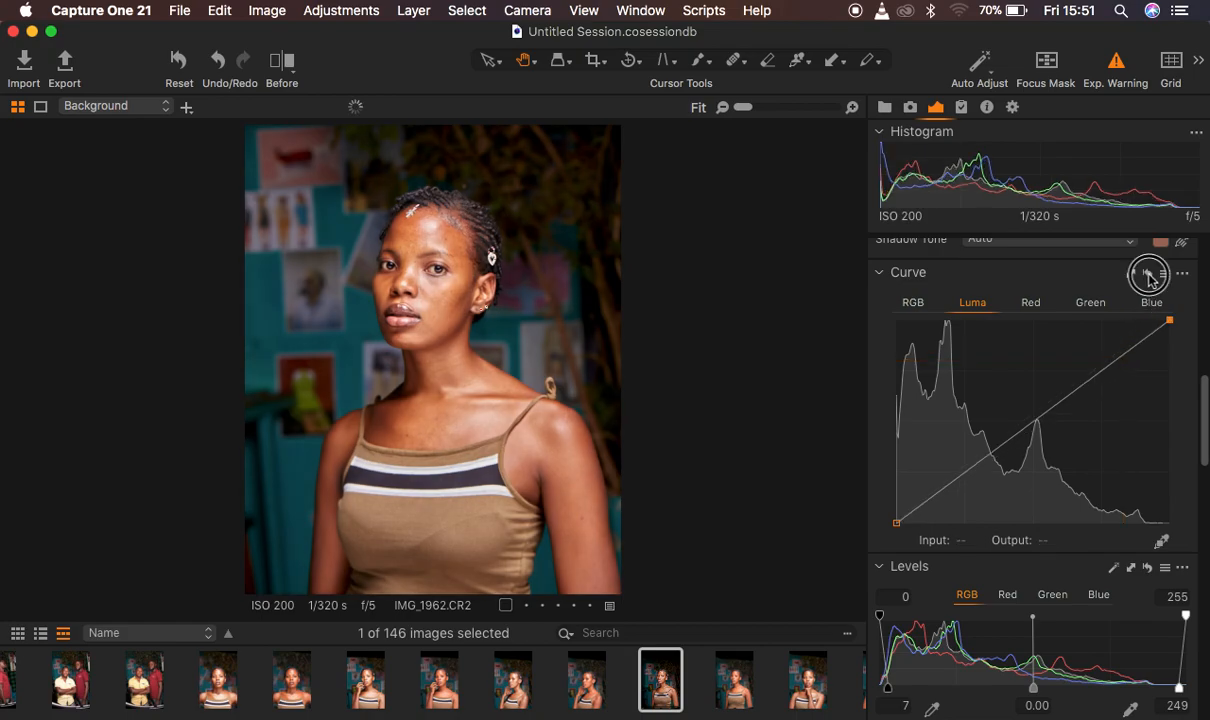
# Compare the portrait with and without the Luma curve adjustment
pyautogui.click(1149, 275)
pyautogui.keyDown('alt'); pyautogui.click(1149, 277); pyautogui.keyUp('alt')
pyautogui.keyDown('alt'); pyautogui.click(1149, 277); pyautogui.keyUp('alt')
pyautogui.keyDown('alt'); pyautogui.click(1149, 277); pyautogui.keyUp('alt')
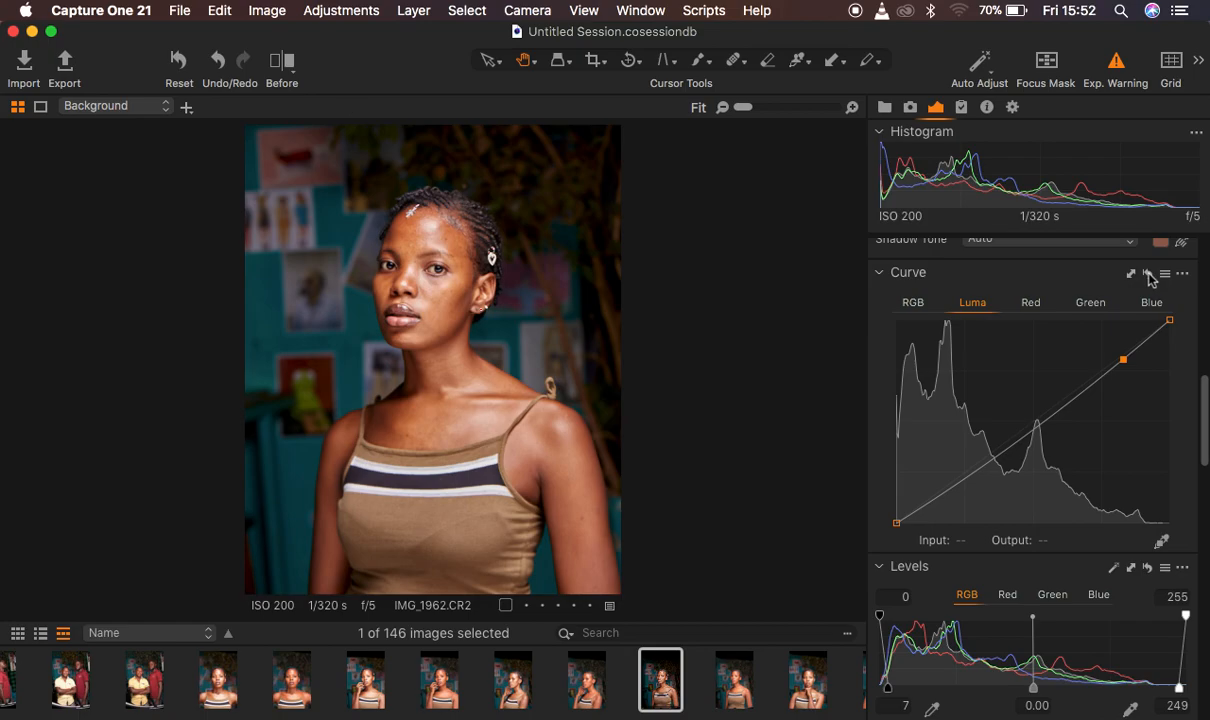
pyautogui.scroll(-4, 1149, 278)
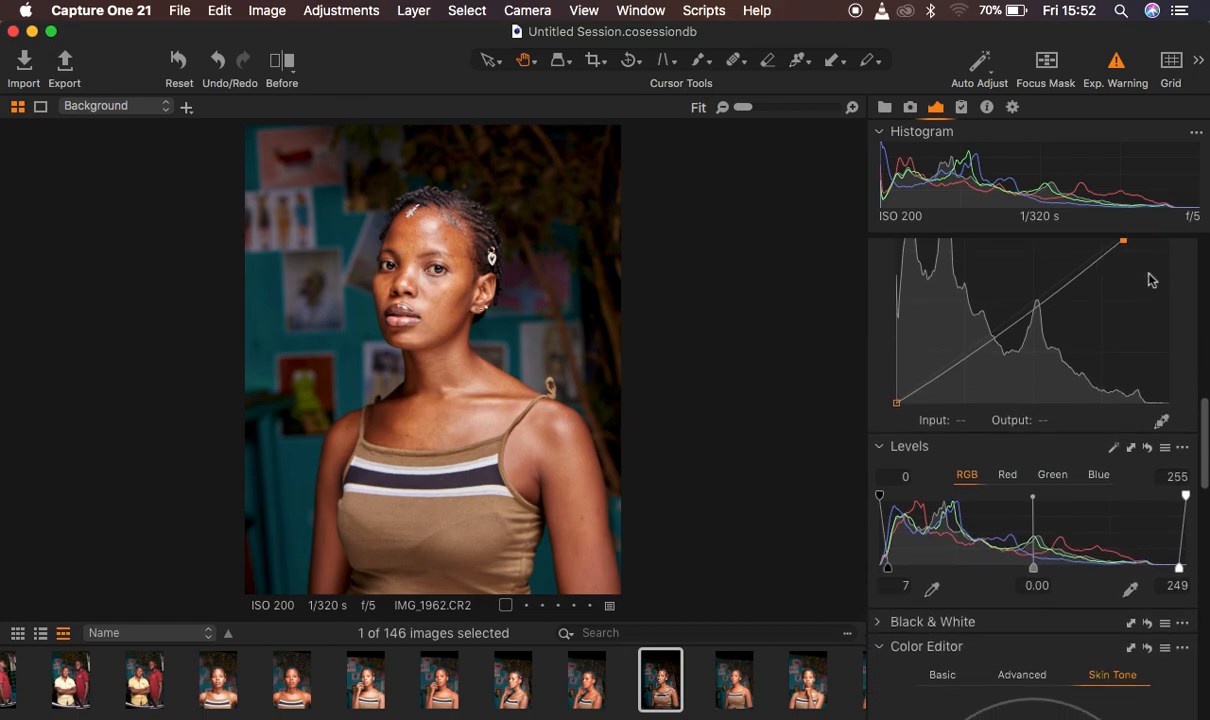
# Add a new filled adjustment layer above the Background and check its mask on the portrait
pyautogui.scroll(12, 1149, 280)
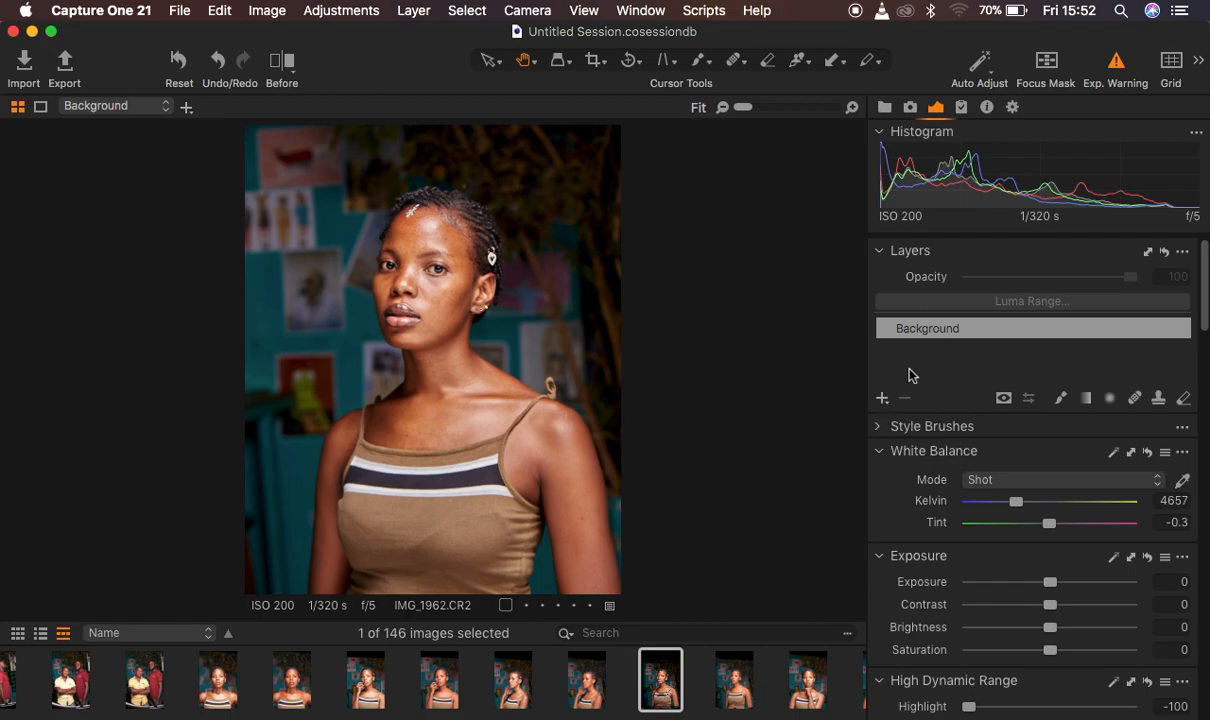
pyautogui.click(880, 400)
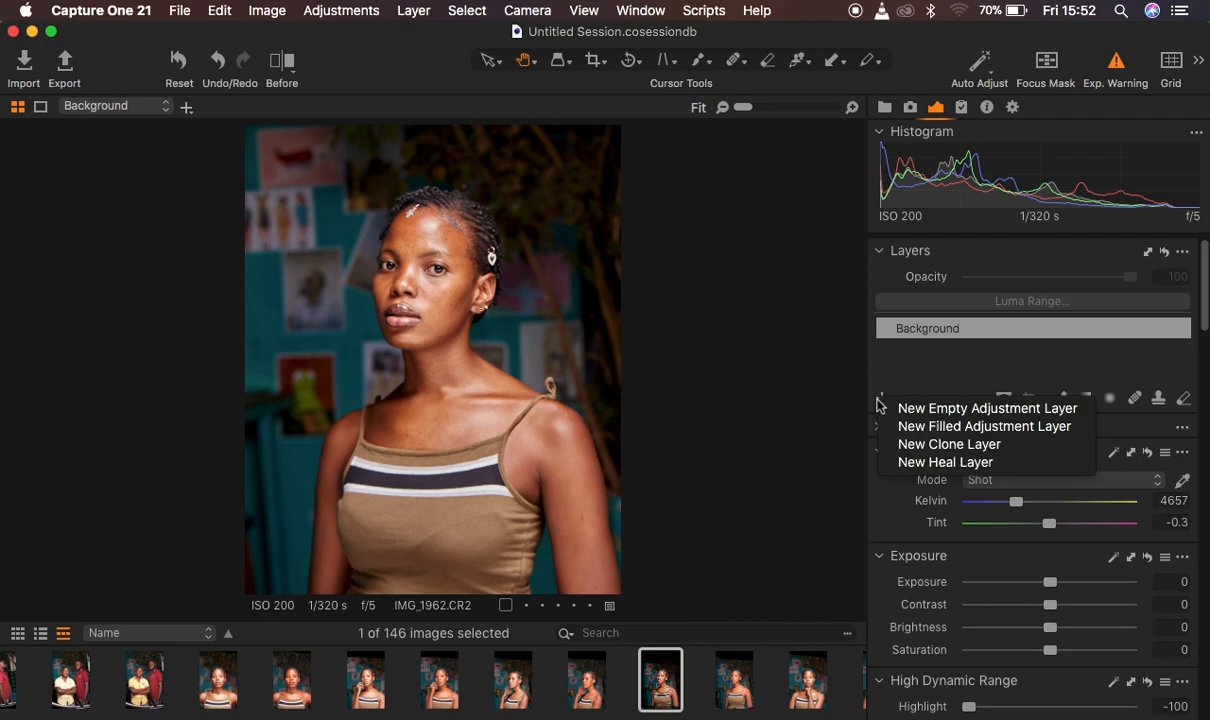
pyautogui.click(923, 370)
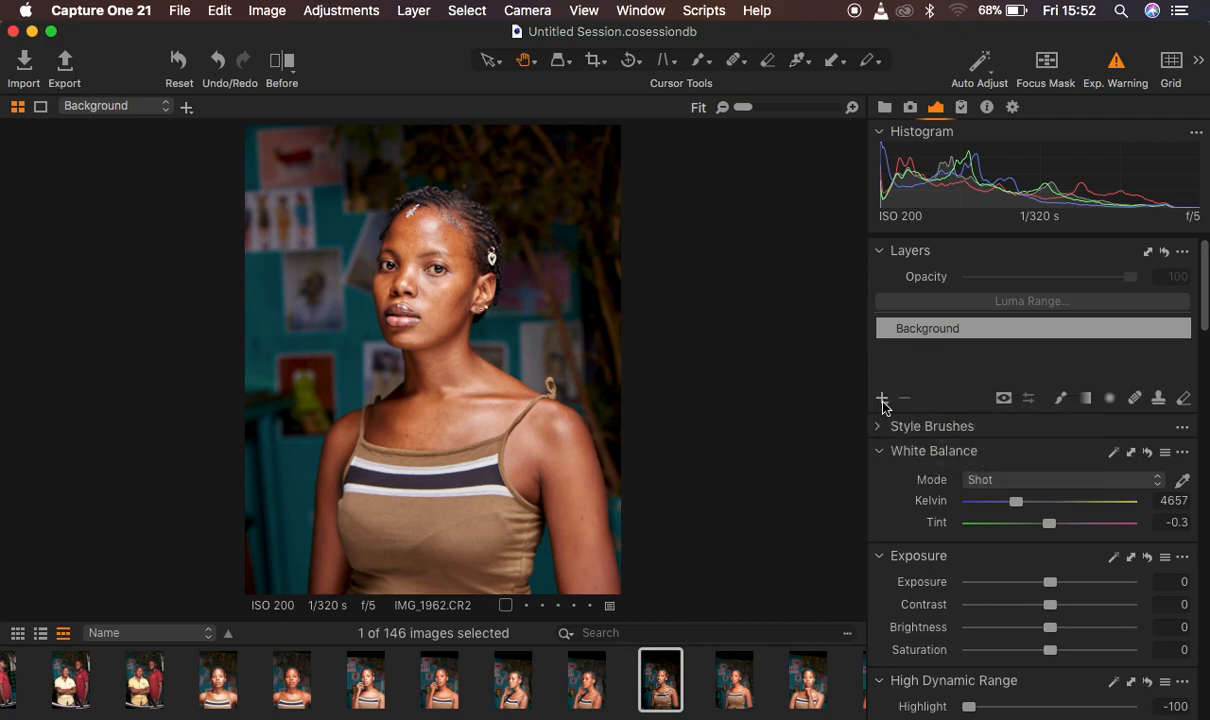
pyautogui.click(882, 400)
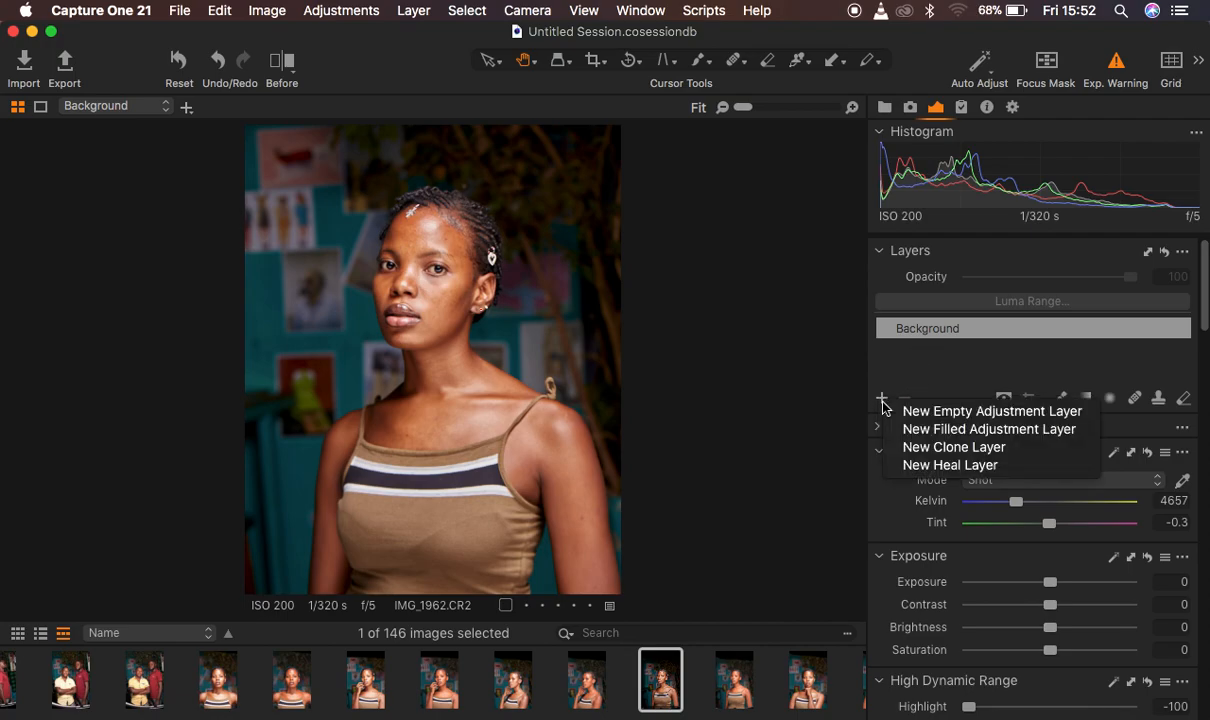
pyautogui.click(945, 430)
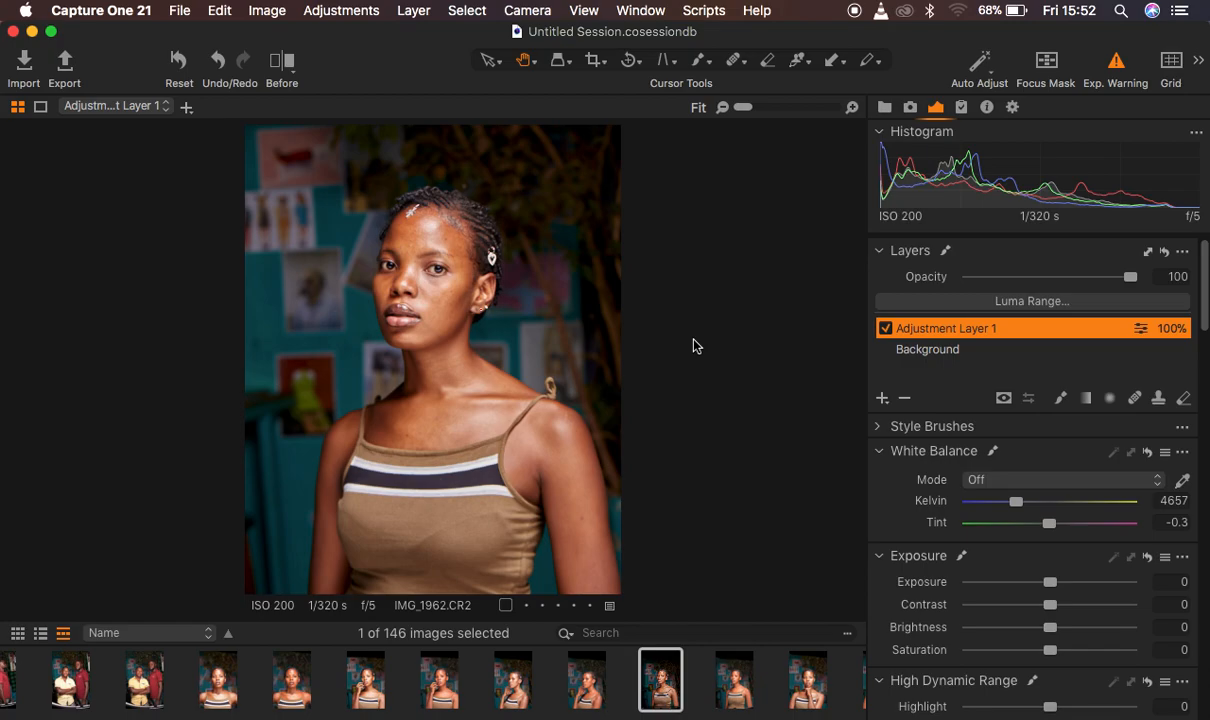
pyautogui.press('m')
# Rename the new adjustment layer as "color grading"
pyautogui.doubleClick(949, 327)
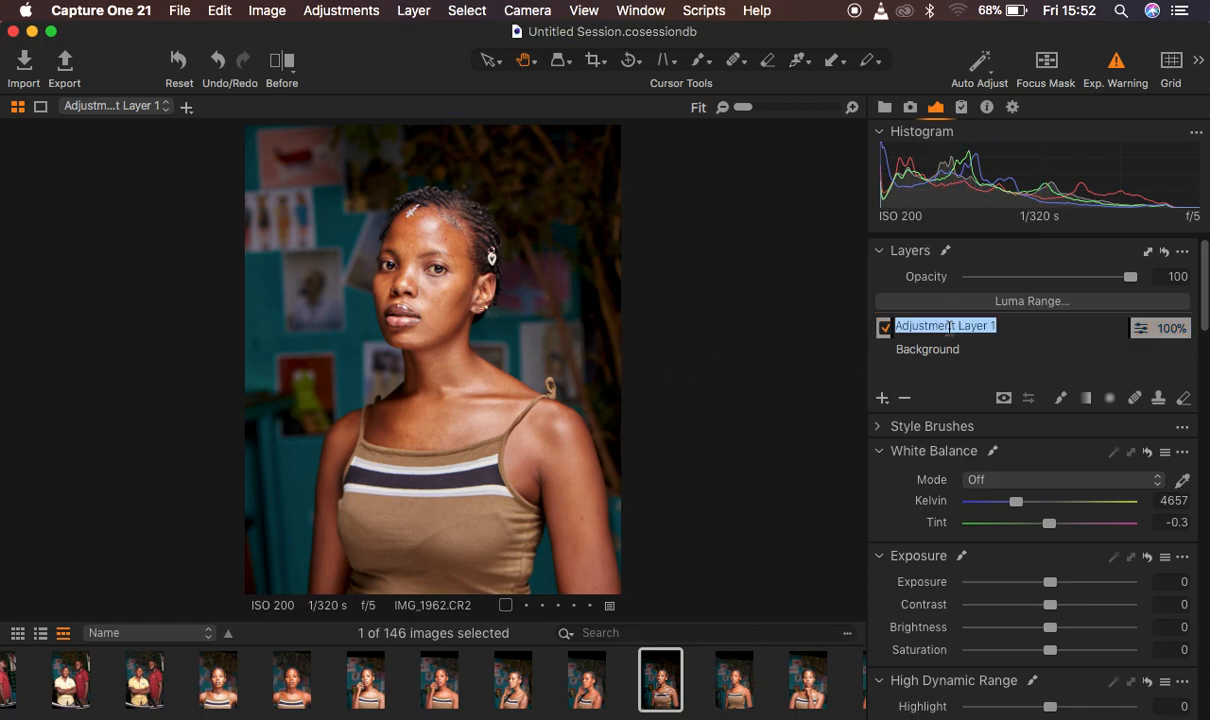
pyautogui.write('color grading')
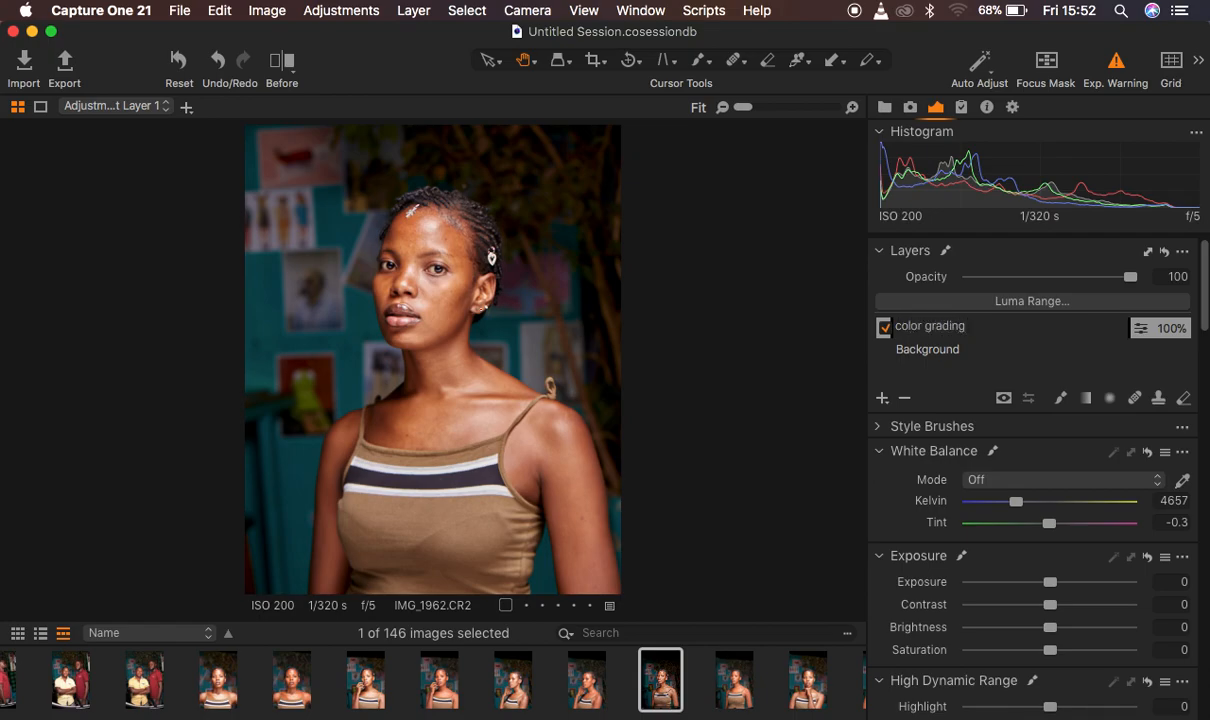
pyautogui.press('Return')
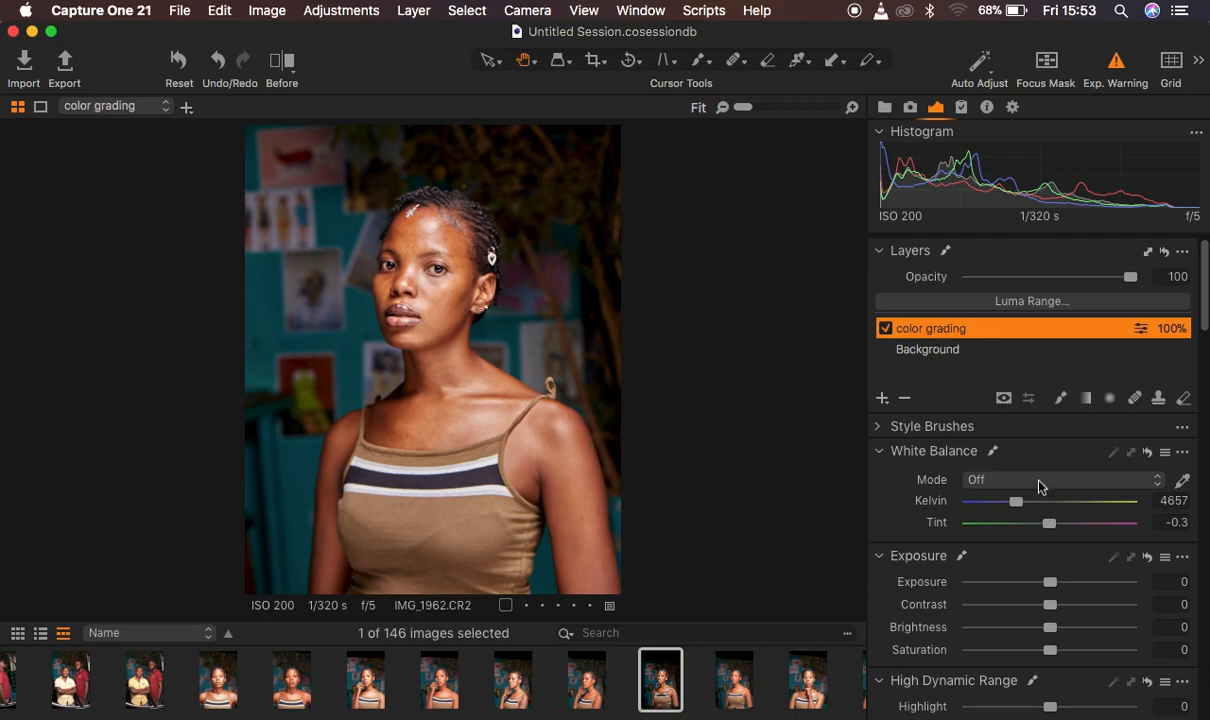
# On the color grading layer, set the High Dynamic Range Highlight to -64 and lower White slightly
pyautogui.scroll(-2, 1070, 610)
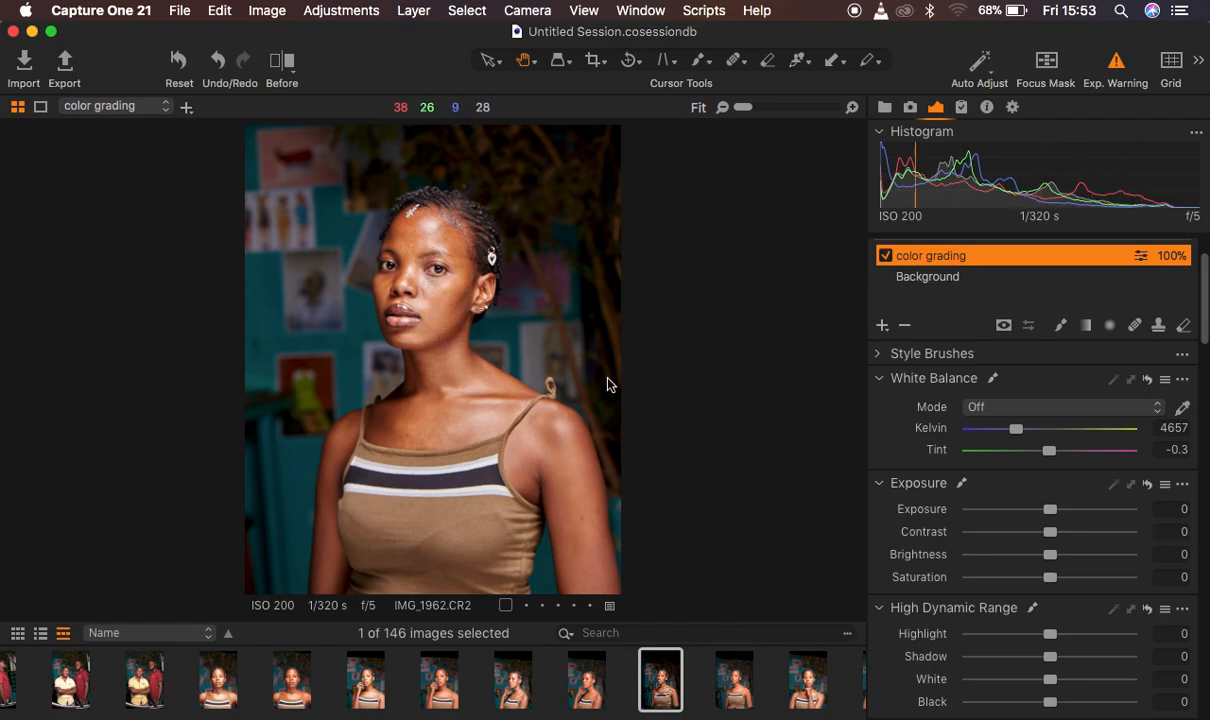
pyautogui.scroll(-3, 1010, 557)
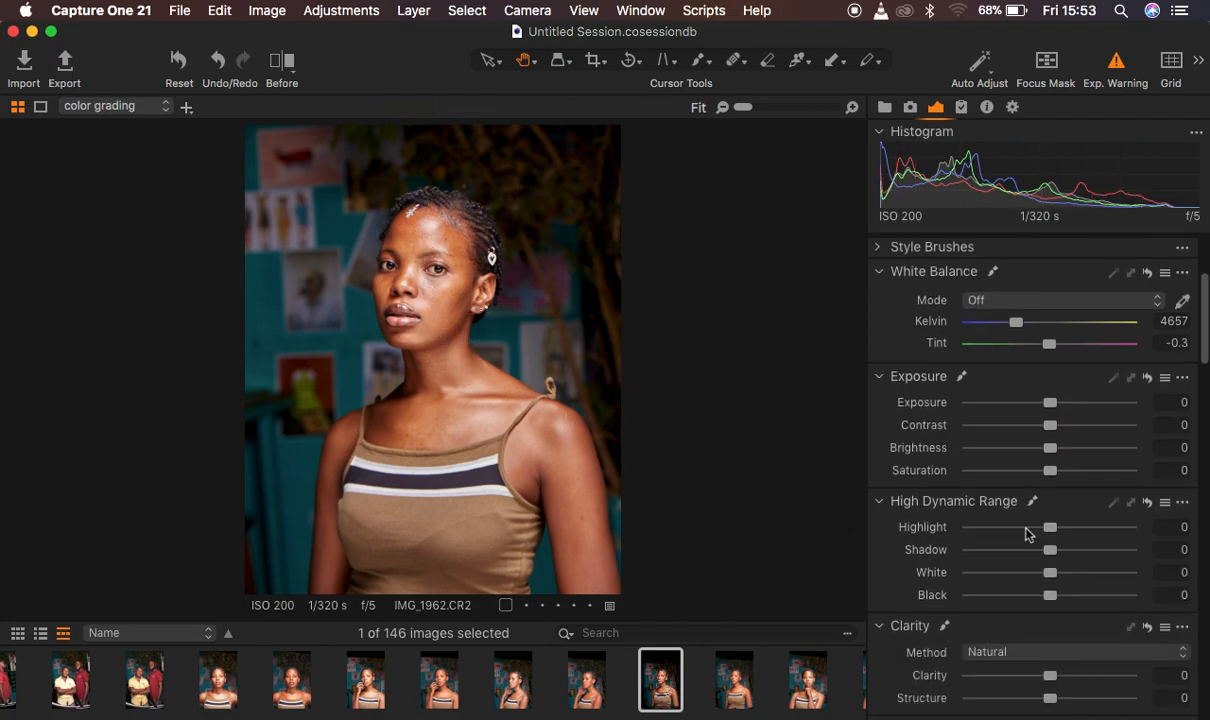
pyautogui.moveTo(1050, 527); pyautogui.dragTo(998, 522)
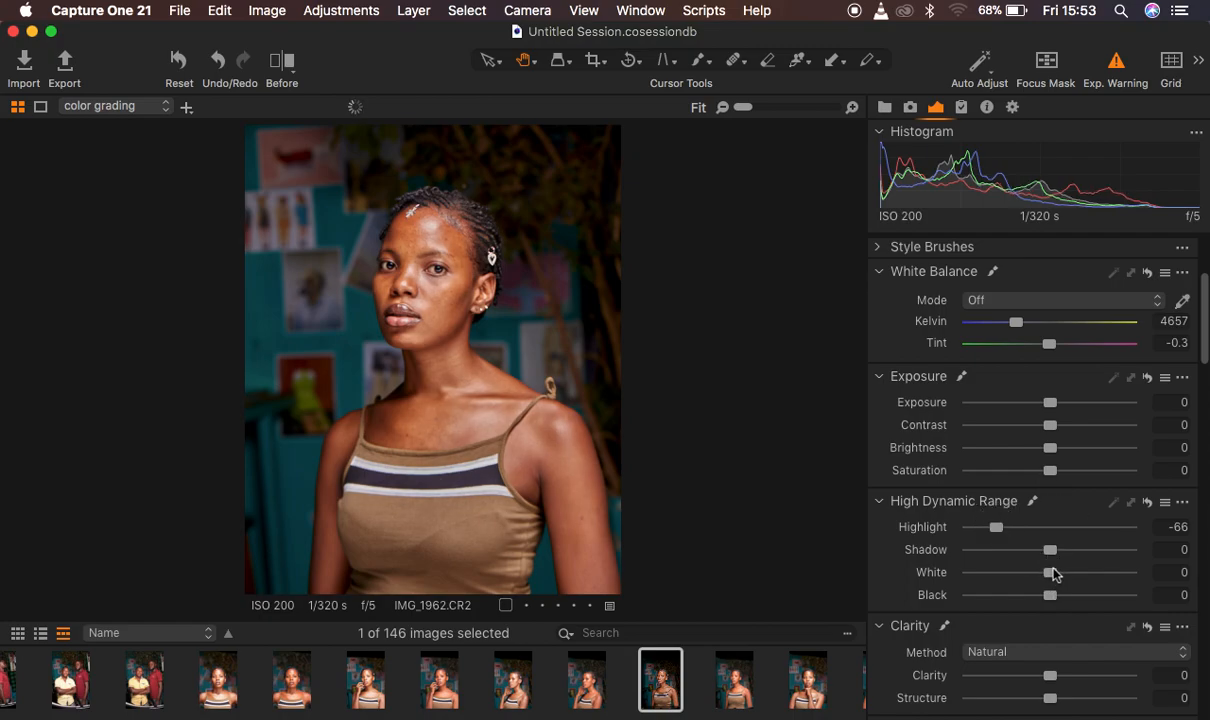
pyautogui.moveTo(1050, 575); pyautogui.dragTo(1037, 576)
pyautogui.moveTo(995, 529); pyautogui.dragTo(998, 528)
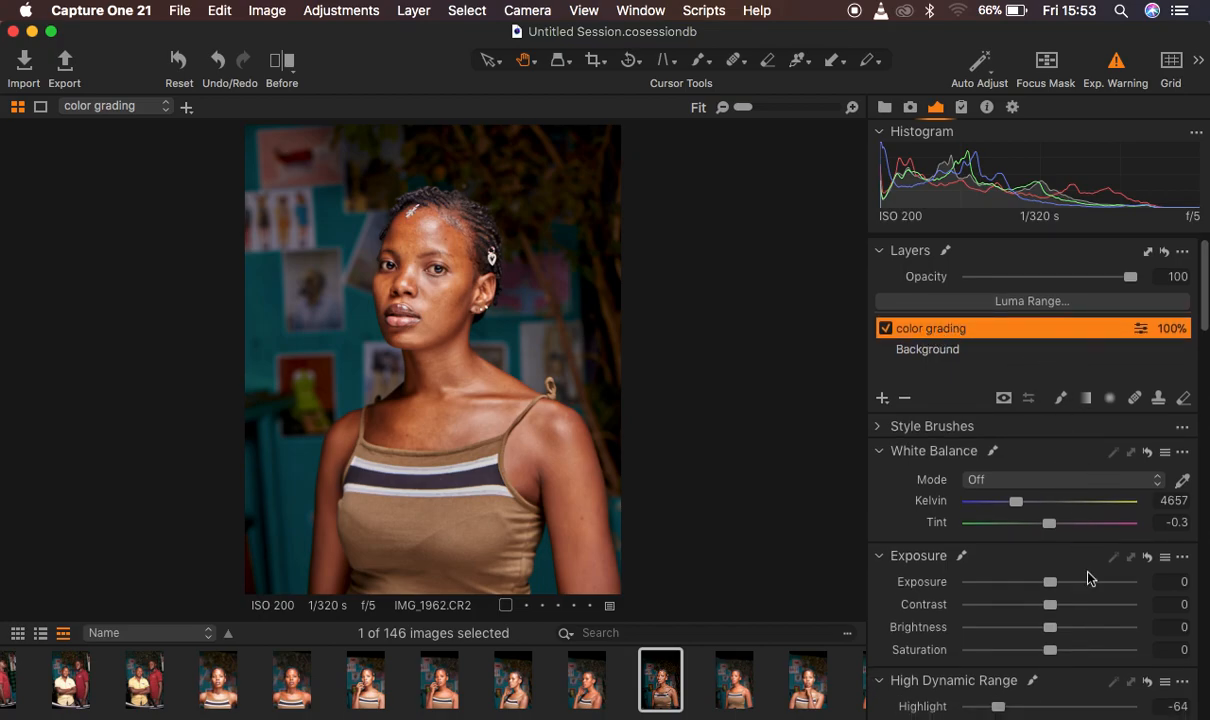
# Locate the Color Editor among the exposure tools and examine the list of tools that can be added
pyautogui.scroll(-10, 1088, 575)
pyautogui.scroll(-3, 1088, 575)
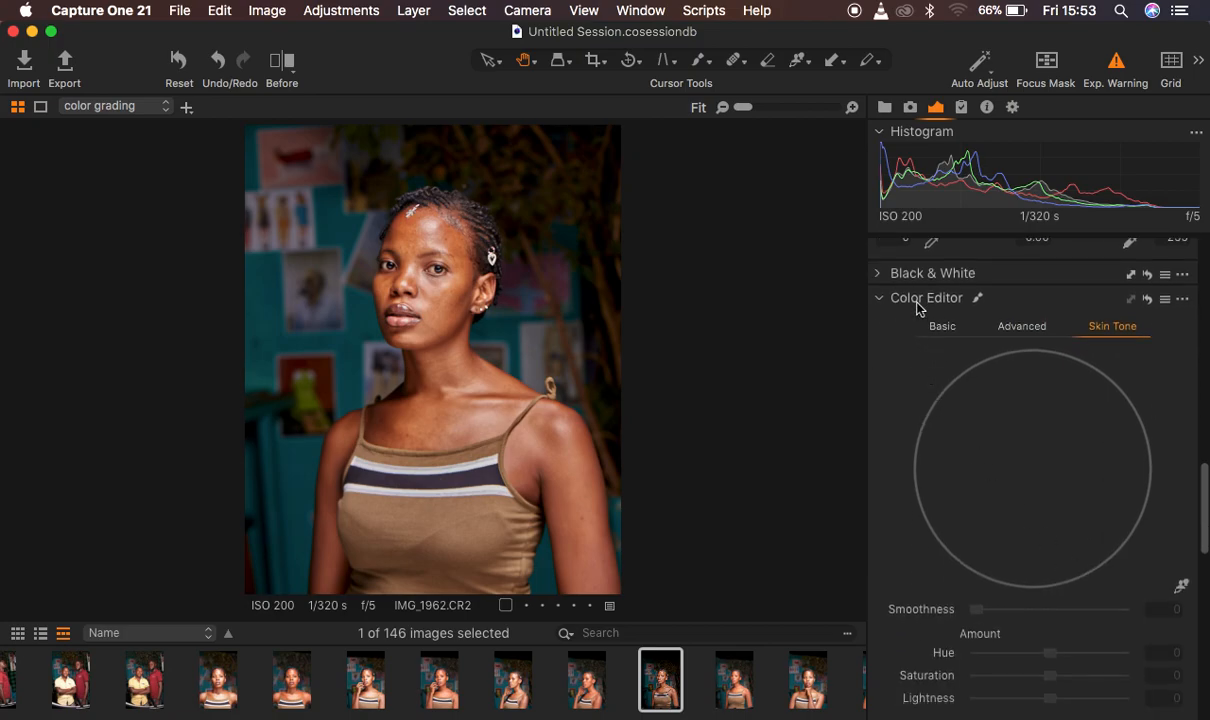
pyautogui.click(880, 300)
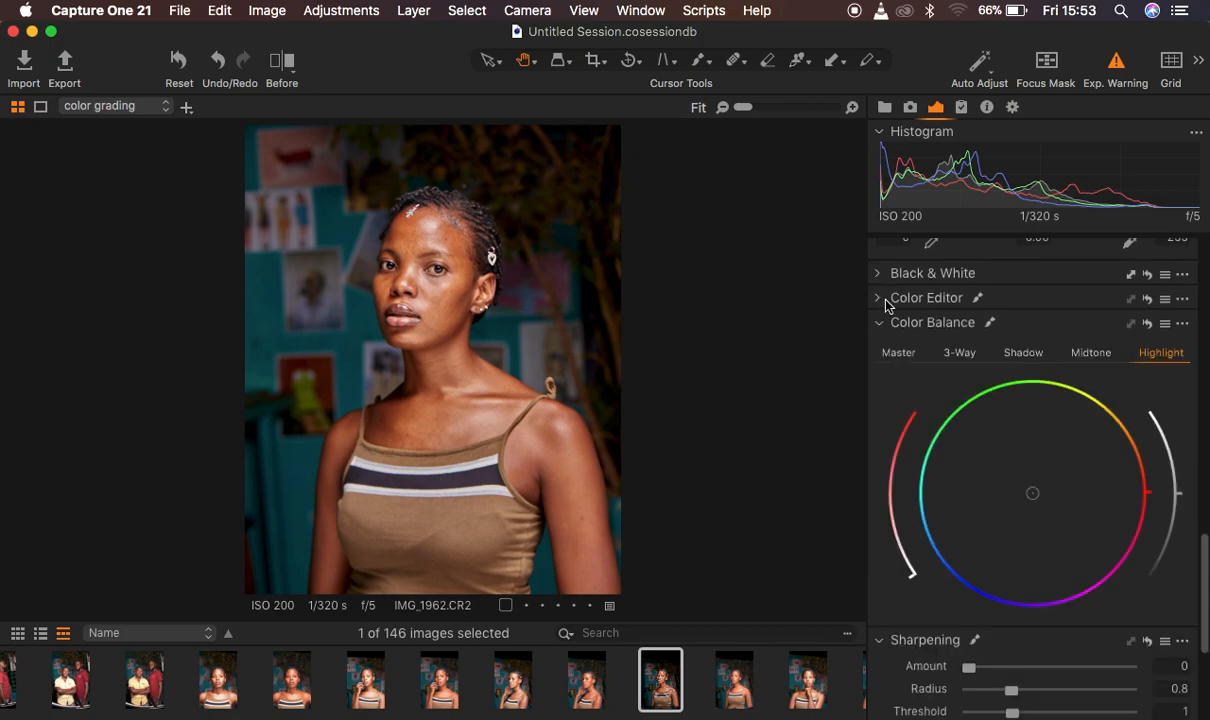
pyautogui.click(880, 300)
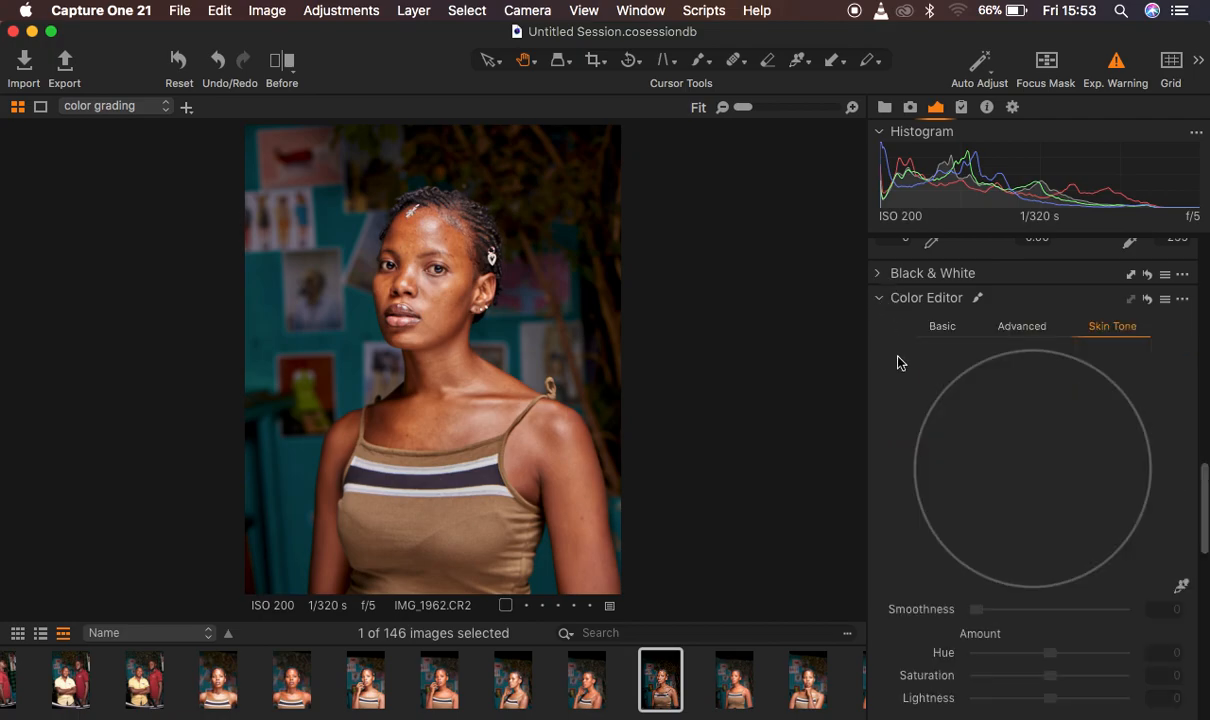
pyautogui.rightClick(899, 363)
pyautogui.moveTo(914, 365)
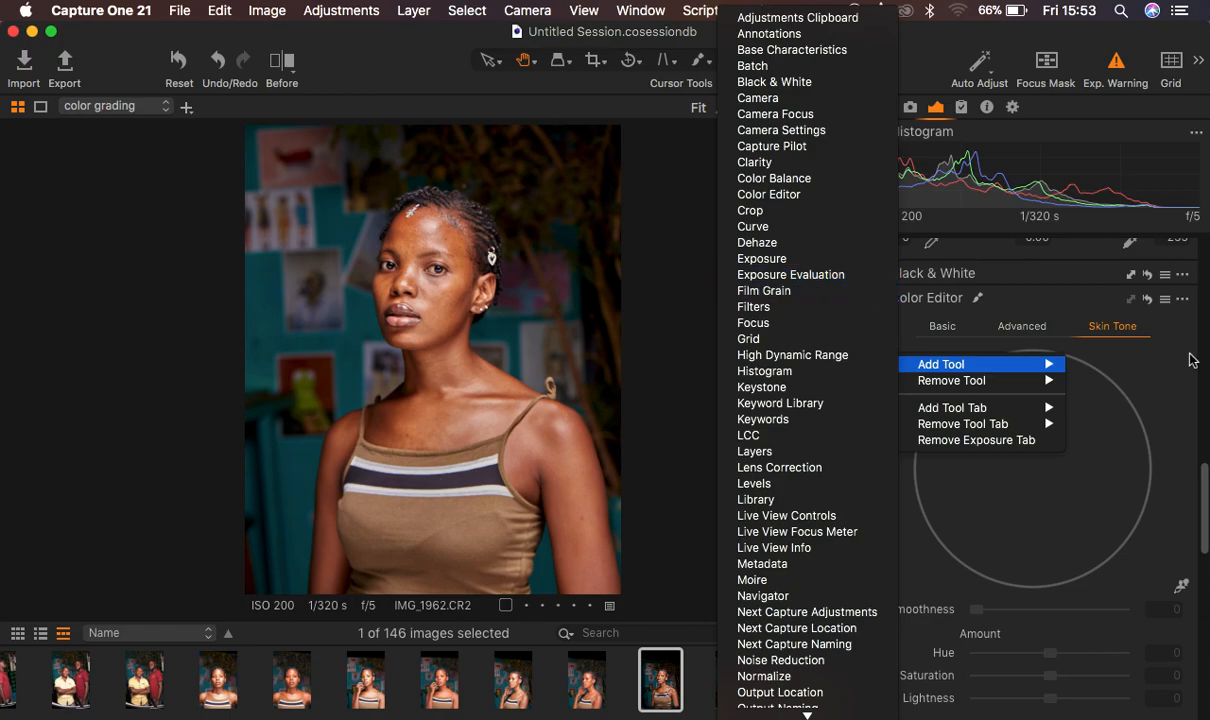
pyautogui.click(1130, 341)
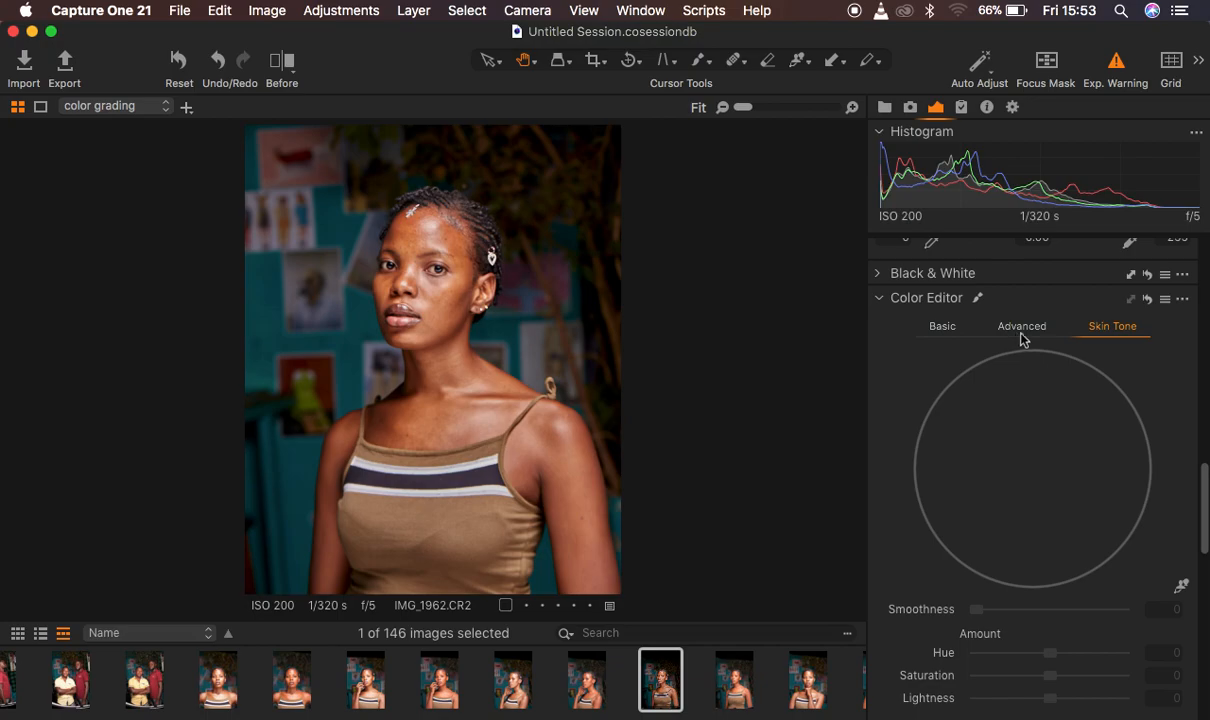
# Examine the Basic and Advanced modes of the Color Editor, and return to Skin Tone
pyautogui.click(940, 331)
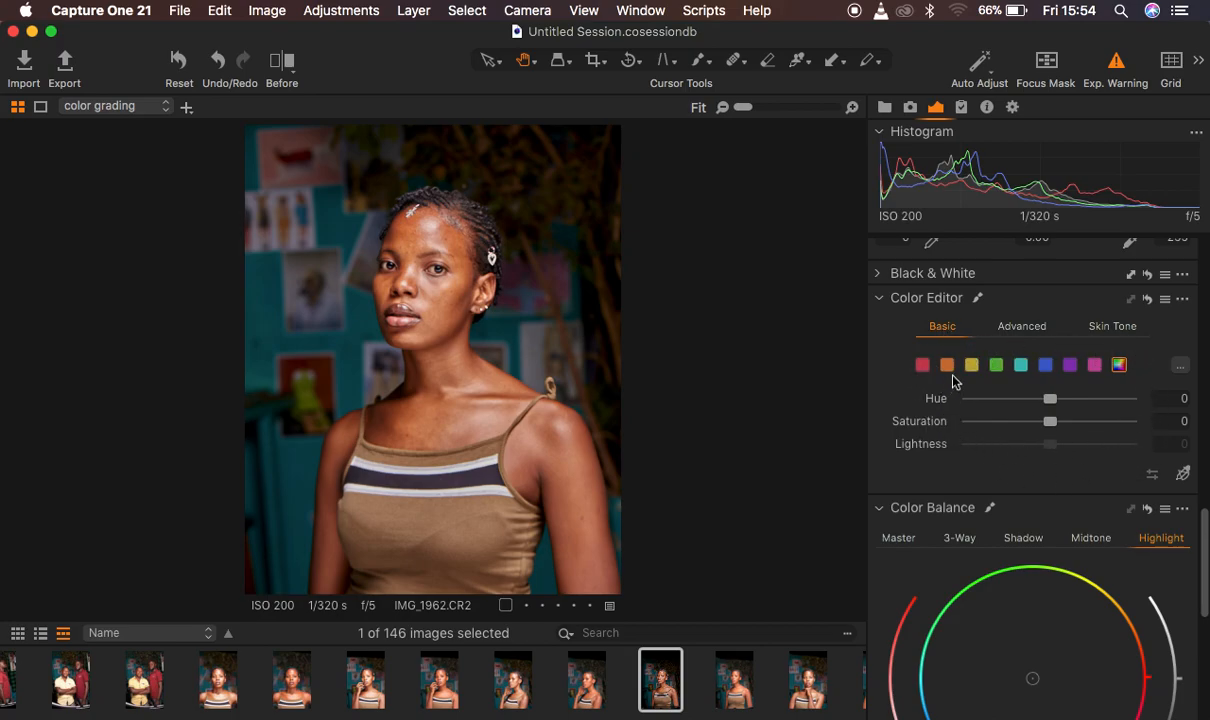
pyautogui.click(1020, 328)
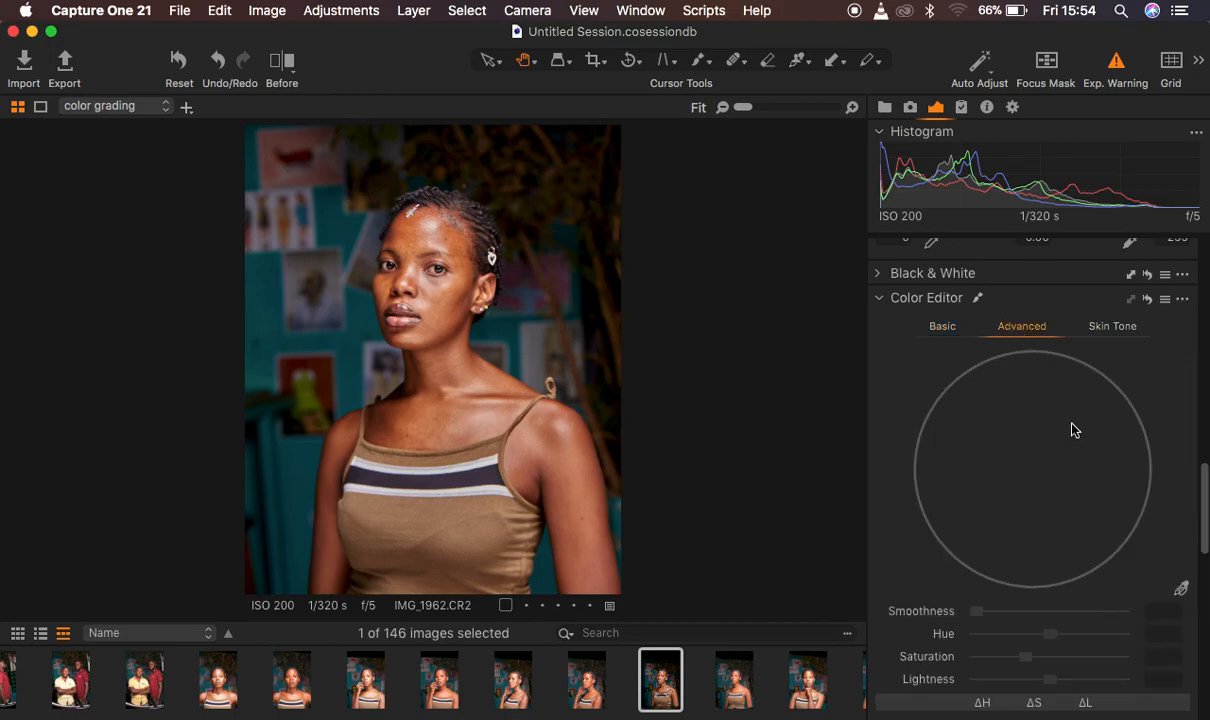
pyautogui.click(1106, 332)
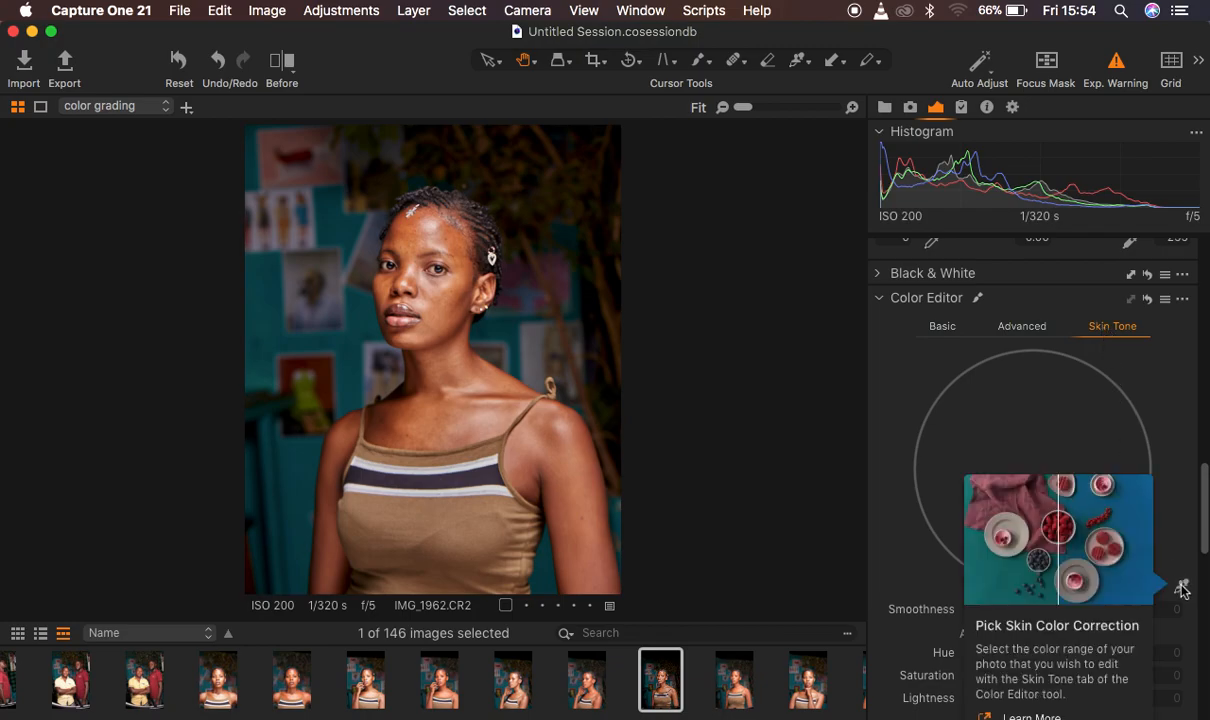
# Pick the skin color for the Skin Tone correction from the side of the woman's face beside her eye
pyautogui.click(1181, 588)
pyautogui.press('super+plus')
pyautogui.press('super+plus')
pyautogui.press('super+plus')
pyautogui.press('super+plus')
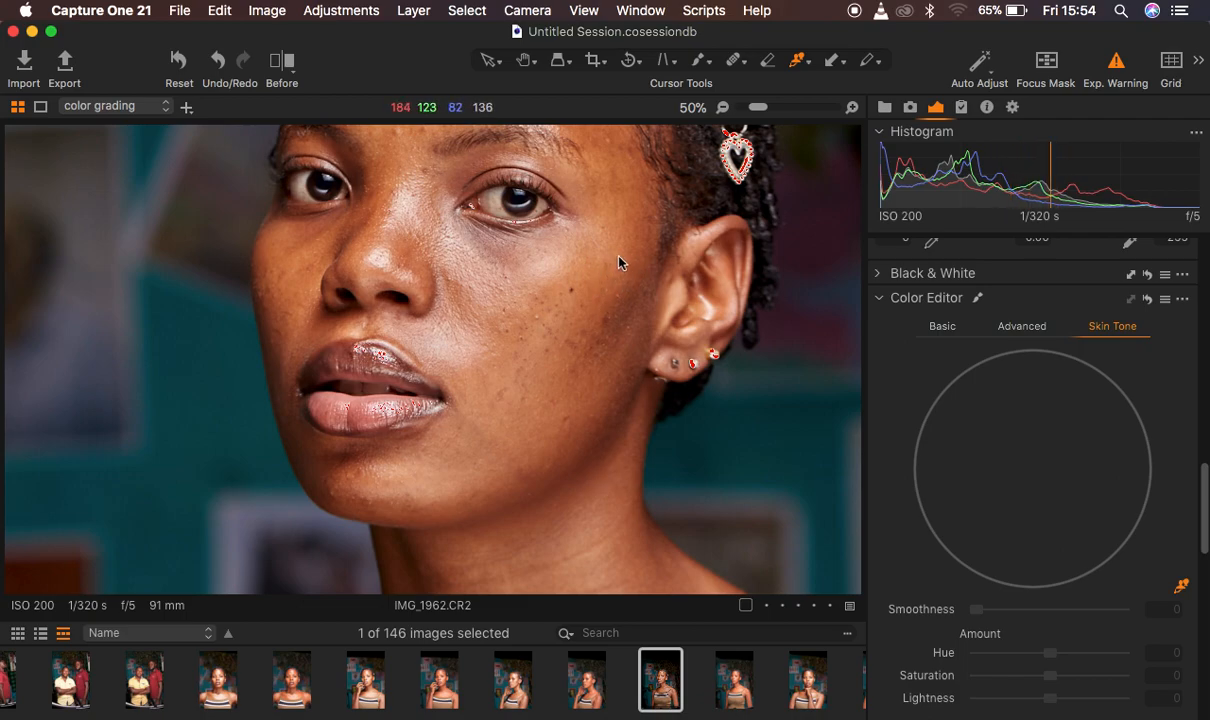
pyautogui.click(627, 180)
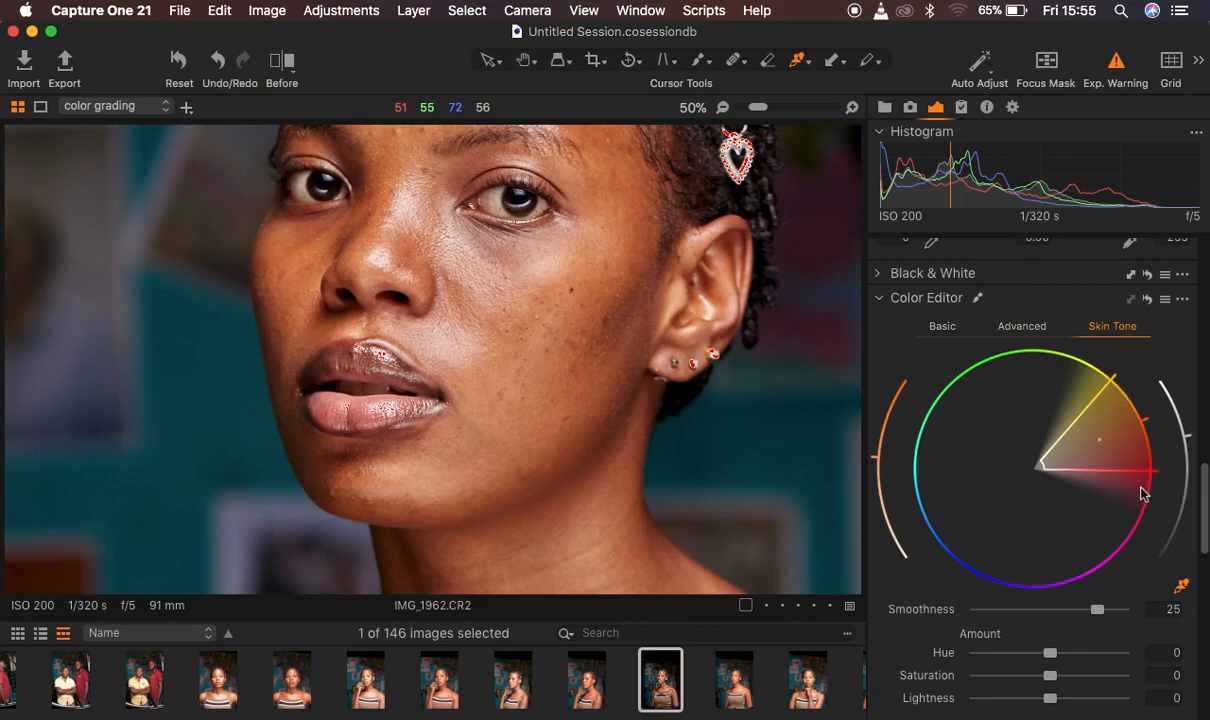
pyautogui.press('super+0')
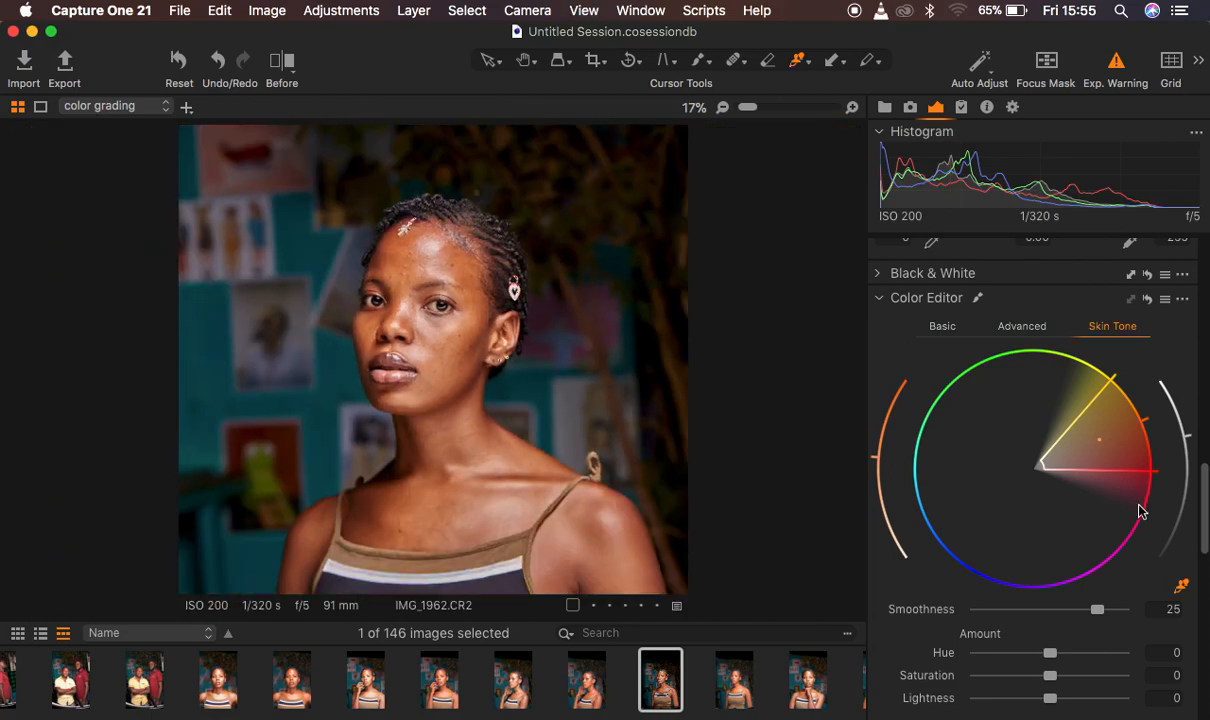
# Preview the selected skin color range on the whole portrait, and turn the preview off
pyautogui.scroll(-5, 1152, 610)
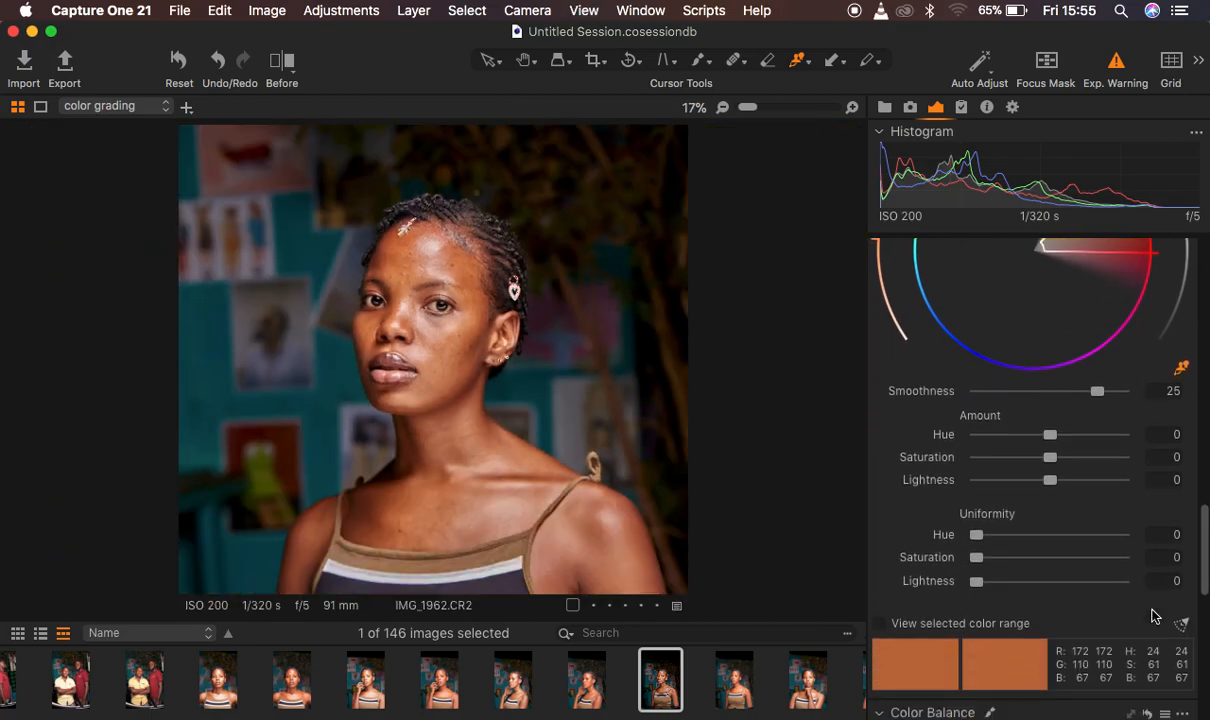
pyautogui.click(880, 623)
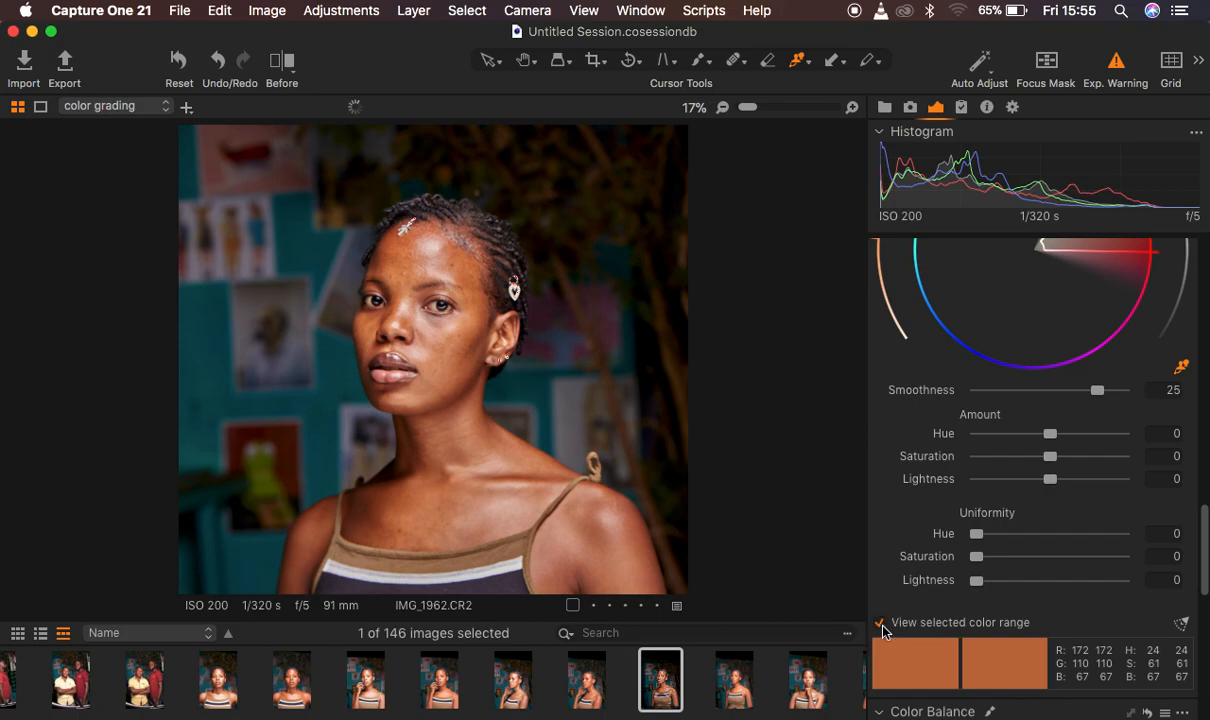
pyautogui.press('super+0')
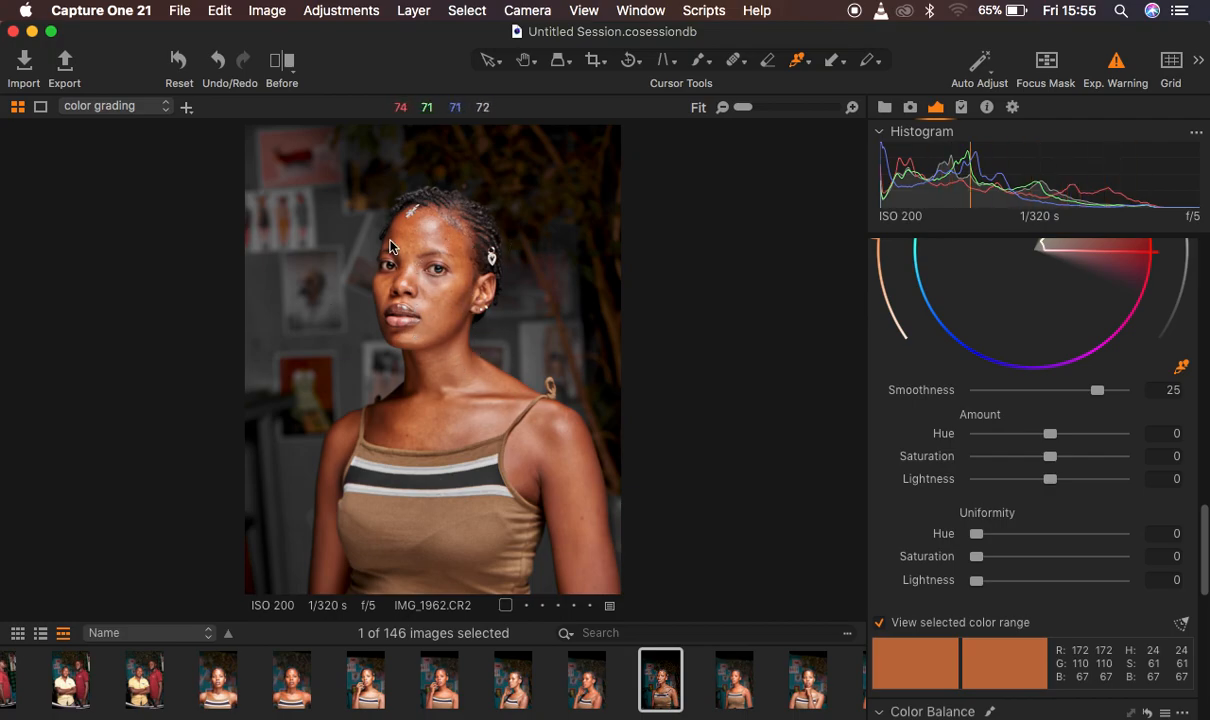
pyautogui.click(879, 622)
pyautogui.click(879, 624)
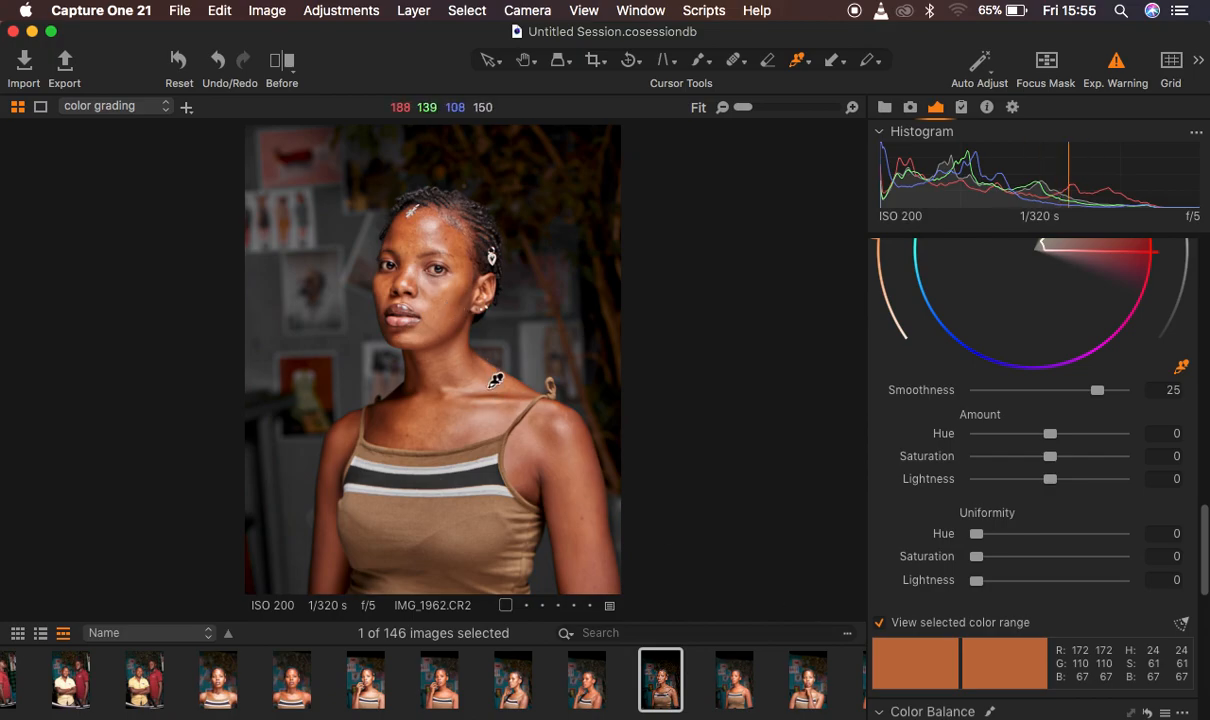
pyautogui.click(879, 622)
# Set the Skin Tone Uniformity Hue to 53.9
pyautogui.scroll(1, 1088, 500)
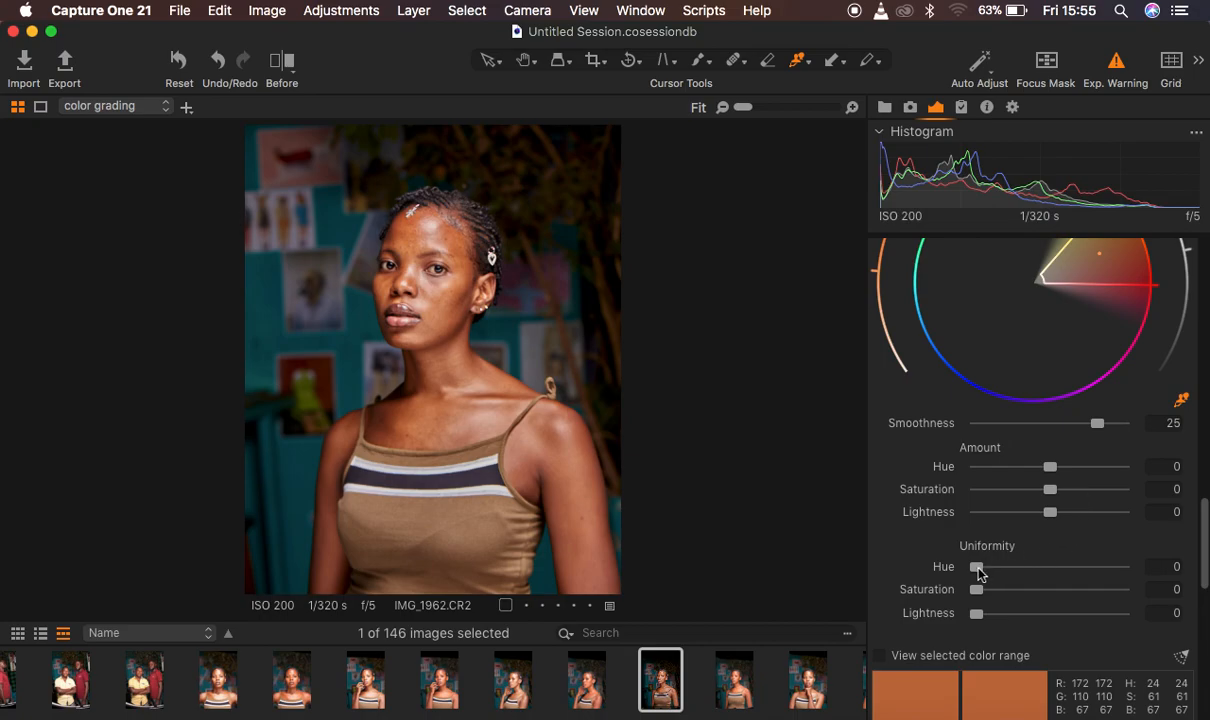
pyautogui.moveTo(977, 570); pyautogui.dragTo(1027, 571)
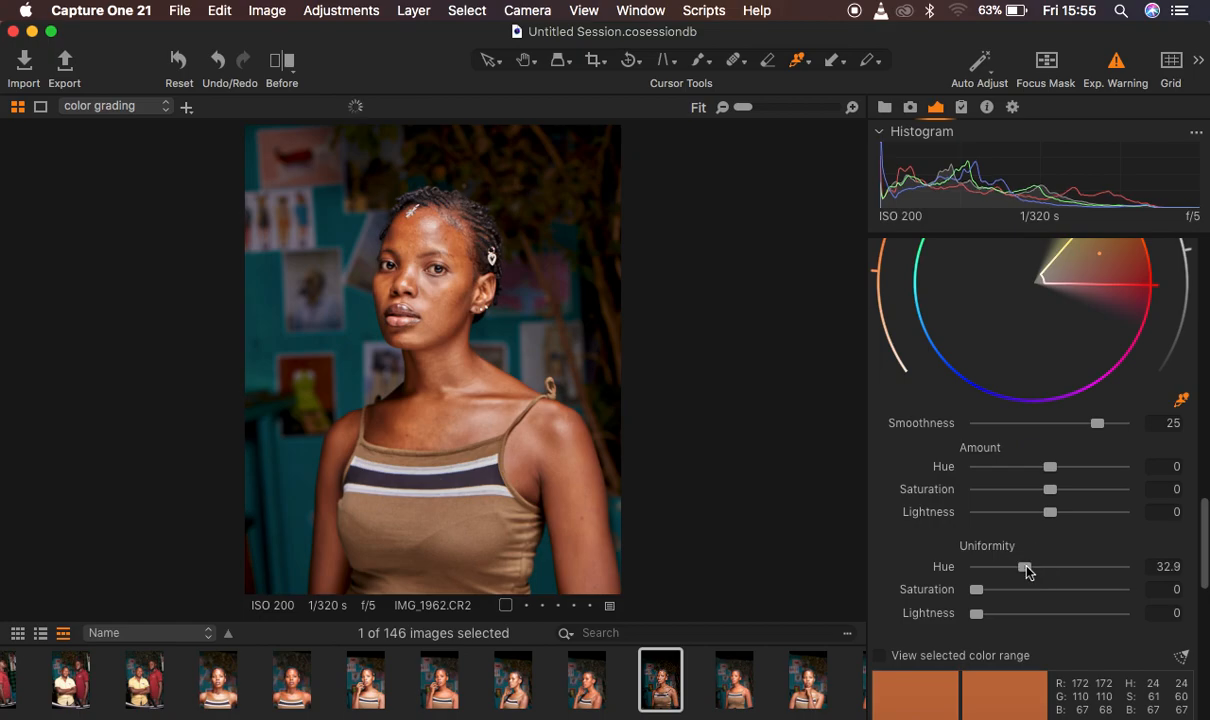
pyautogui.moveTo(1028, 571); pyautogui.dragTo(1050, 571)
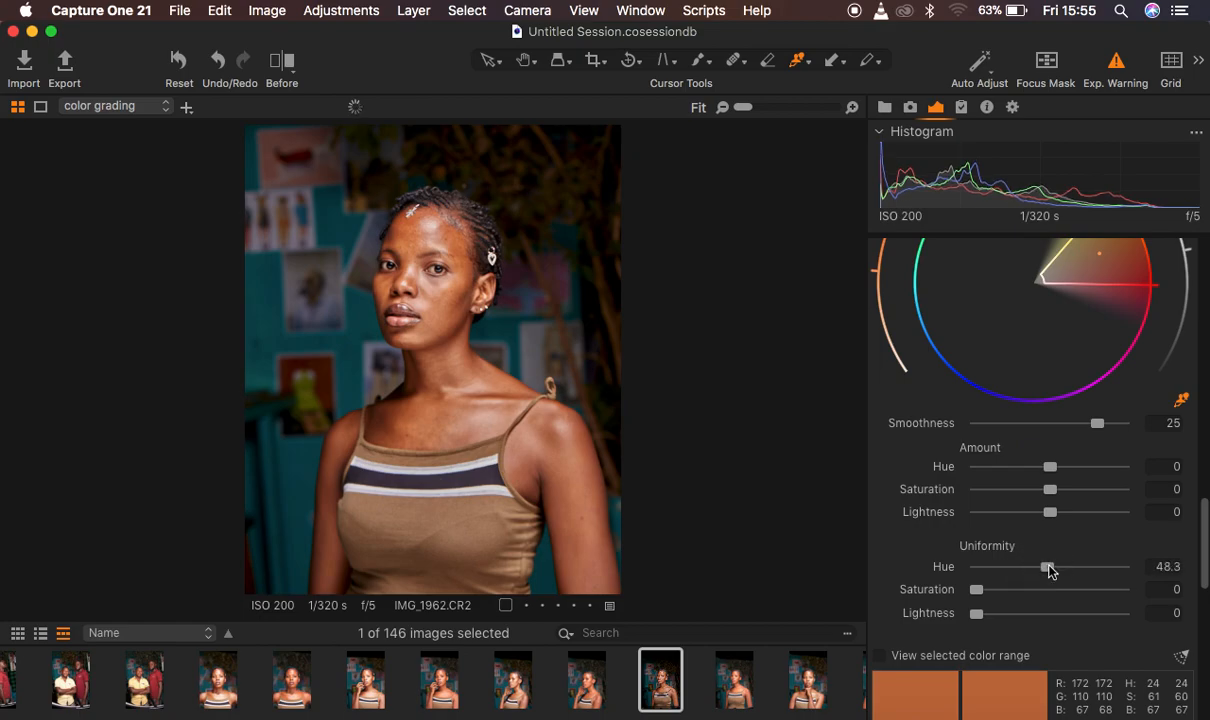
pyautogui.click(1048, 568)
pyautogui.moveTo(1054, 569); pyautogui.dragTo(1057, 570)
# Compare the face close up with and without the Skin Tone correction
pyautogui.press('super+plus')
pyautogui.press('super+plus')
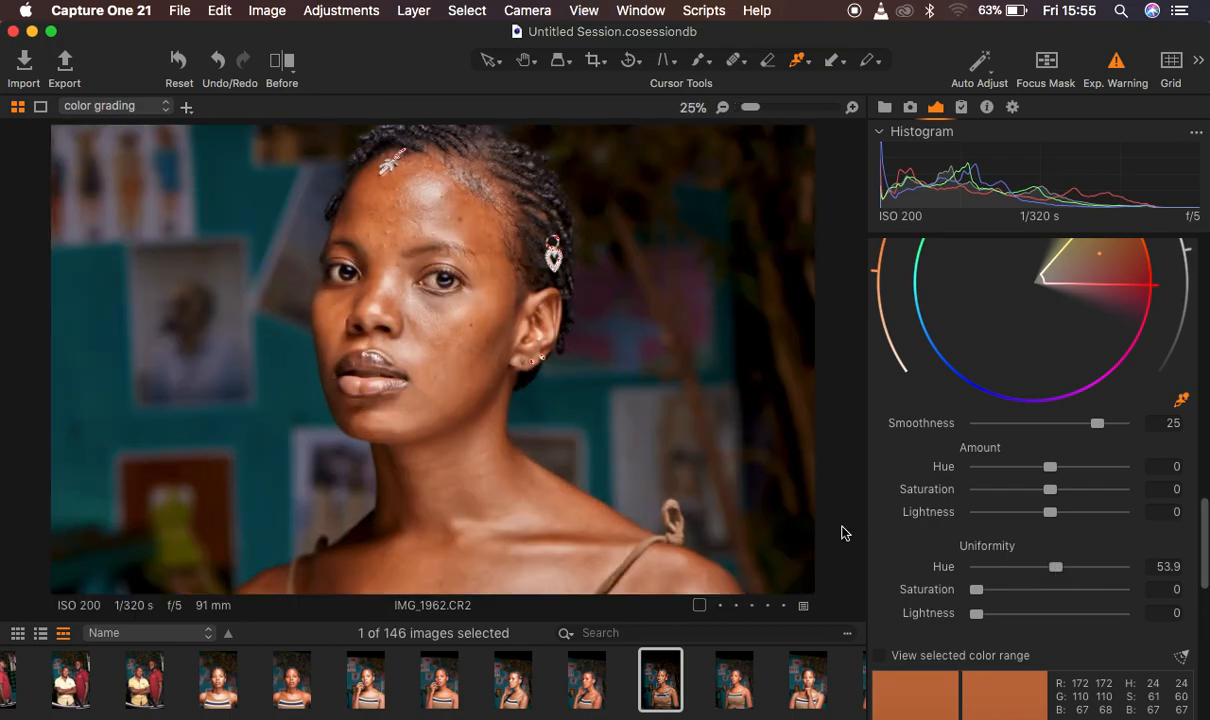
pyautogui.press('super+plus')
pyautogui.press('super+plus')
pyautogui.press('super+plus')
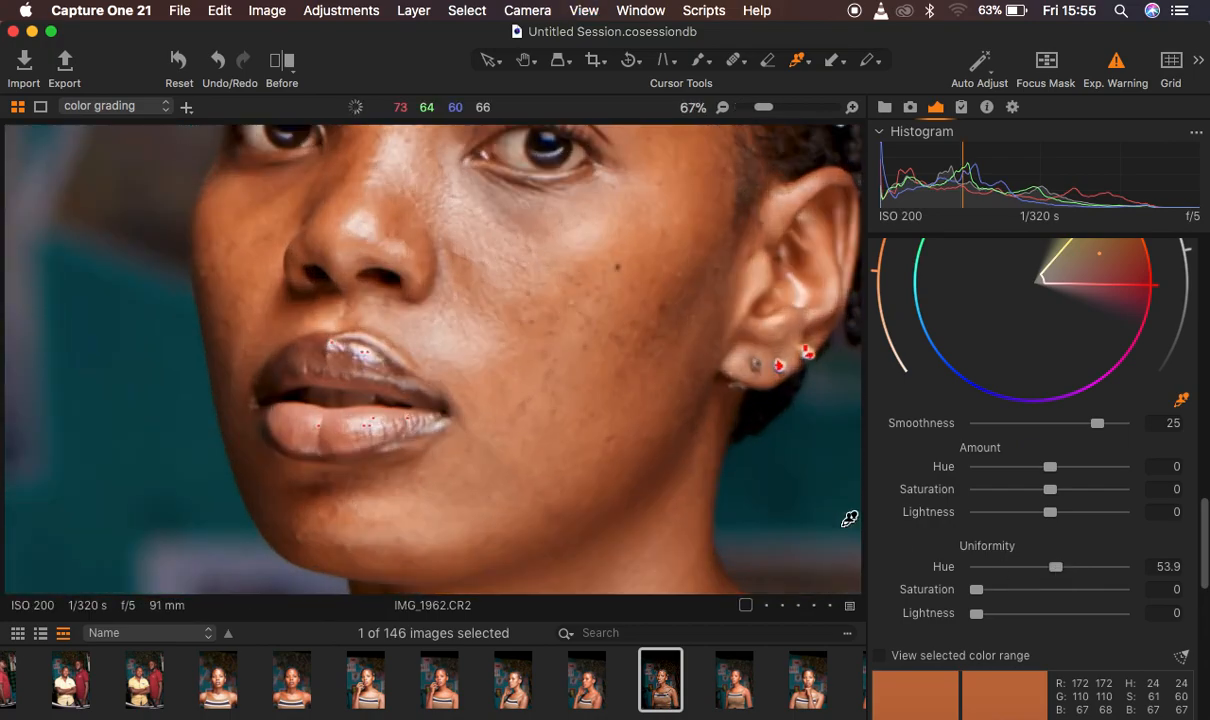
pyautogui.scroll(5, 1150, 350)
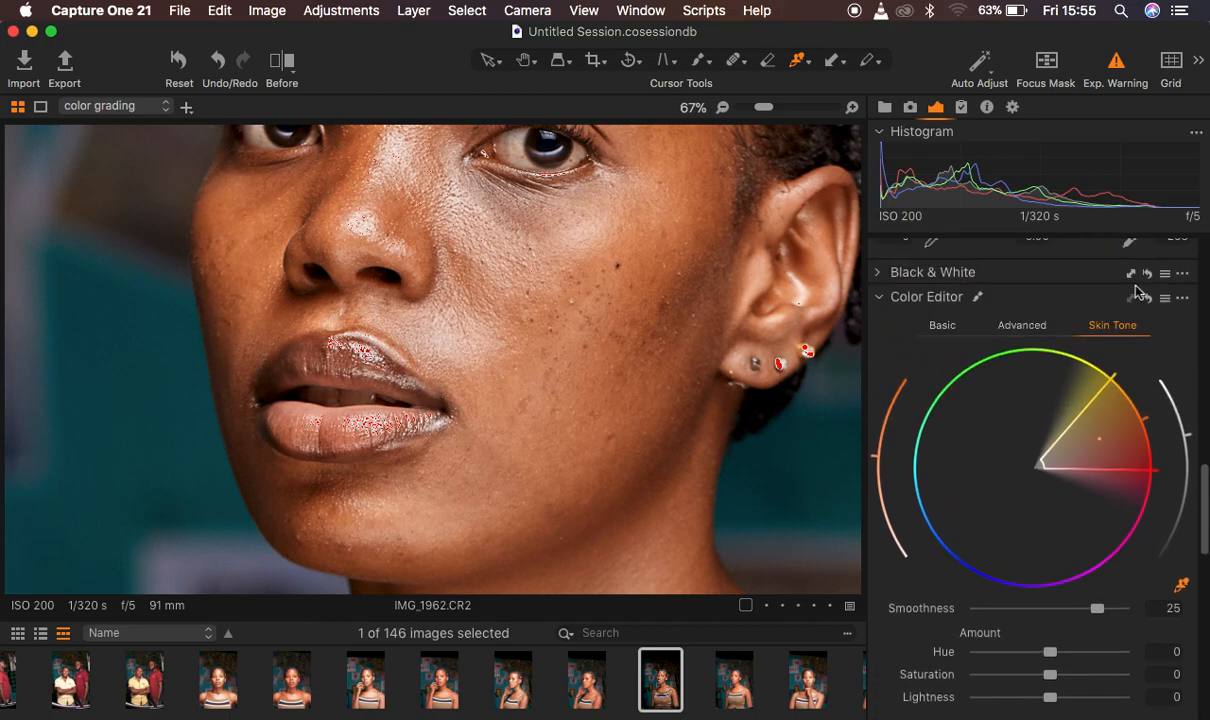
pyautogui.click(1147, 299)
pyautogui.click(1147, 299)
pyautogui.scroll(-4, 652, 296)
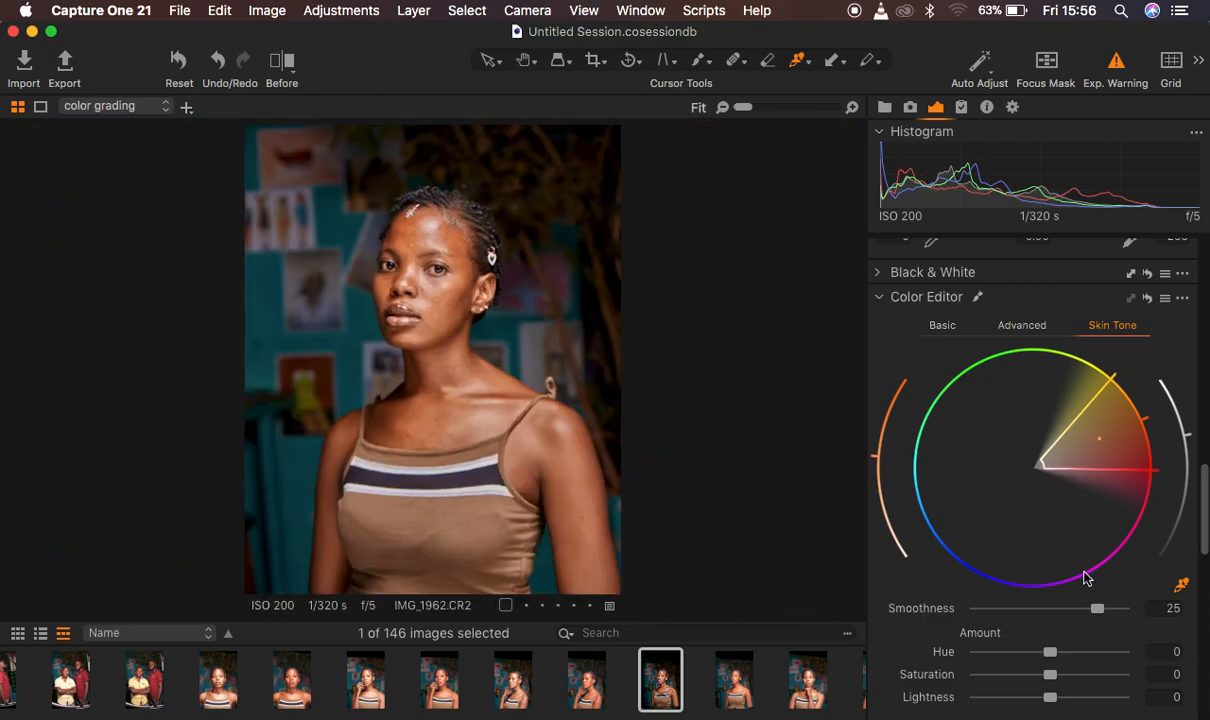
# Set the Skin Tone Uniformity Saturation to 32.6 and the Amount Hue to 0.4 after trying both hue extremes
pyautogui.scroll(-5, 1083, 577)
pyautogui.moveTo(980, 624); pyautogui.dragTo(1026, 626)
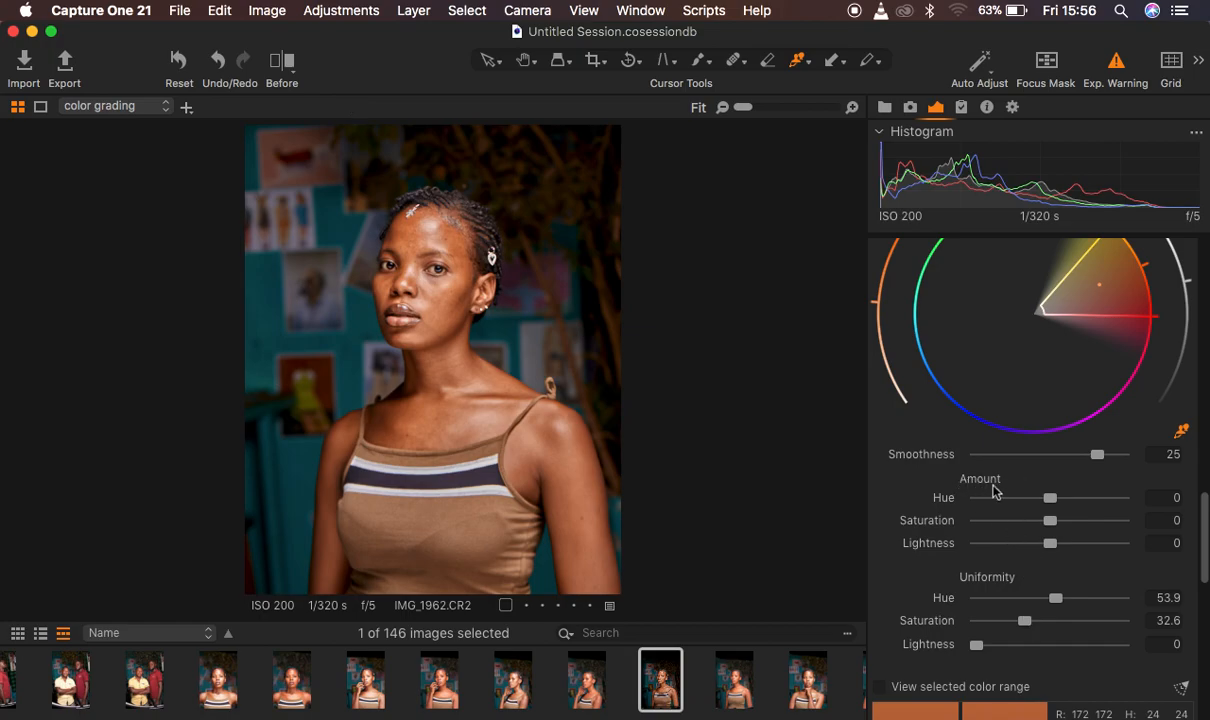
pyautogui.moveTo(1053, 502); pyautogui.dragTo(1165, 503)
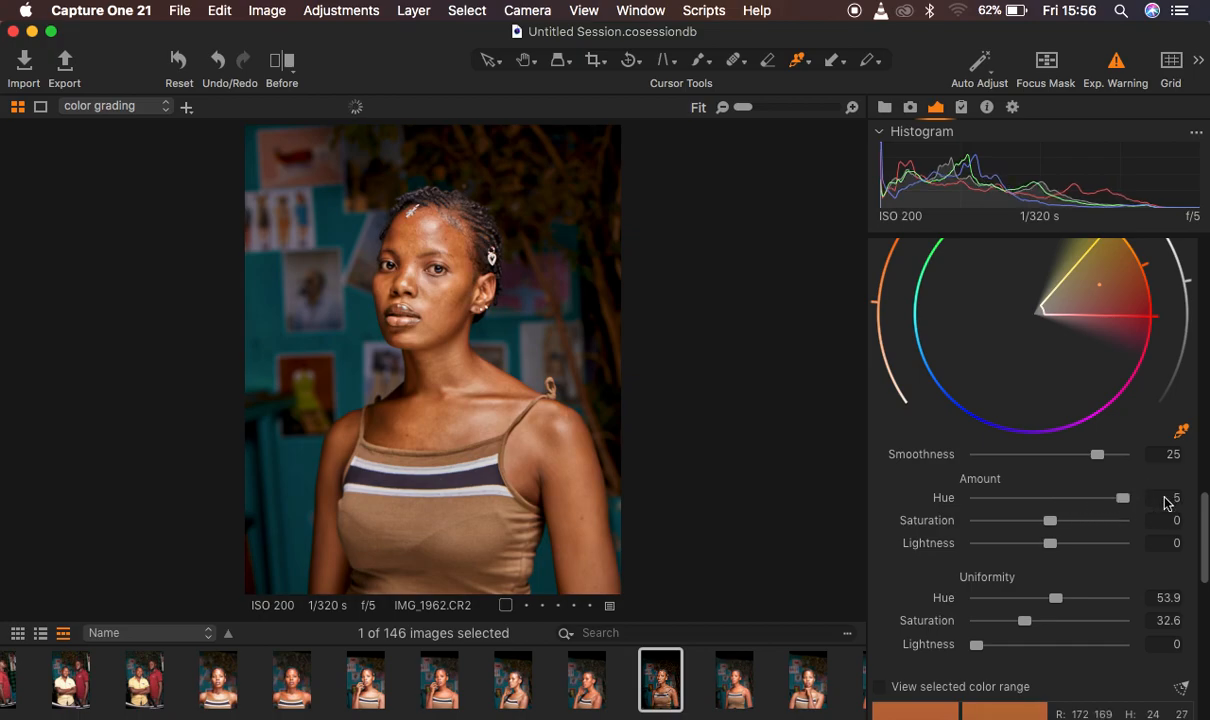
pyautogui.moveTo(1123, 503); pyautogui.dragTo(965, 510)
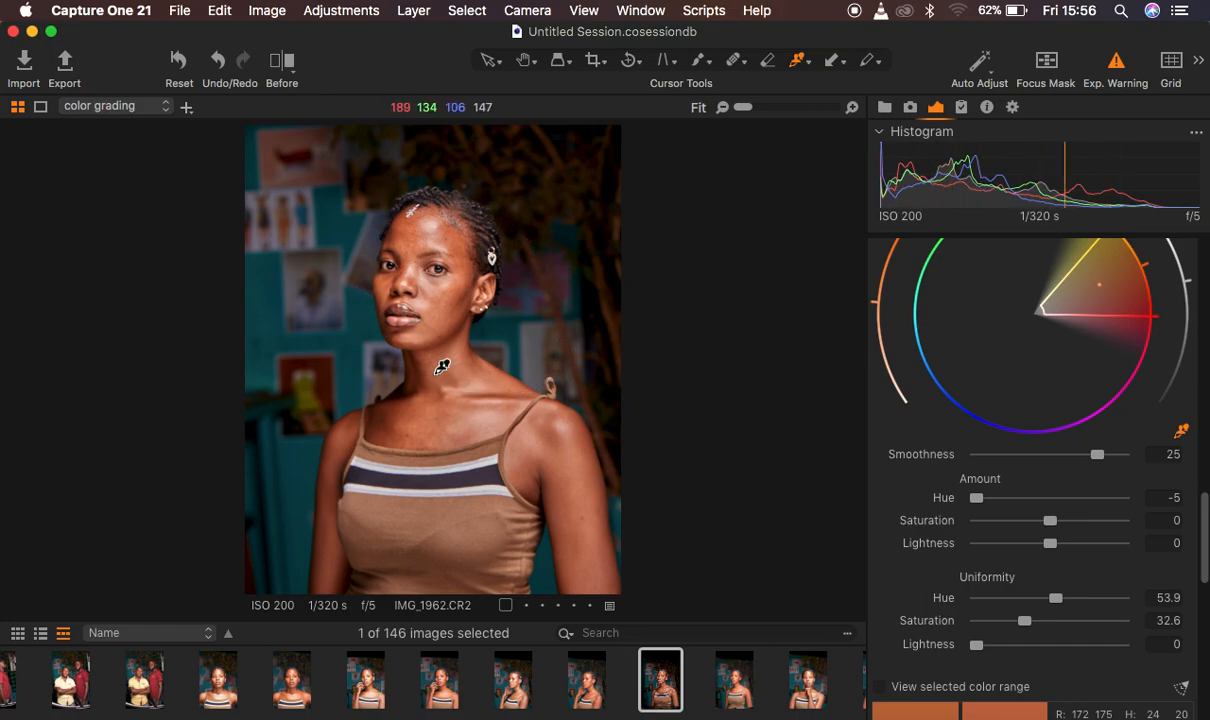
pyautogui.moveTo(976, 497); pyautogui.dragTo(1053, 501)
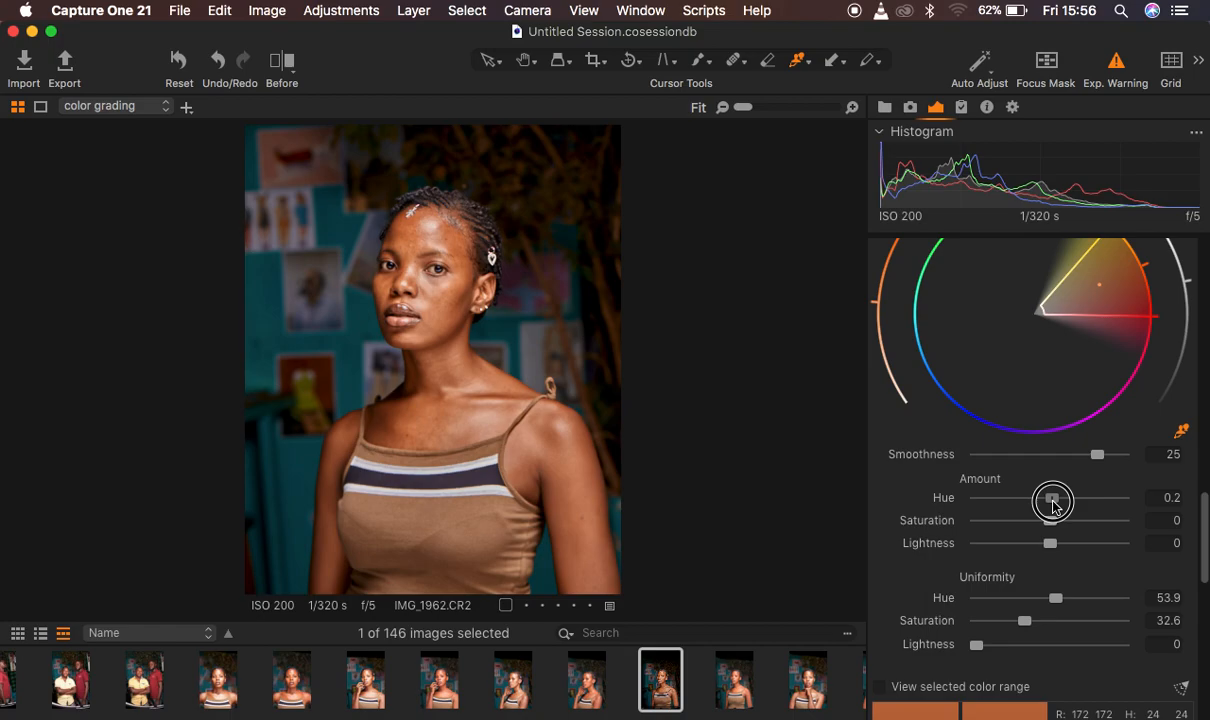
pyautogui.moveTo(1053, 501); pyautogui.dragTo(1057, 507)
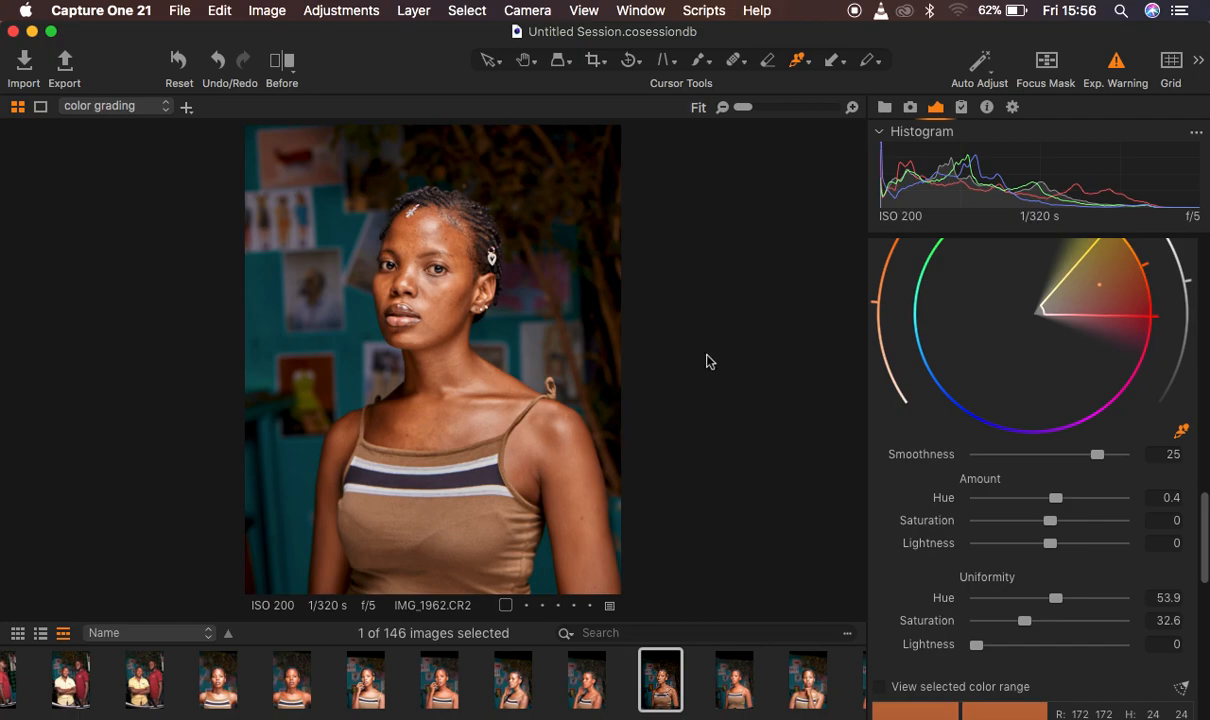
# Compare the original and edited portrait with the split before/after view, and turn the comparison off
pyautogui.click(281, 66)
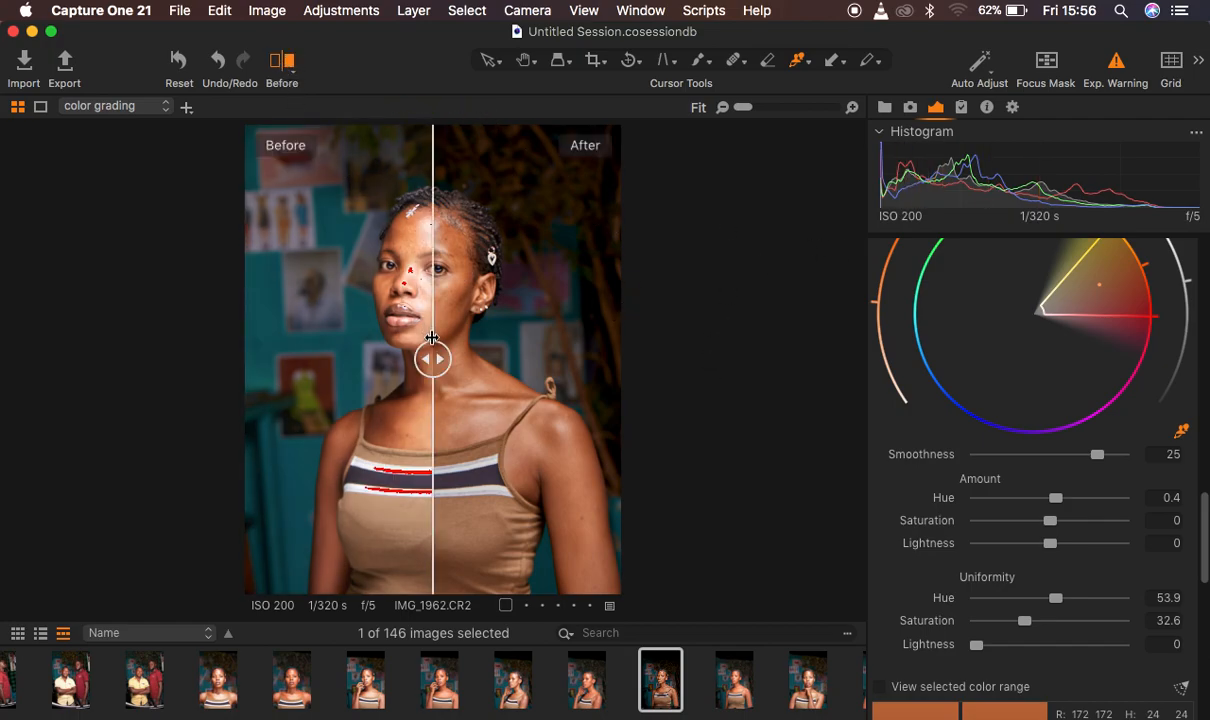
pyautogui.moveTo(432, 352); pyautogui.dragTo(184, 346)
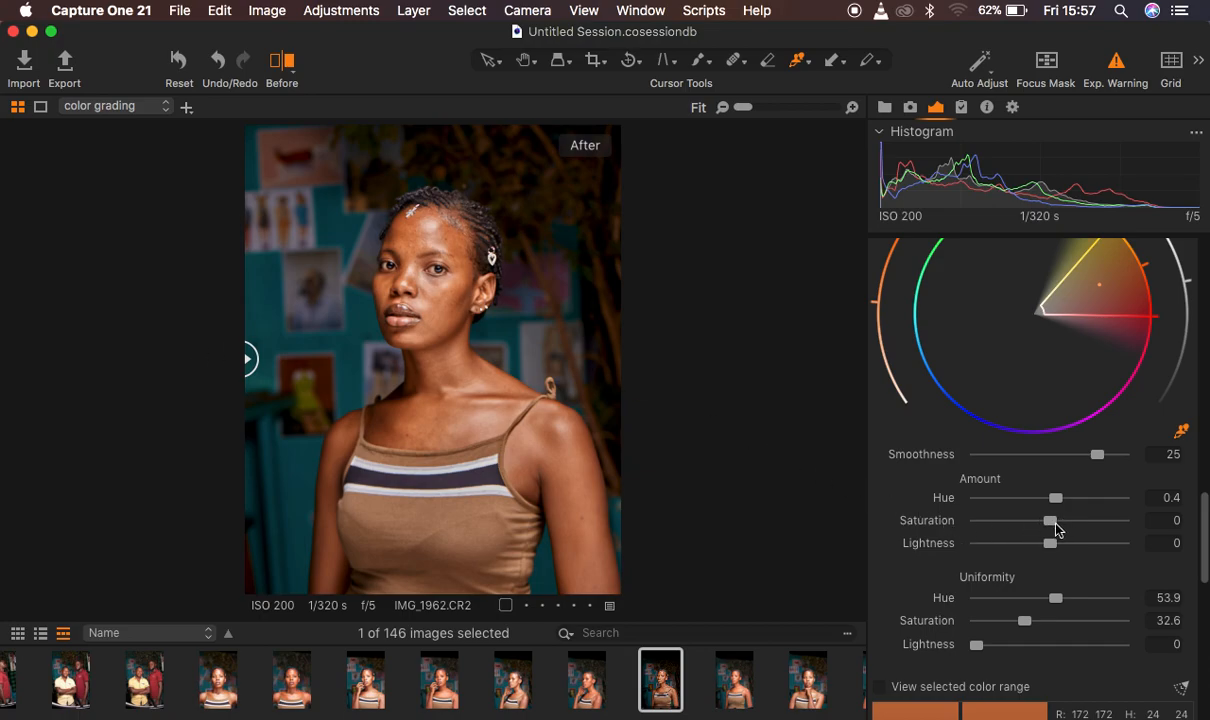
pyautogui.click(279, 64)
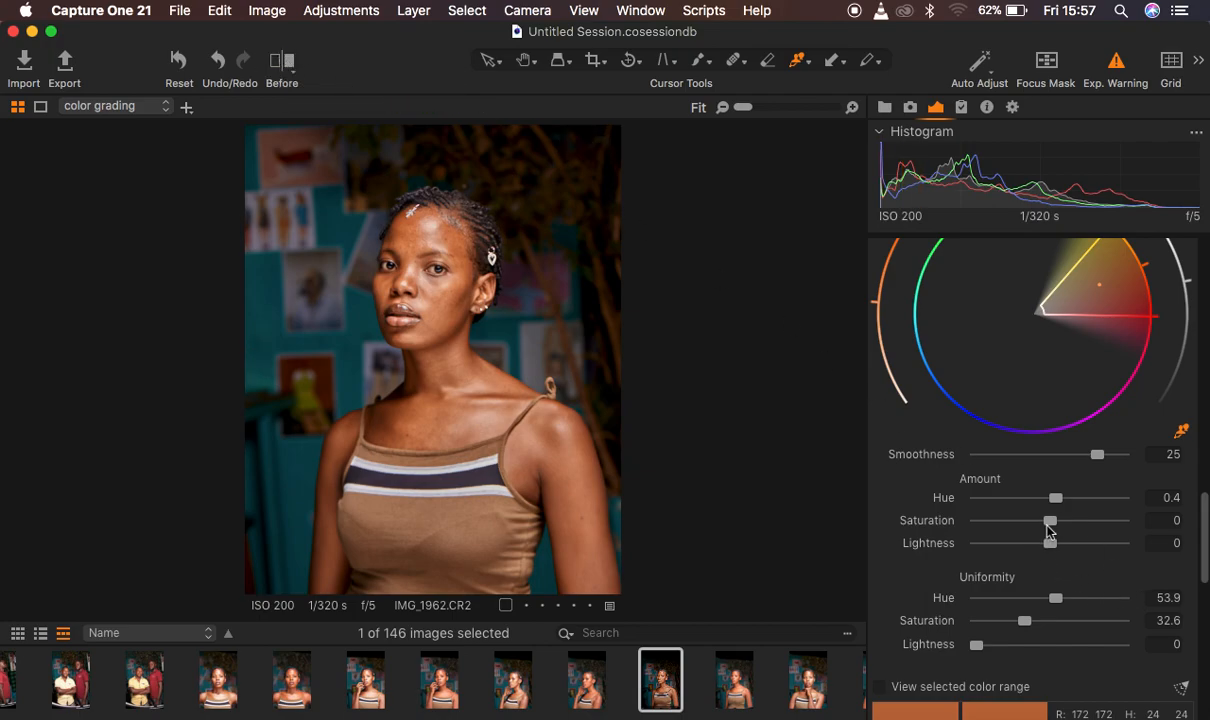
# Set the Skin Tone Amount Hue to 0.6 and Saturation to -4.5, and compare the portrait with and without the Color Editor adjustments
pyautogui.moveTo(1047, 524)
pyautogui.mouseDown()
pyautogui.moveTo(1035, 526)
pyautogui.moveTo(1062, 504)
pyautogui.mouseUp()
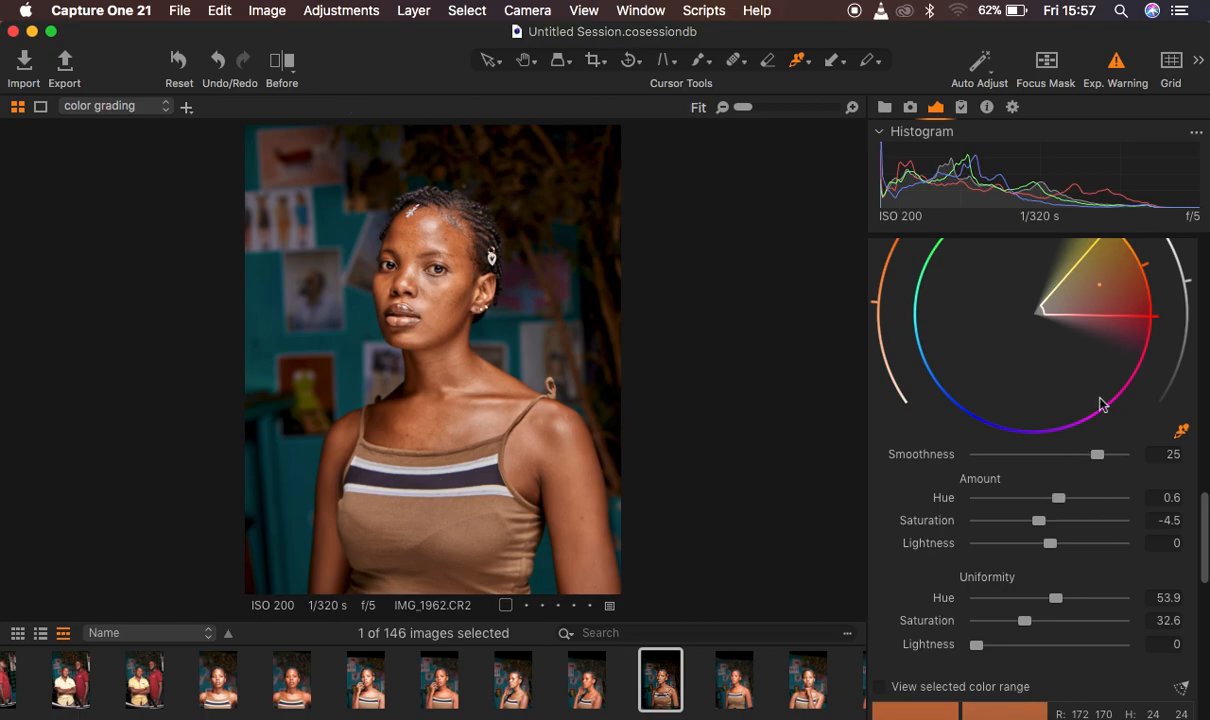
pyautogui.scroll(2, 1100, 400)
pyautogui.scroll(6, 1100, 404)
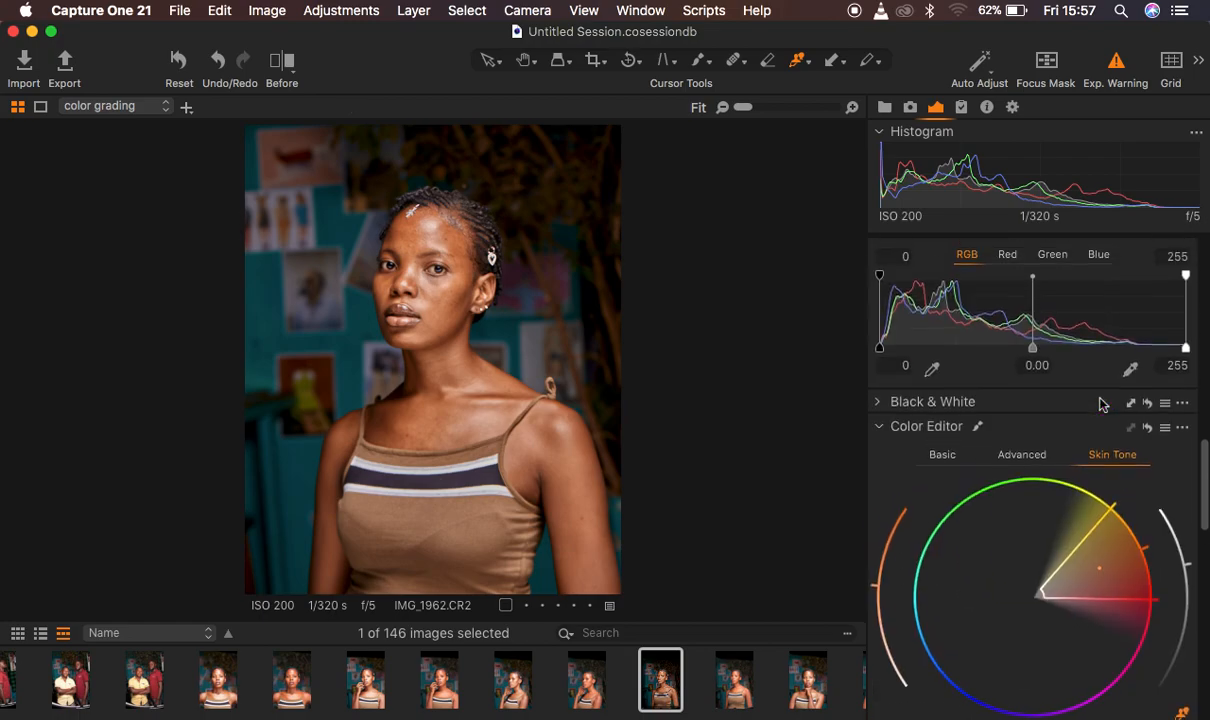
pyautogui.click(1148, 436)
pyautogui.click(1148, 436)
pyautogui.click(1148, 436)
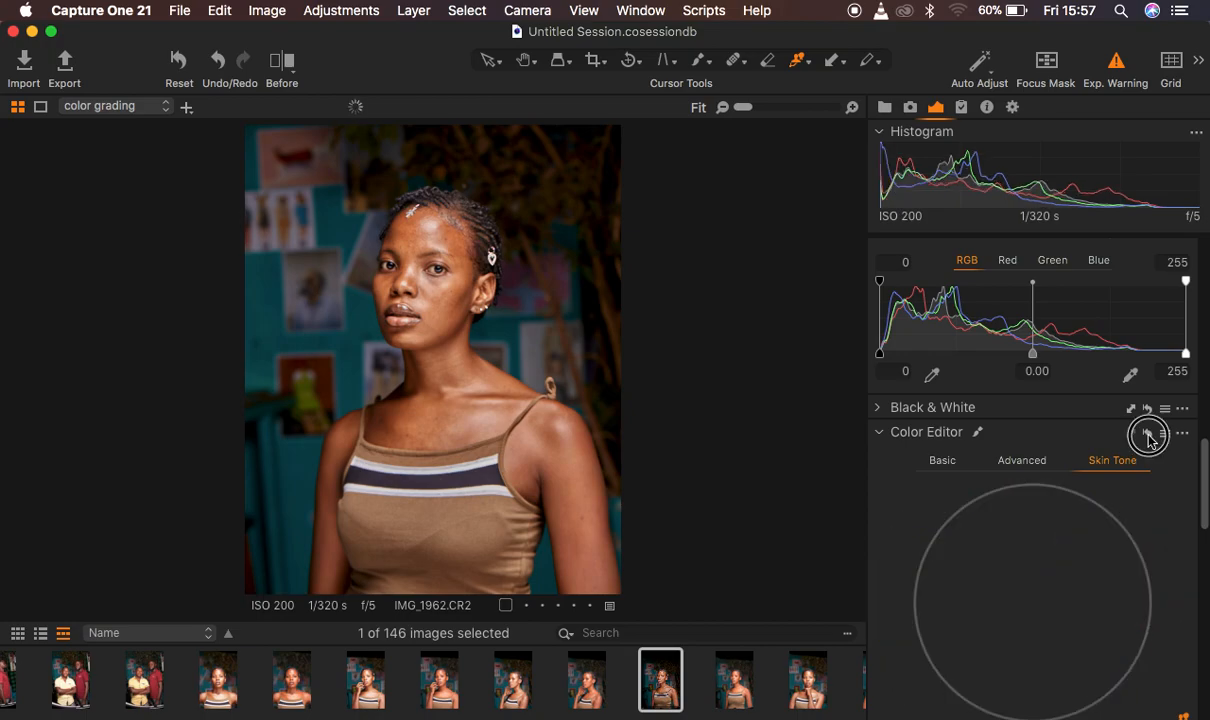
pyautogui.click(1148, 436)
pyautogui.click(1148, 436)
pyautogui.click(1148, 436)
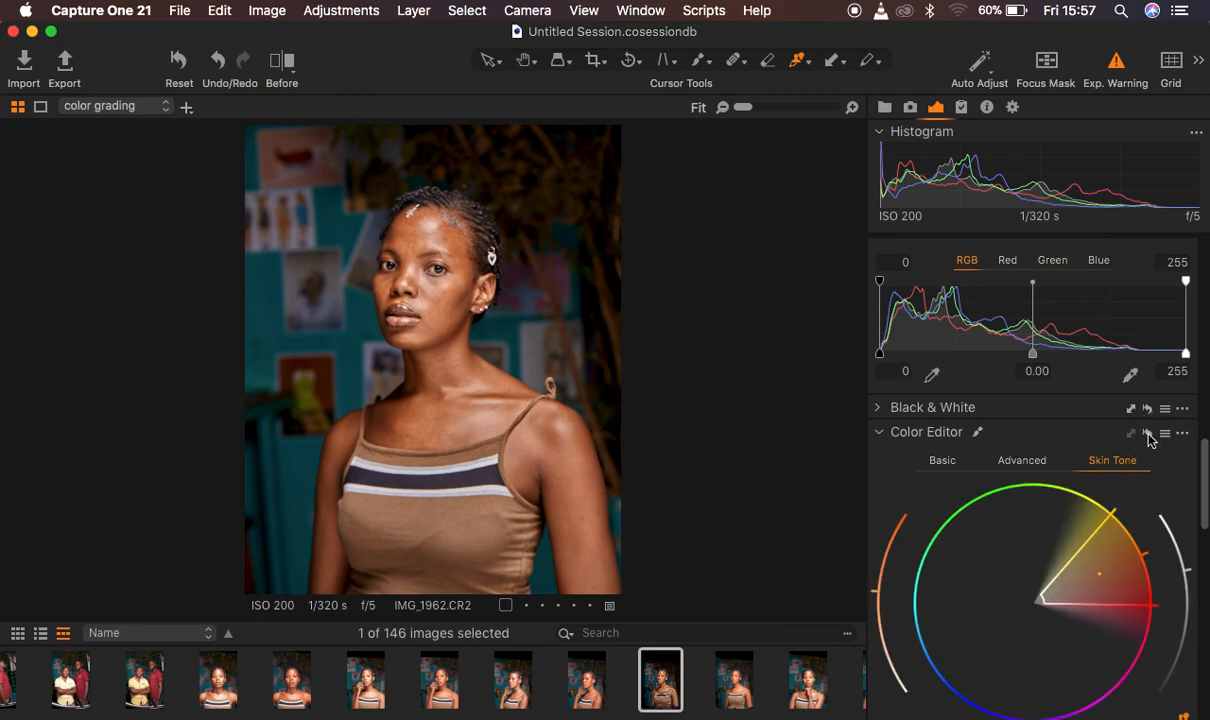
# Tint the portrait's highlights green in Color Balance, keeping the tint's saturation low
pyautogui.scroll(-5, 1190, 552)
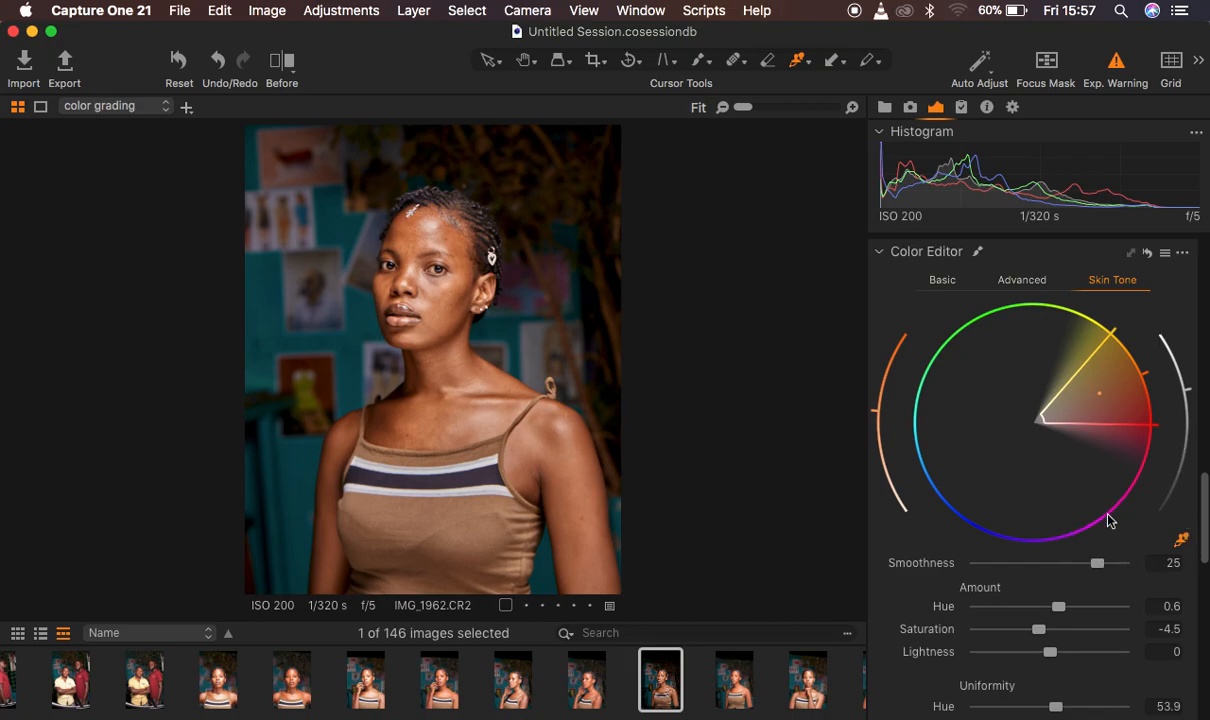
pyautogui.scroll(-12, 1134, 556)
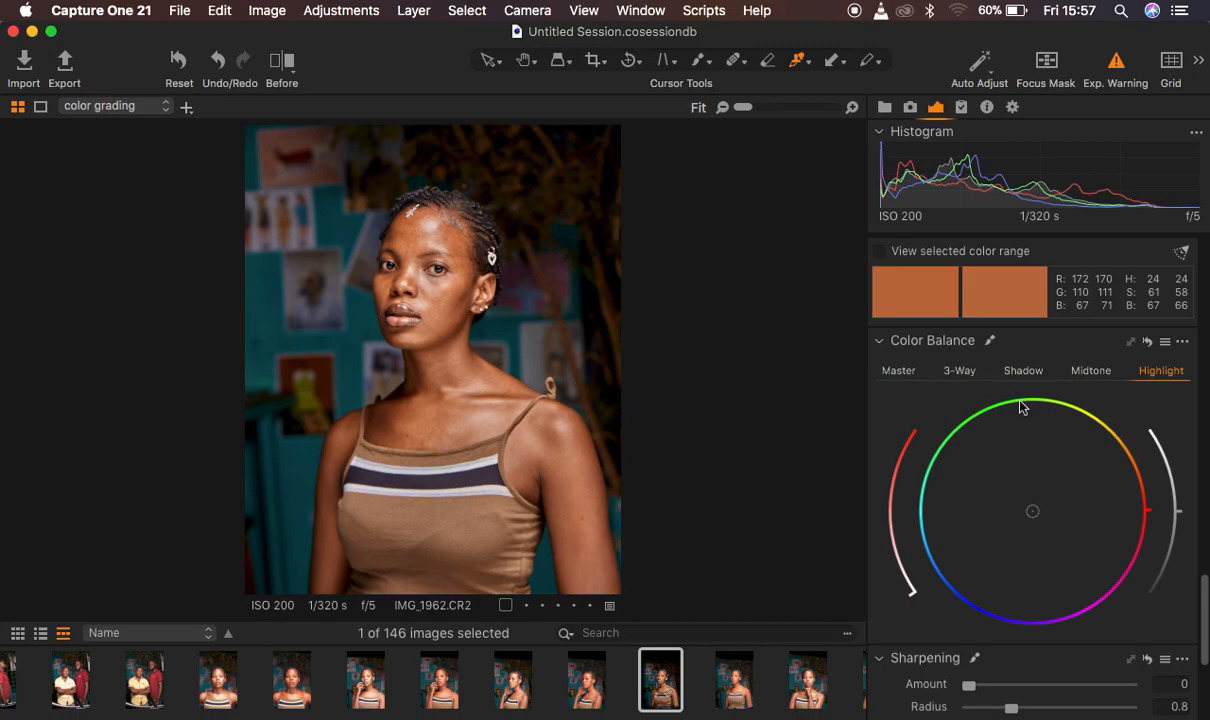
pyautogui.click(898, 372)
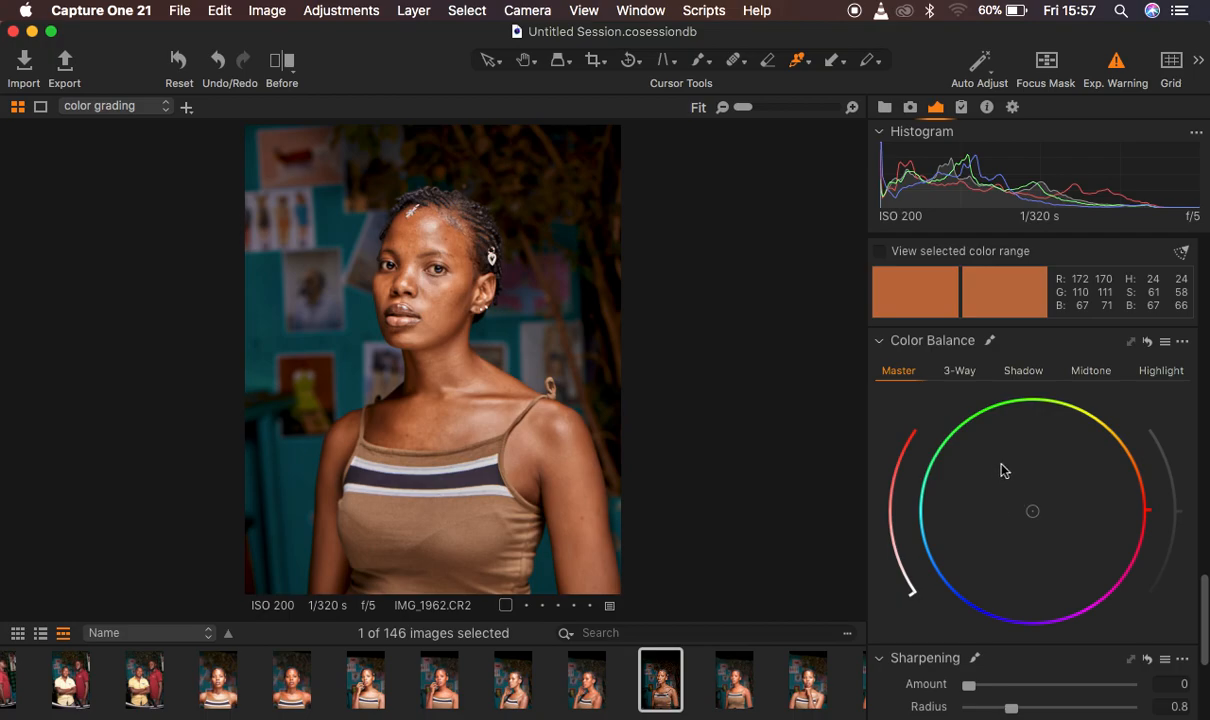
pyautogui.click(958, 372)
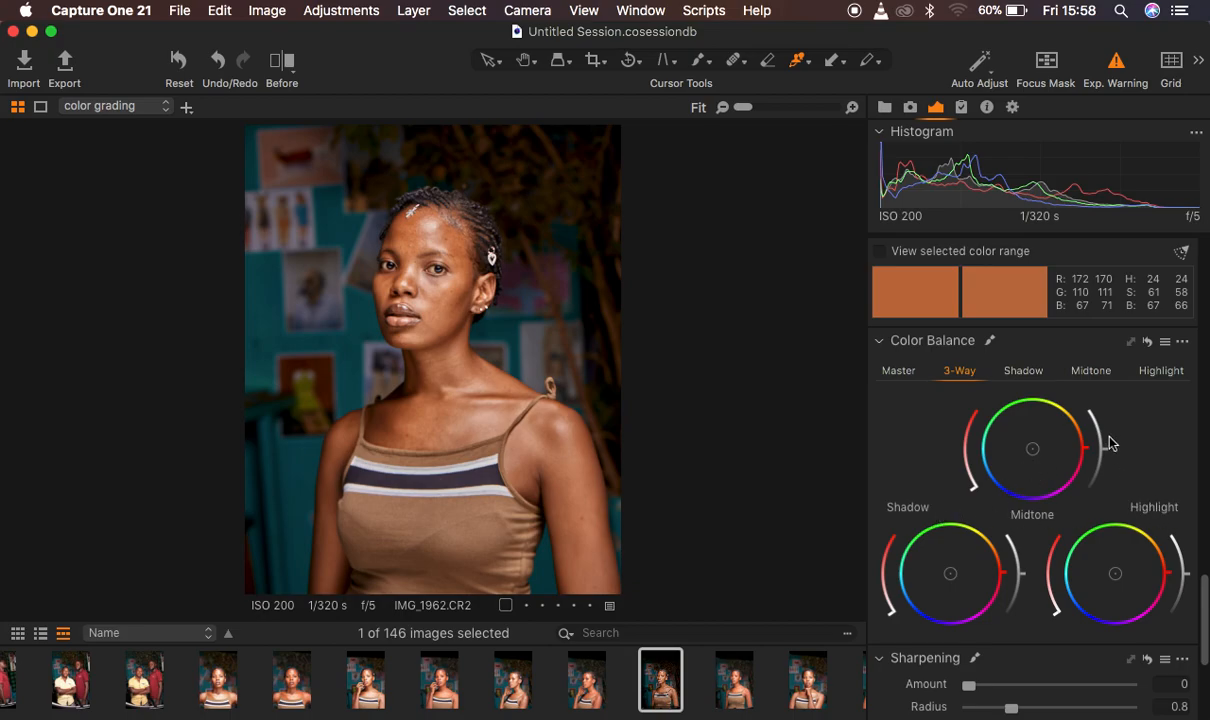
pyautogui.click(1156, 372)
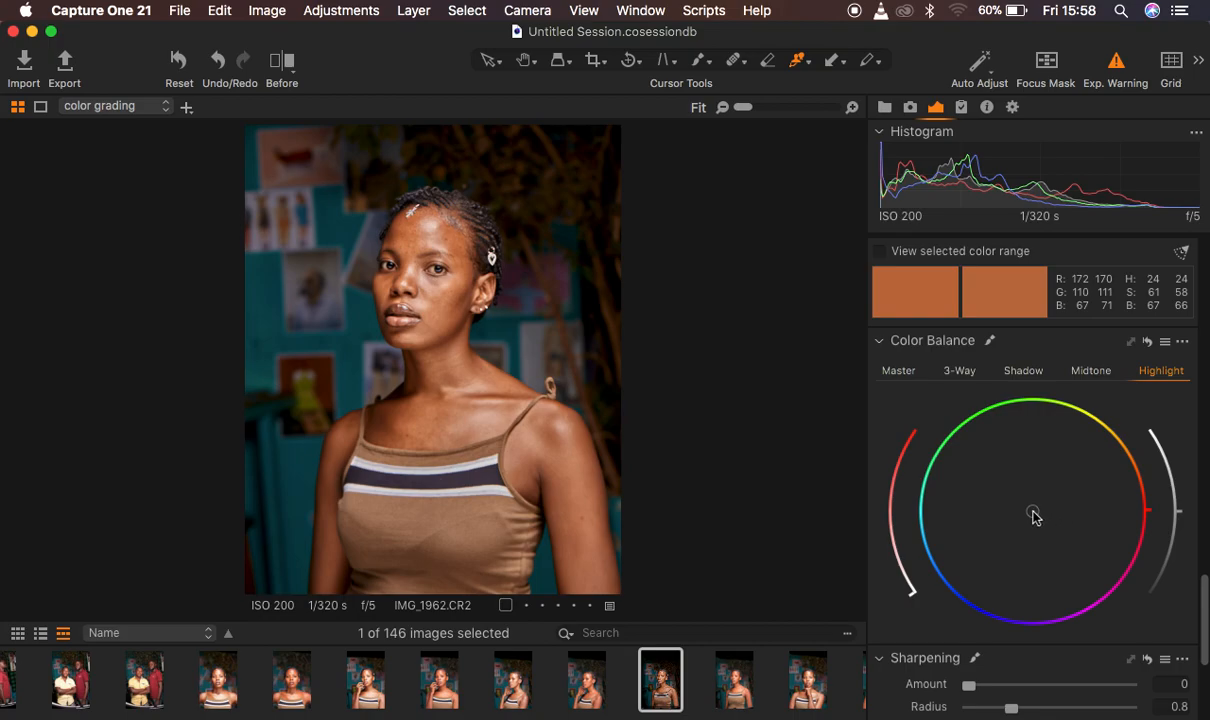
pyautogui.moveTo(1034, 515); pyautogui.dragTo(1017, 411)
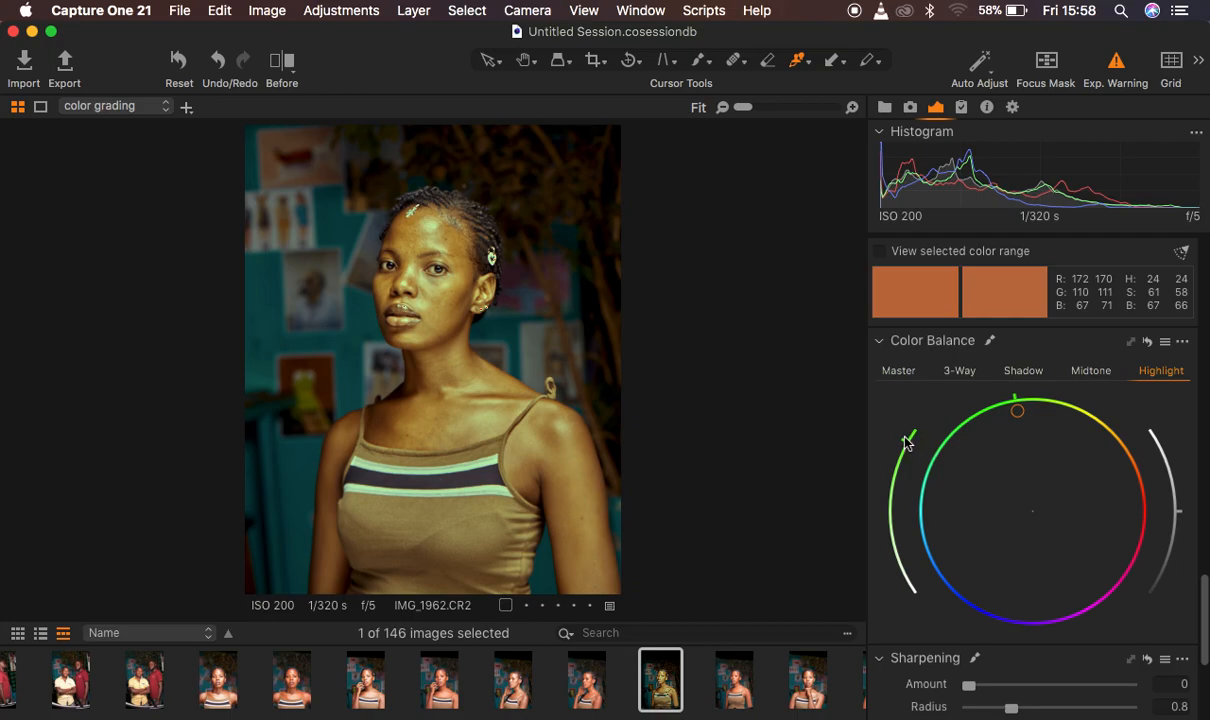
pyautogui.moveTo(905, 445); pyautogui.dragTo(891, 559)
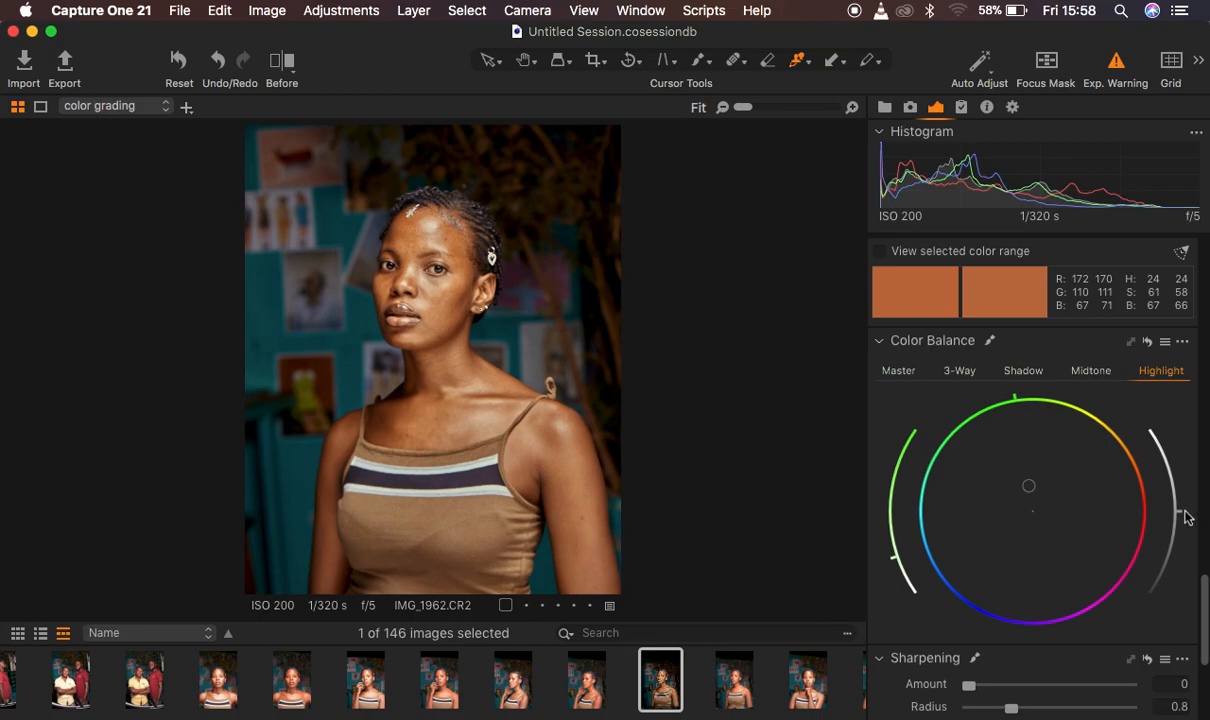
# Try a darker highlight lightness in Color Balance, and set it slightly above neutral
pyautogui.moveTo(1183, 517)
pyautogui.mouseDown()
pyautogui.moveTo(1162, 428)
pyautogui.moveTo(1183, 509)
pyautogui.mouseUp()
pyautogui.moveTo(1181, 523); pyautogui.dragTo(1176, 562)
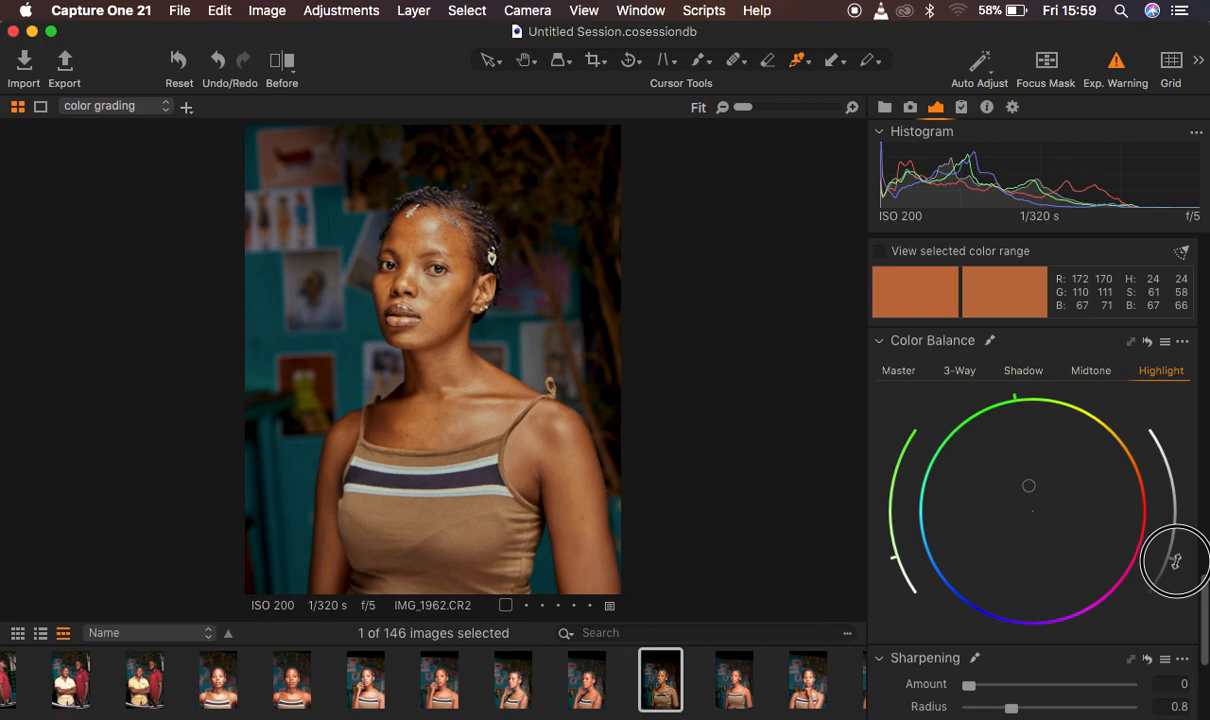
pyautogui.moveTo(1176, 562); pyautogui.dragTo(1179, 511)
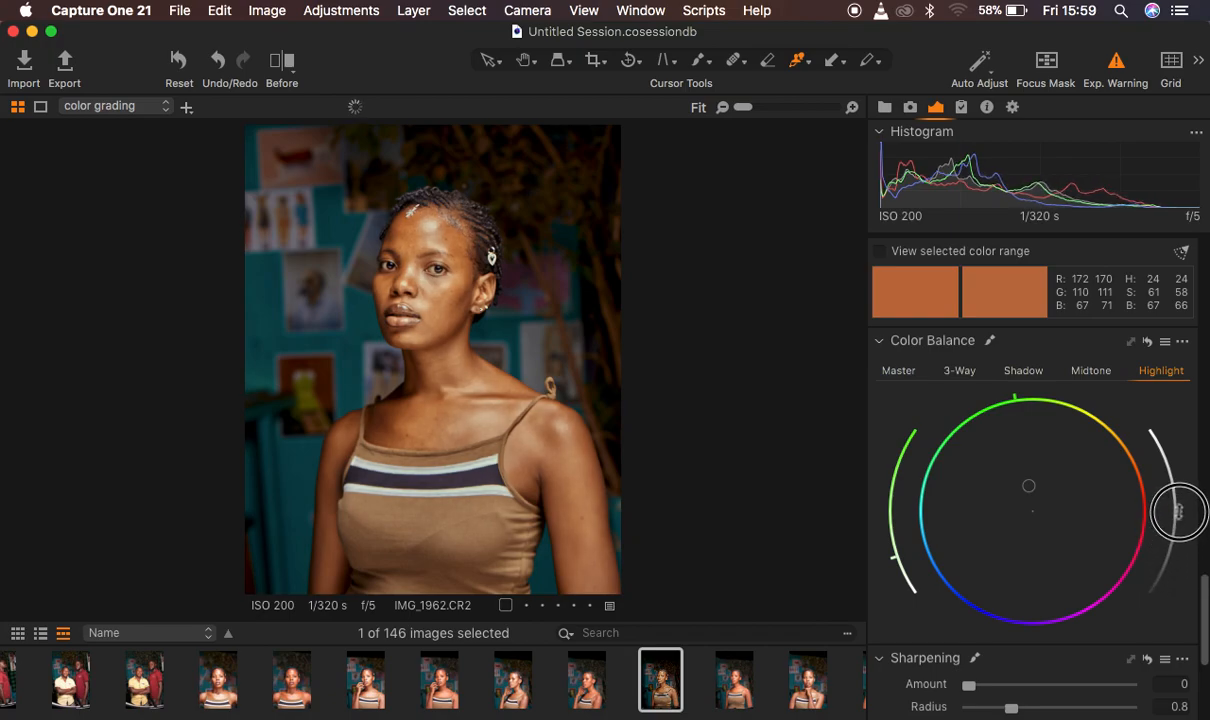
pyautogui.moveTo(1179, 513); pyautogui.dragTo(1179, 508)
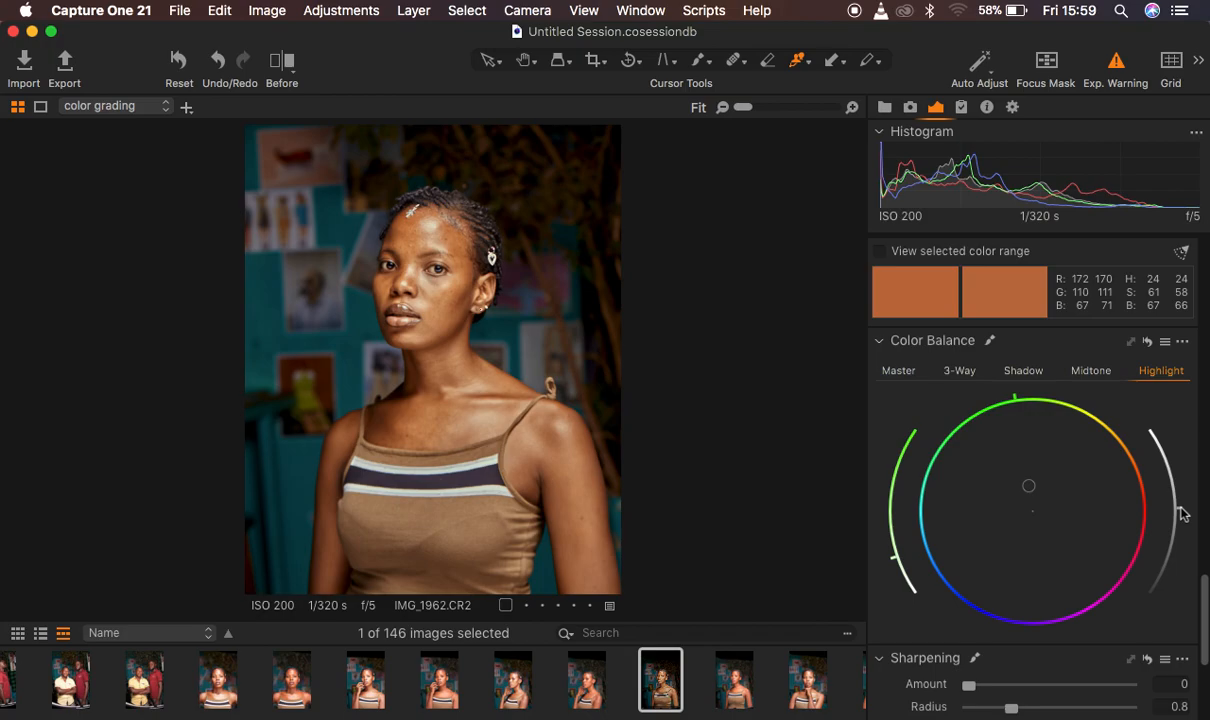
# Tint the portrait's shadows blue in Color Balance, reducing the tint to a low saturation
pyautogui.click(1025, 372)
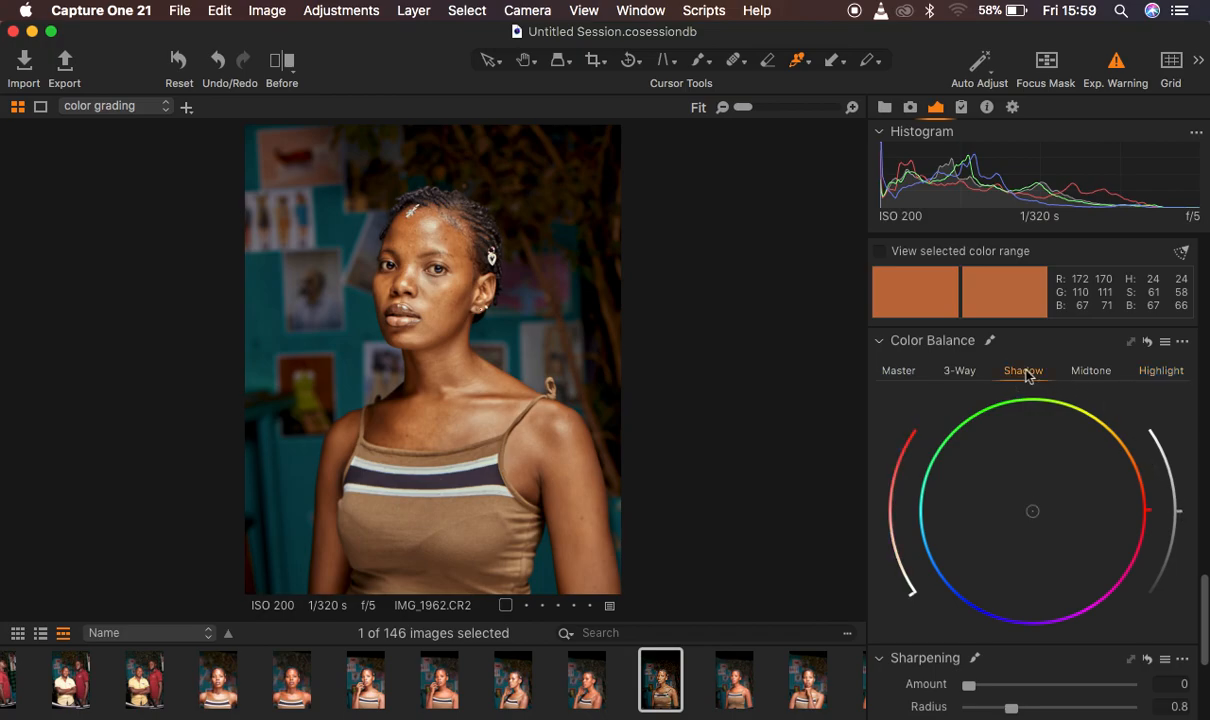
pyautogui.moveTo(1033, 513); pyautogui.dragTo(973, 598)
pyautogui.moveTo(907, 444); pyautogui.dragTo(891, 558)
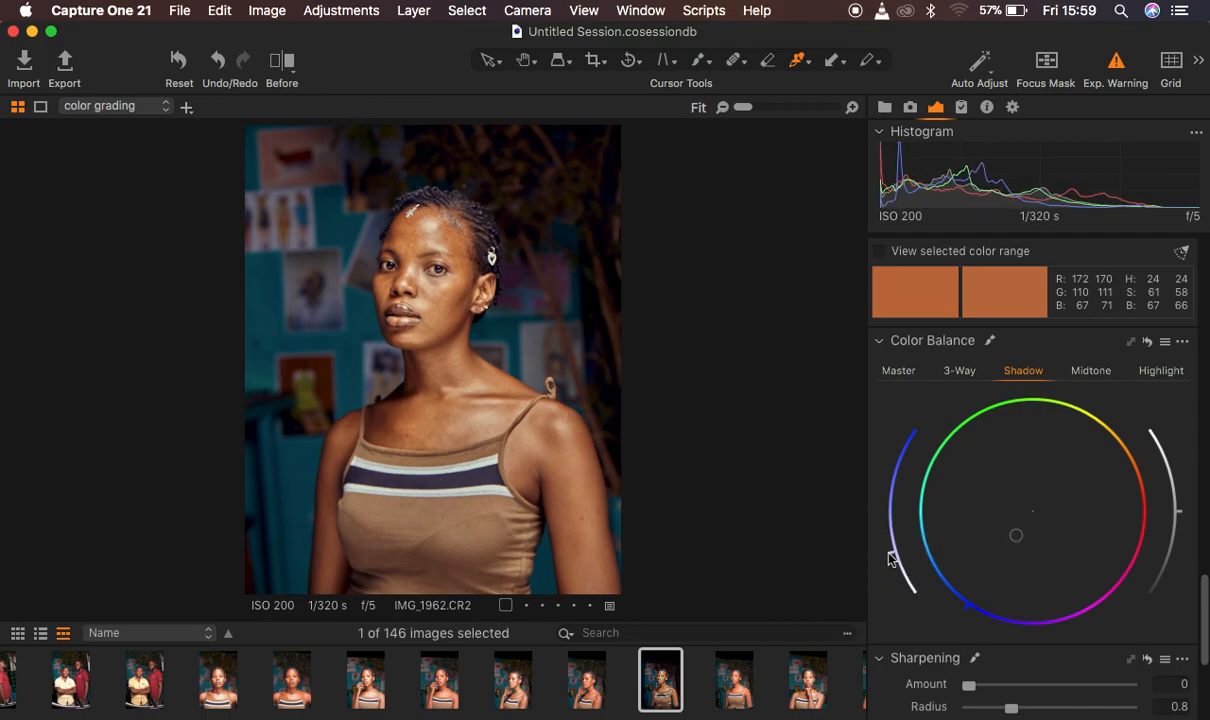
# Tint the portrait's midtones orange in Color Balance, reducing the tint to a very low saturation
pyautogui.click(1091, 371)
pyautogui.moveTo(1037, 516); pyautogui.dragTo(1124, 476)
pyautogui.moveTo(903, 444); pyautogui.dragTo(906, 587)
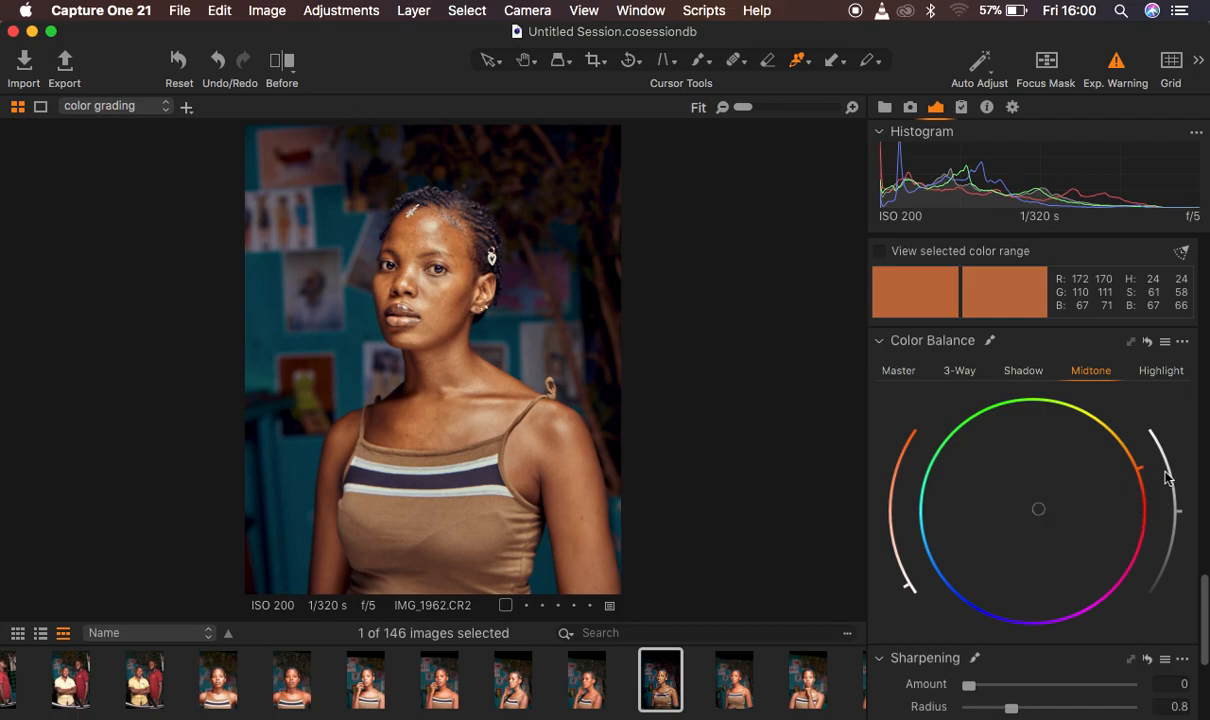
# Compare the portrait with and without the Color Balance adjustments
pyautogui.scroll(1, 1167, 478)
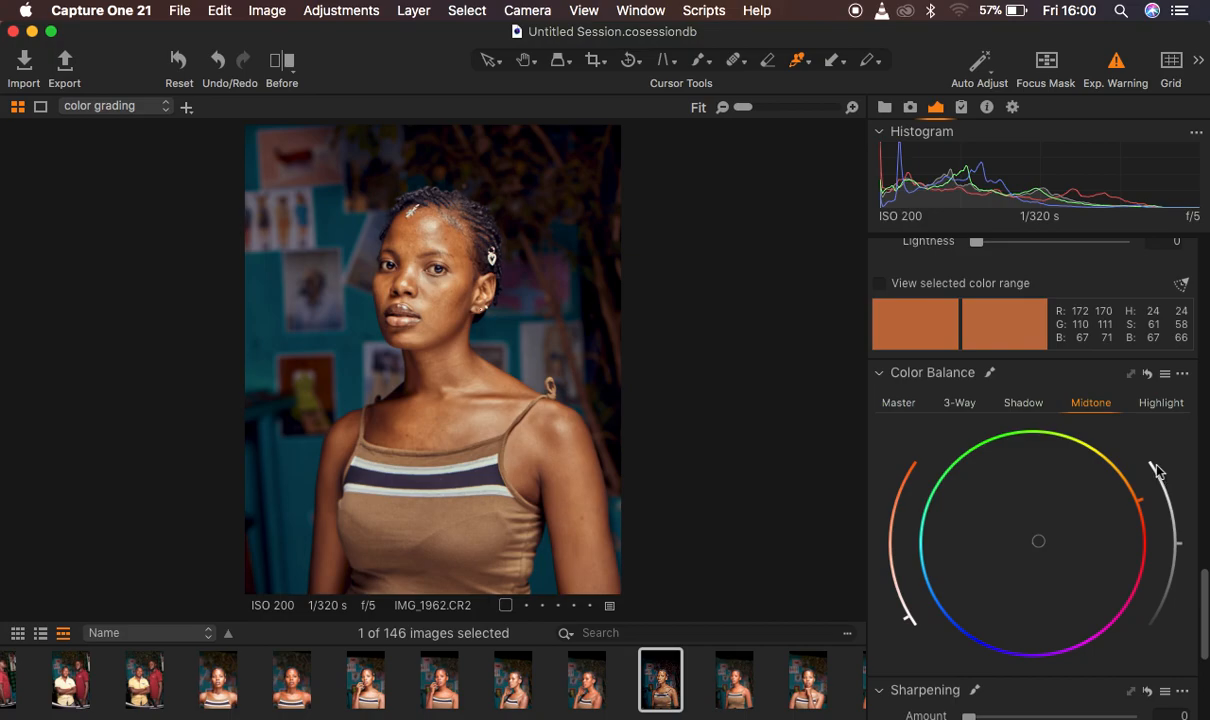
pyautogui.click(1147, 375)
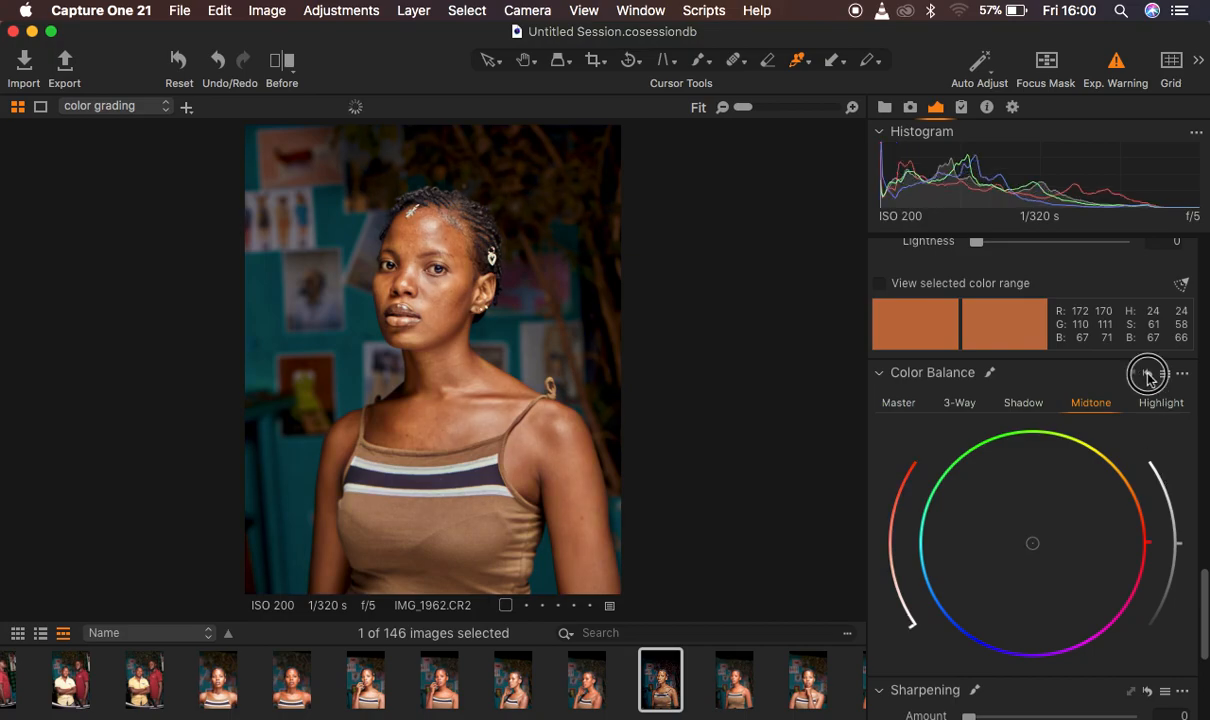
pyautogui.click(1148, 375)
pyautogui.click(1148, 375)
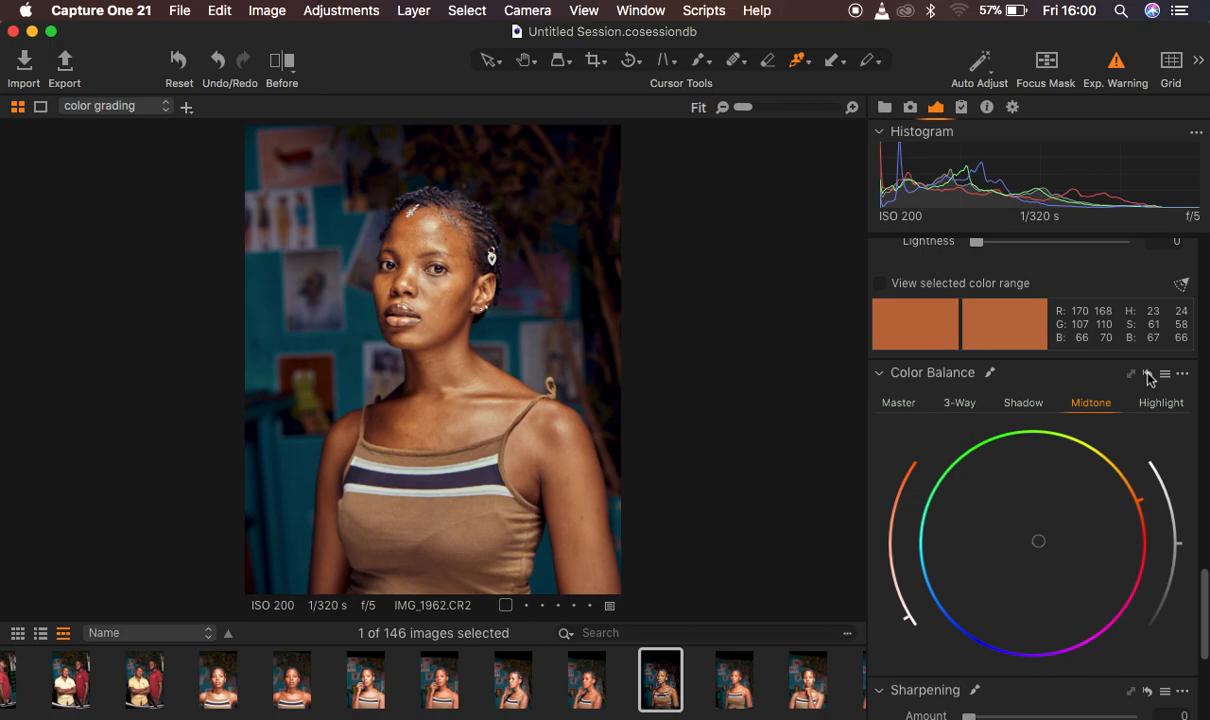
# Compare the portrait with the color grading layer hidden, shown and at reduced opacity, leaving it shown at 100
pyautogui.scroll(5, 1128, 494)
pyautogui.scroll(10, 1122, 494)
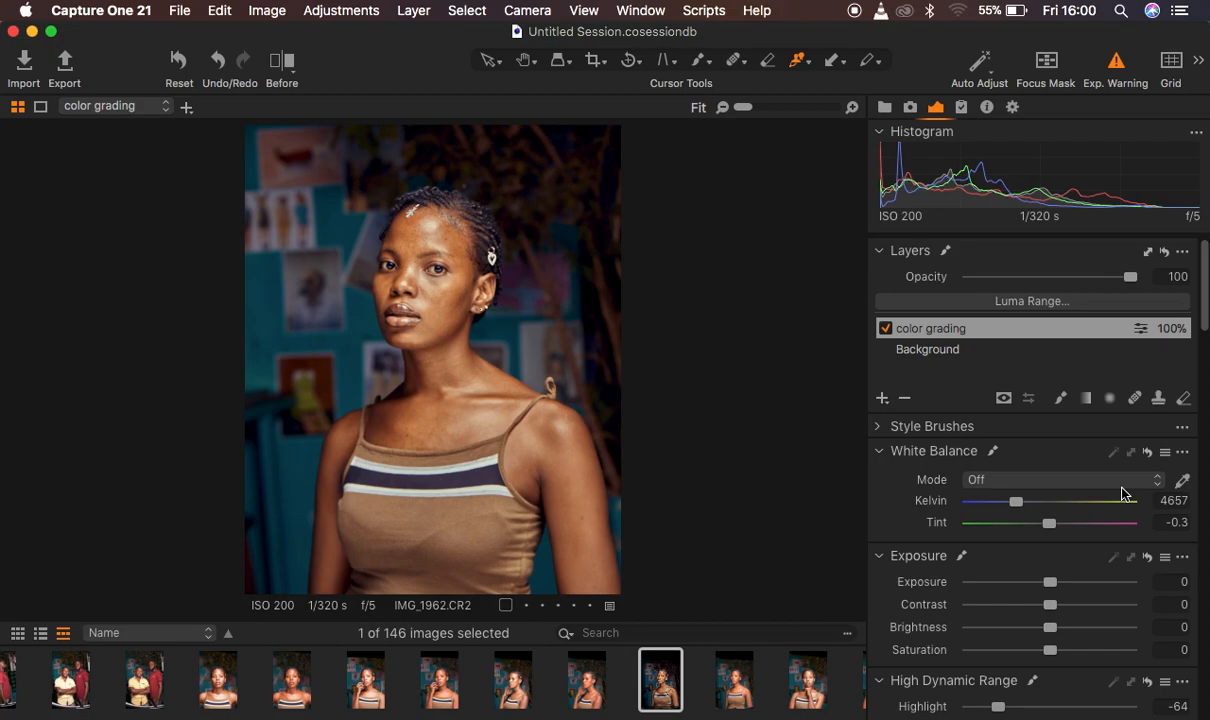
pyautogui.click(885, 329)
pyautogui.click(885, 329)
pyautogui.click(885, 329)
pyautogui.click(885, 329)
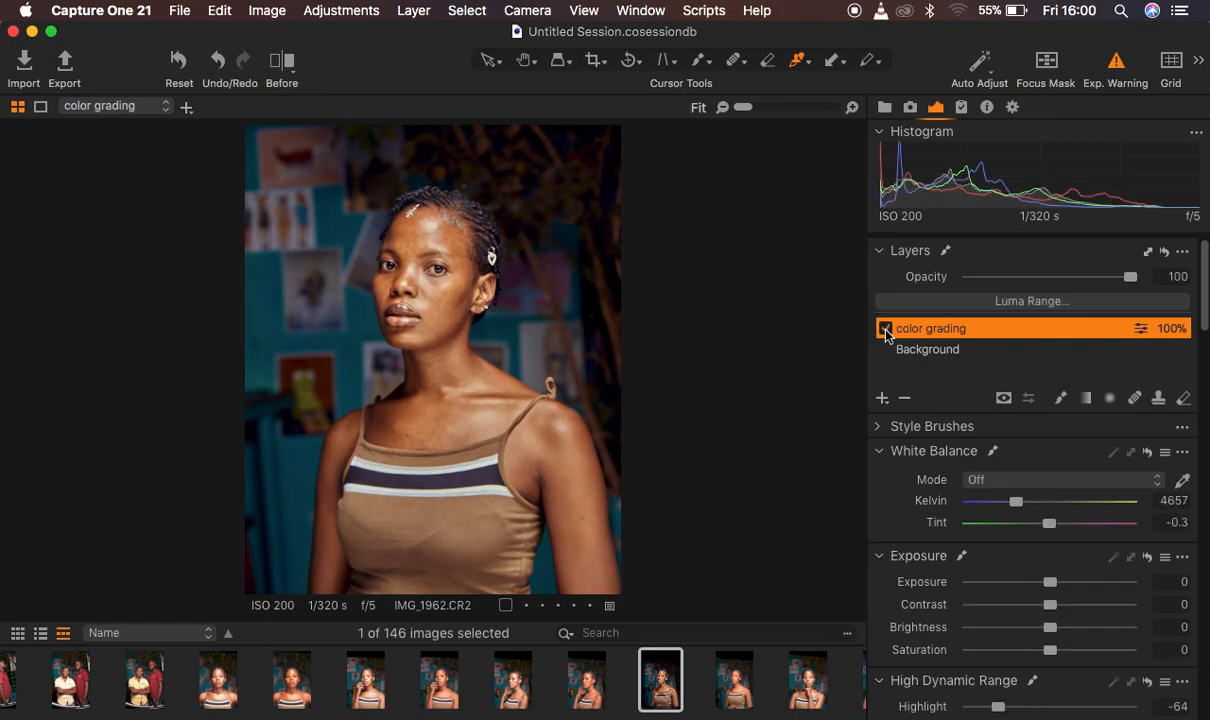
pyautogui.moveTo(1025, 276); pyautogui.dragTo(1055, 282)
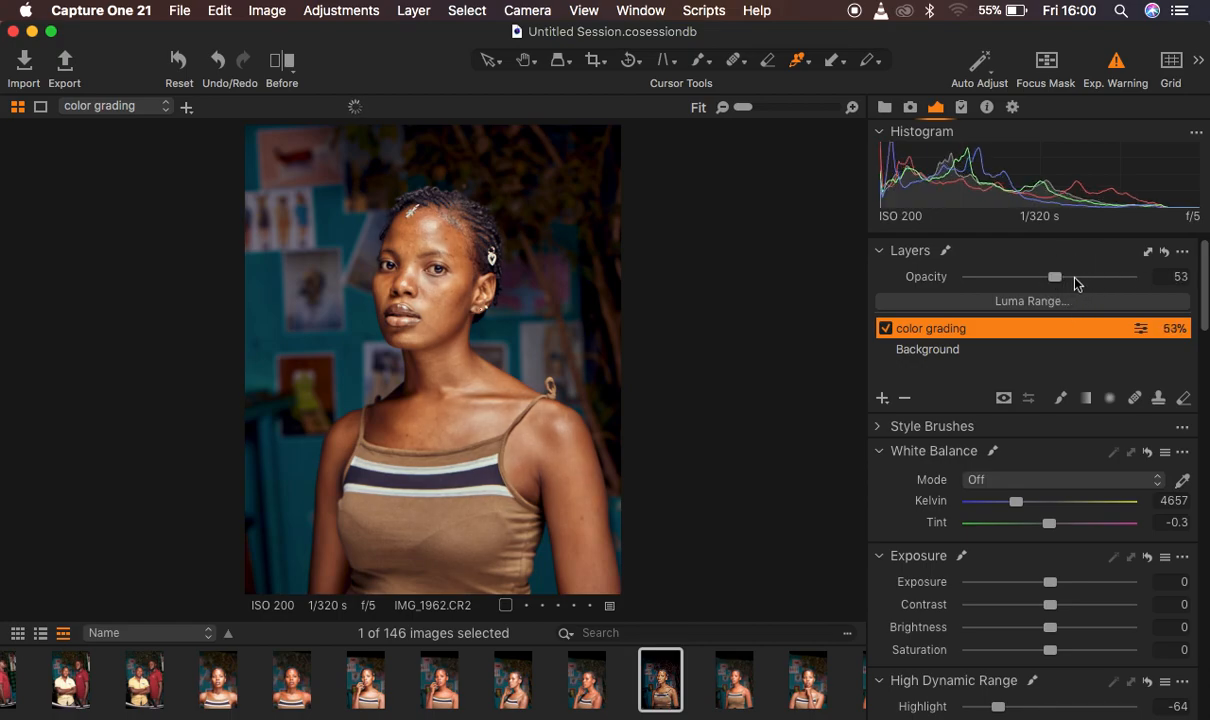
pyautogui.moveTo(1072, 277); pyautogui.dragTo(1196, 288)
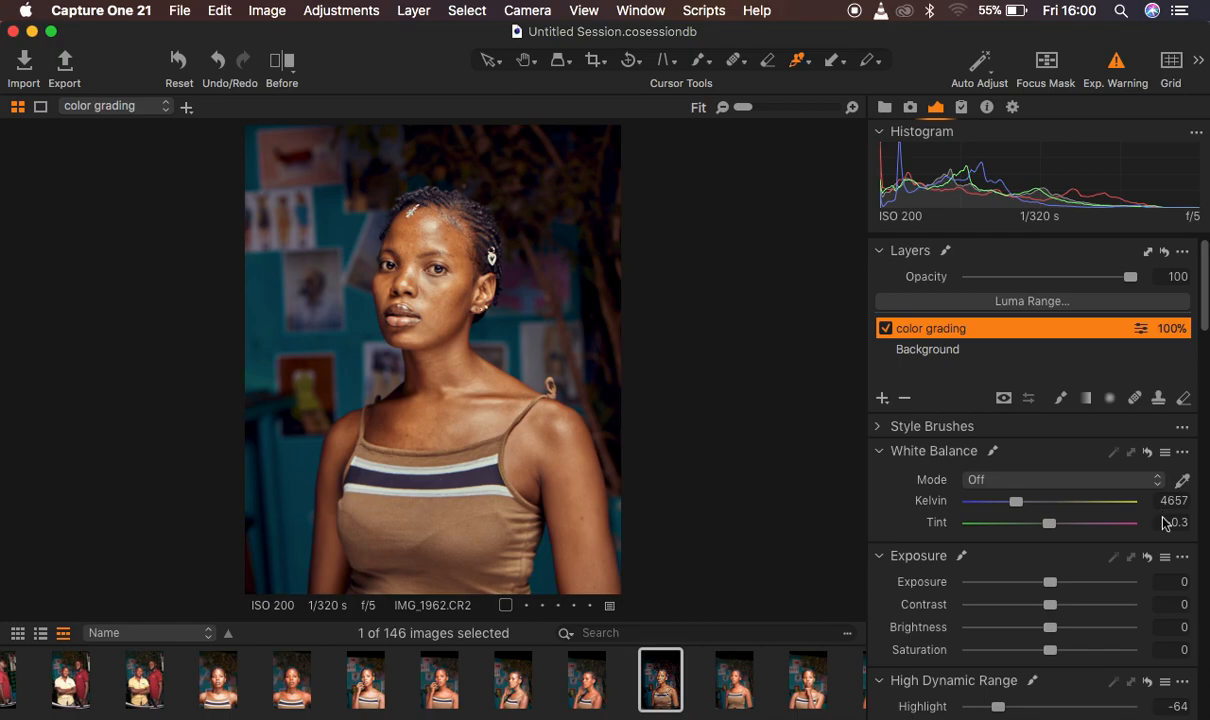
pyautogui.scroll(-12, 1166, 523)
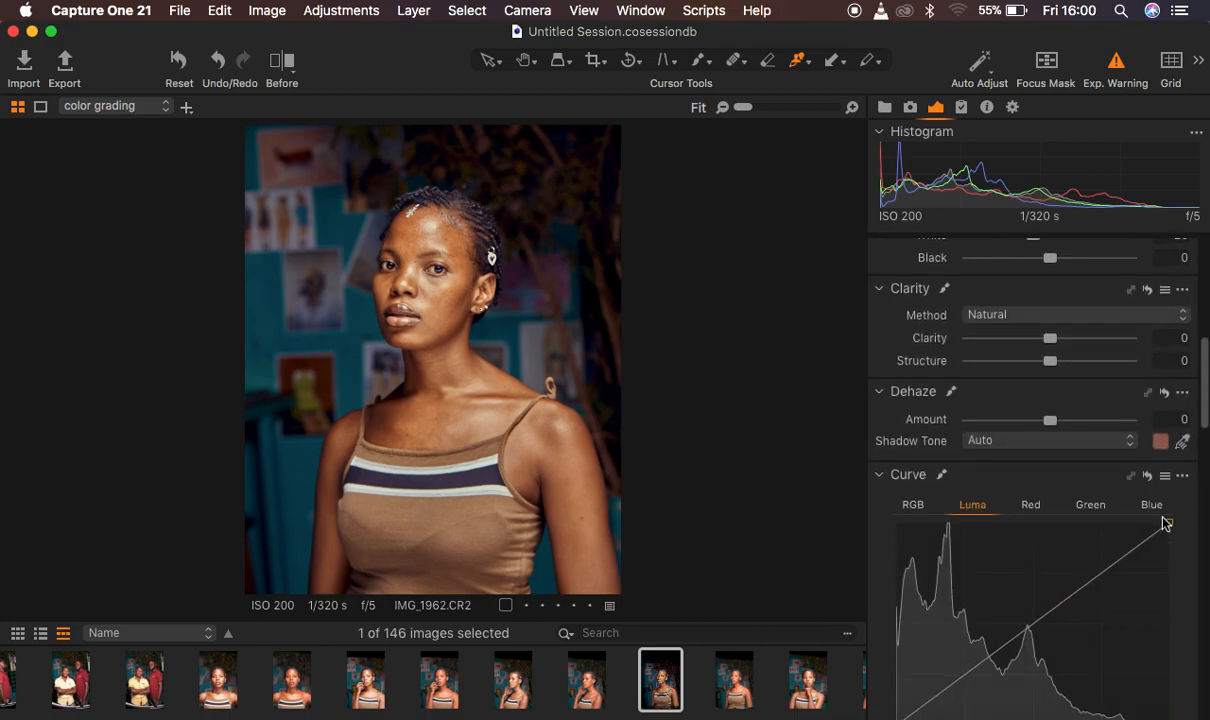
pyautogui.scroll(5, 1166, 523)
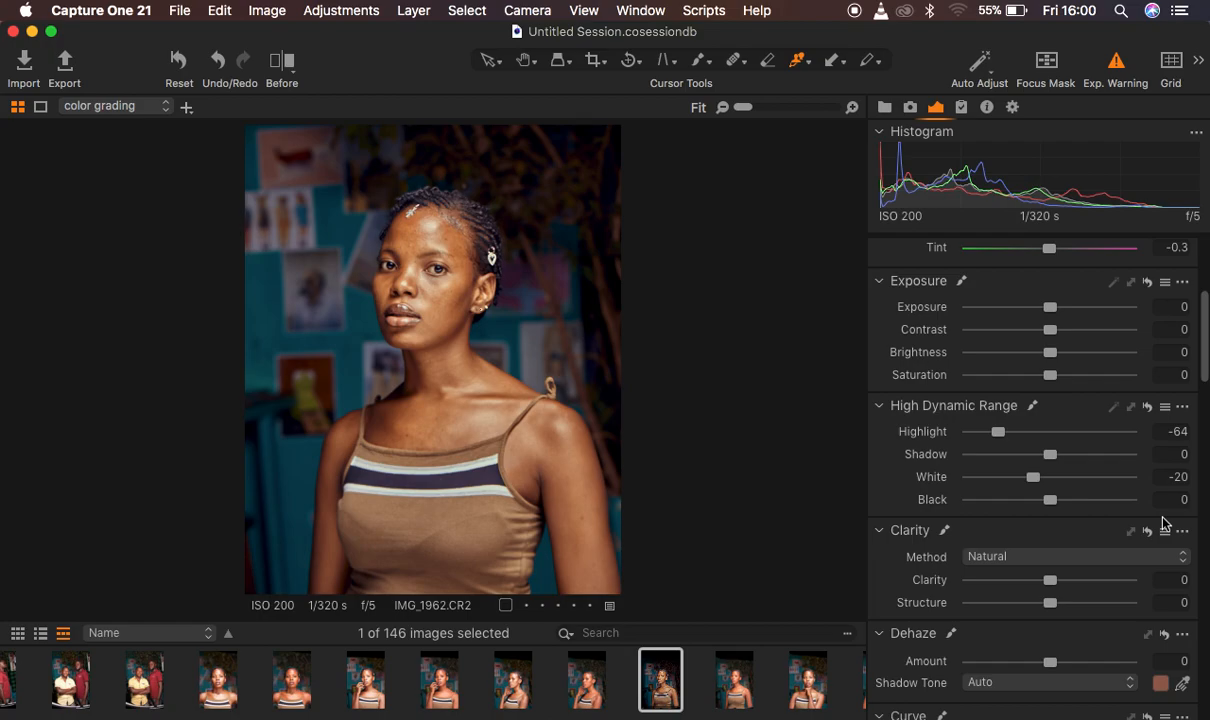
pyautogui.scroll(5, 1160, 510)
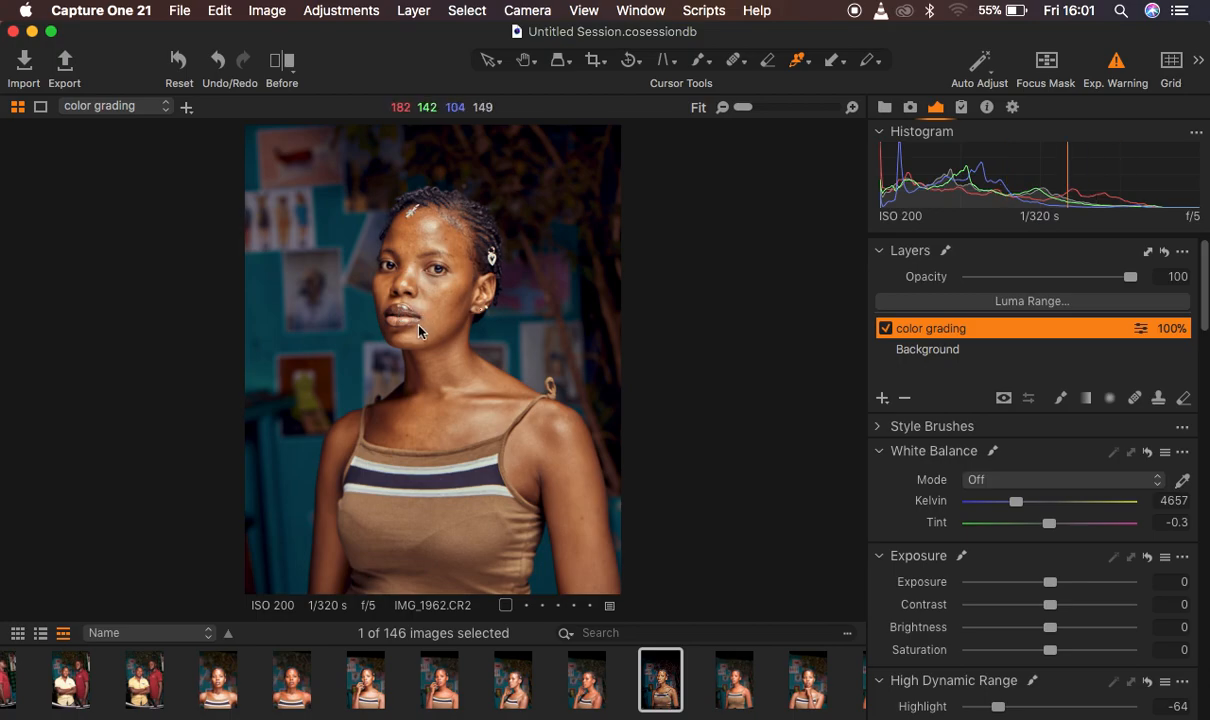
# Erase the color grading layer's mask over the lips with a smaller eraser brush, showing the mask overlay while erasing
pyautogui.click(1183, 398)
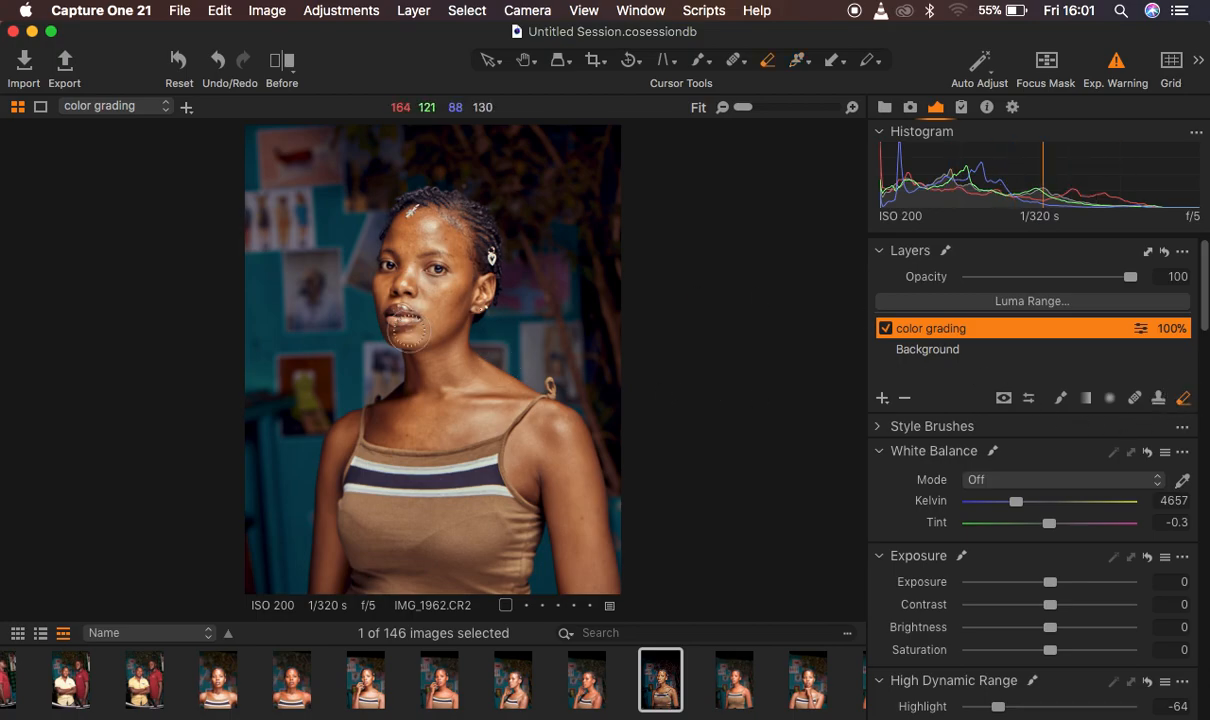
pyautogui.scroll(2, 409, 329)
pyautogui.press('super+plus')
pyautogui.press('super+plus')
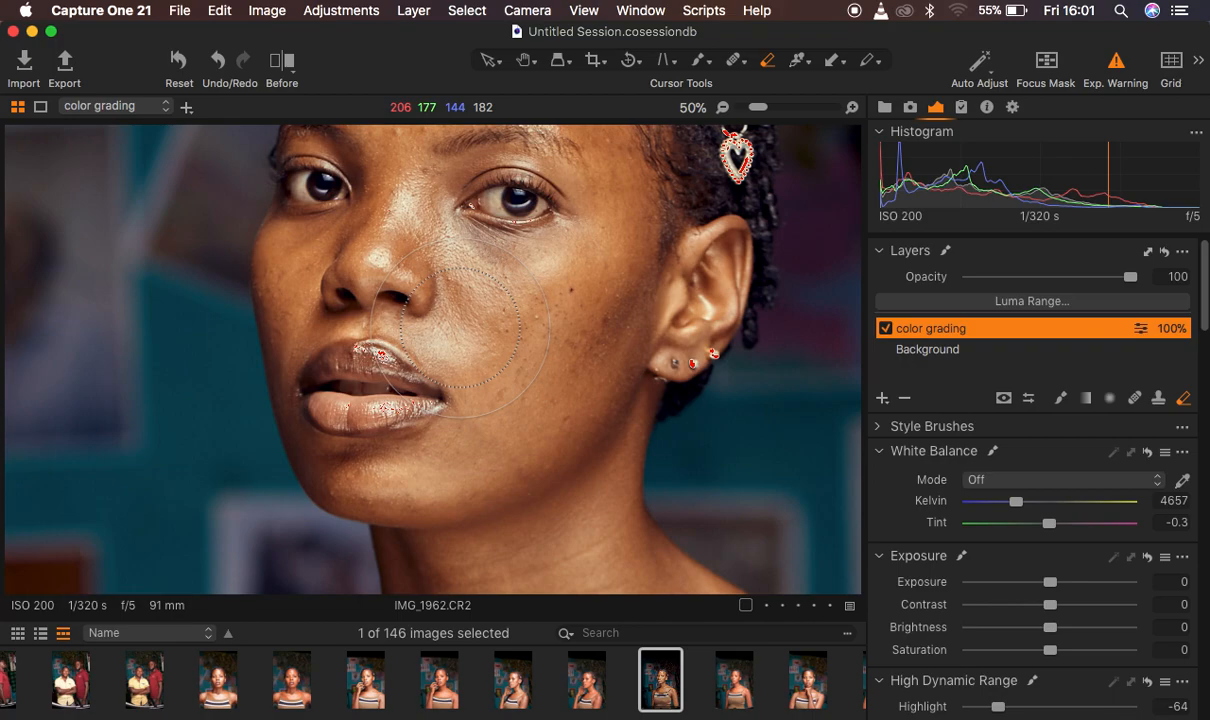
pyautogui.press('m')
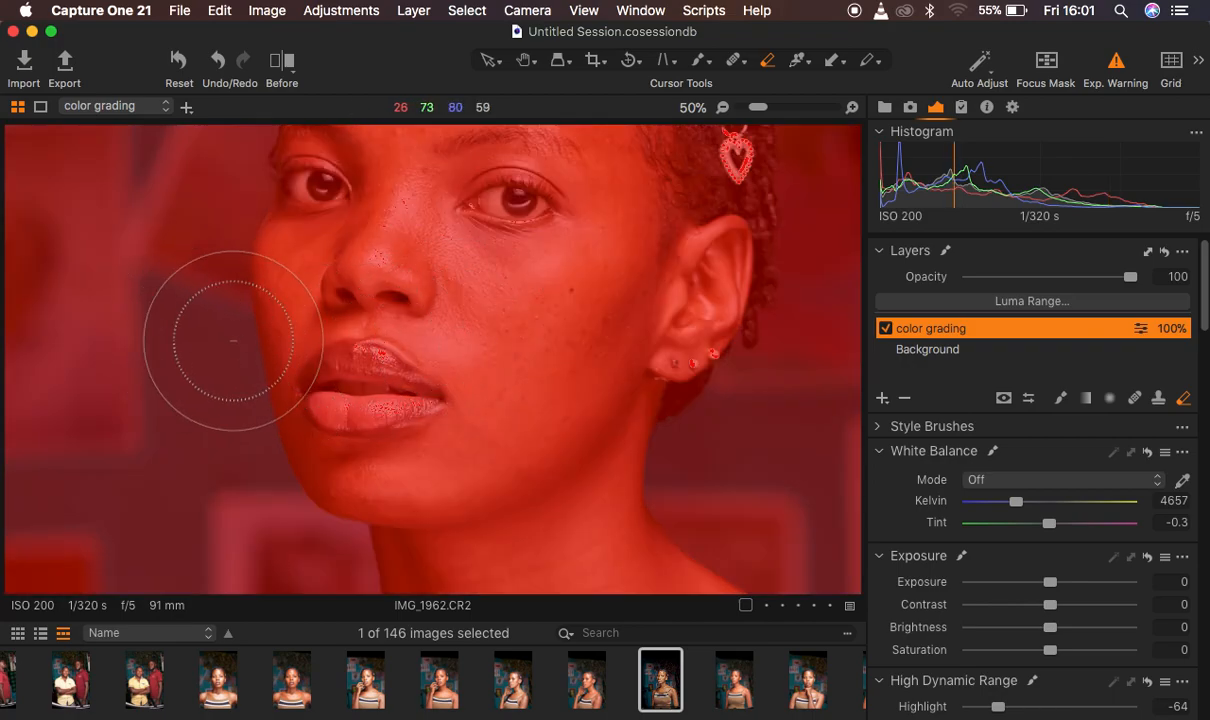
pyautogui.press('[')
pyautogui.press('[')
pyautogui.press('[')
pyautogui.press('[')
pyautogui.press('[')
pyautogui.press('[')
pyautogui.press('[')
pyautogui.press('[')
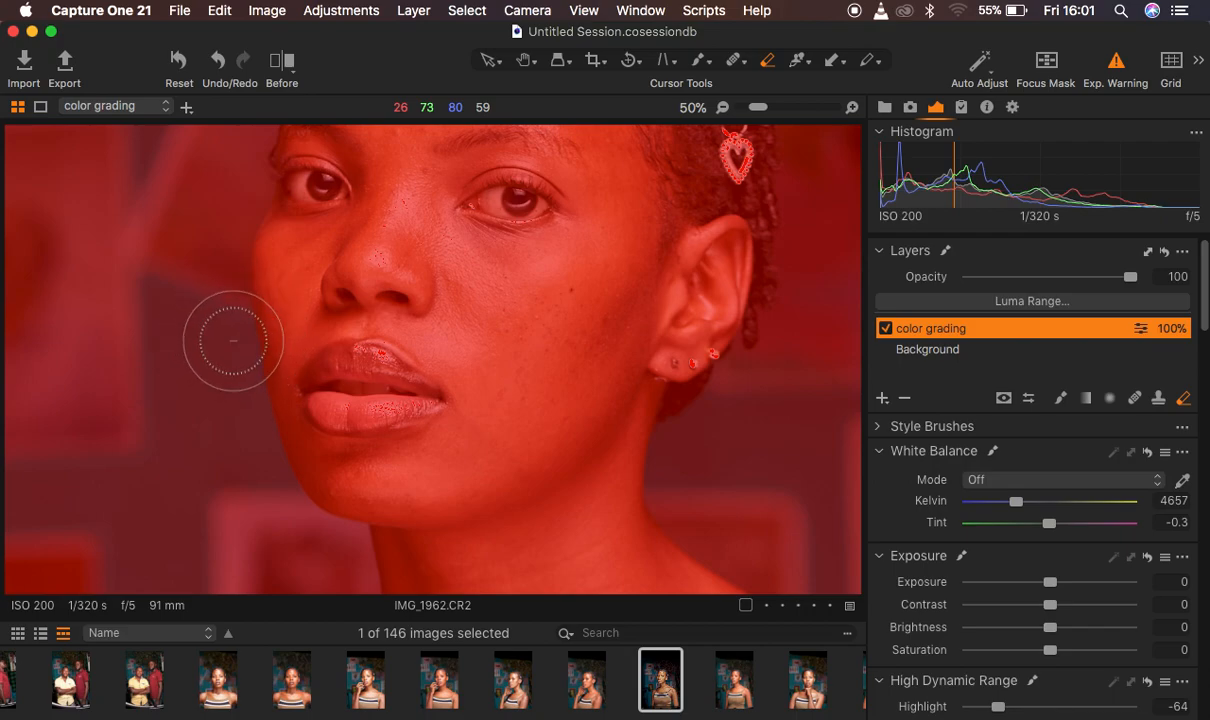
pyautogui.press('[')
pyautogui.press('[')
pyautogui.press('[')
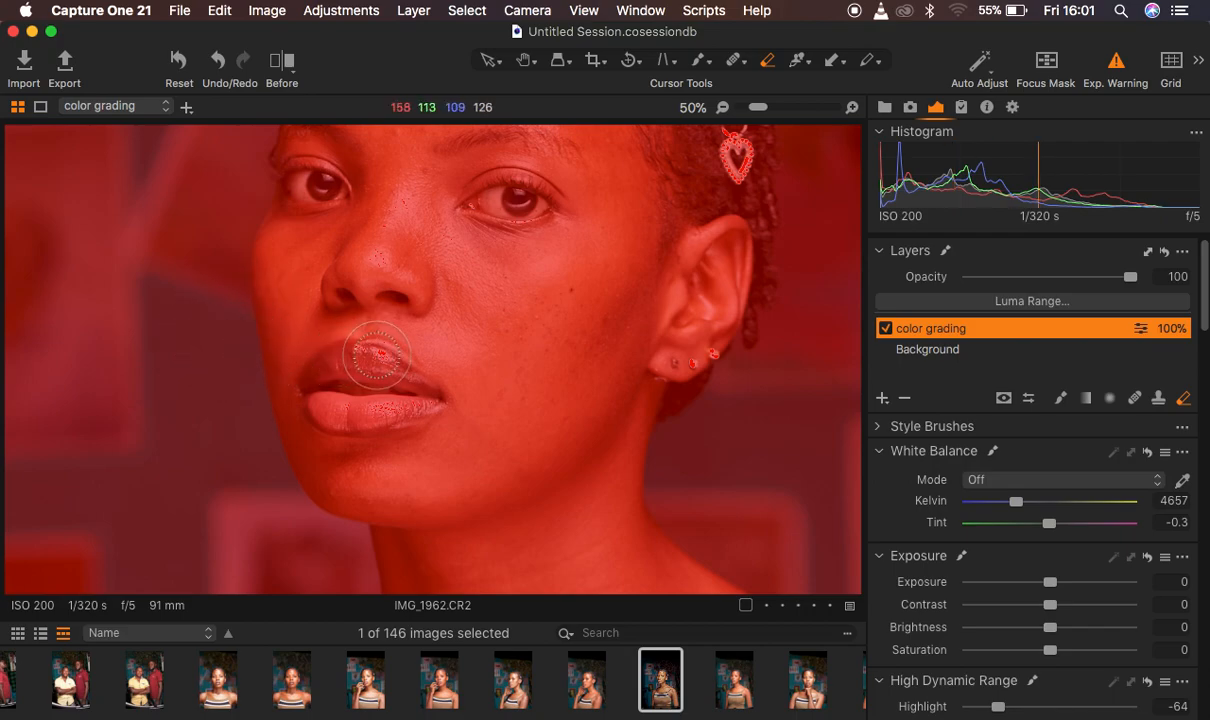
pyautogui.moveTo(334, 378)
pyautogui.mouseDown()
pyautogui.moveTo(379, 382)
pyautogui.moveTo(337, 395)
pyautogui.moveTo(333, 370)
pyautogui.moveTo(372, 367)
pyautogui.moveTo(404, 386)
pyautogui.moveTo(394, 406)
pyautogui.moveTo(341, 392)
pyautogui.moveTo(368, 384)
pyautogui.moveTo(367, 415)
pyautogui.moveTo(371, 393)
pyautogui.moveTo(327, 391)
pyautogui.moveTo(345, 363)
pyautogui.moveTo(392, 384)
pyautogui.moveTo(349, 405)
pyautogui.moveTo(328, 376)
pyautogui.moveTo(356, 361)
pyautogui.moveTo(392, 378)
pyautogui.moveTo(372, 408)
pyautogui.moveTo(338, 387)
pyautogui.moveTo(366, 375)
pyautogui.moveTo(381, 411)
pyautogui.moveTo(390, 374)
pyautogui.mouseUp()
pyautogui.press('super+minus')
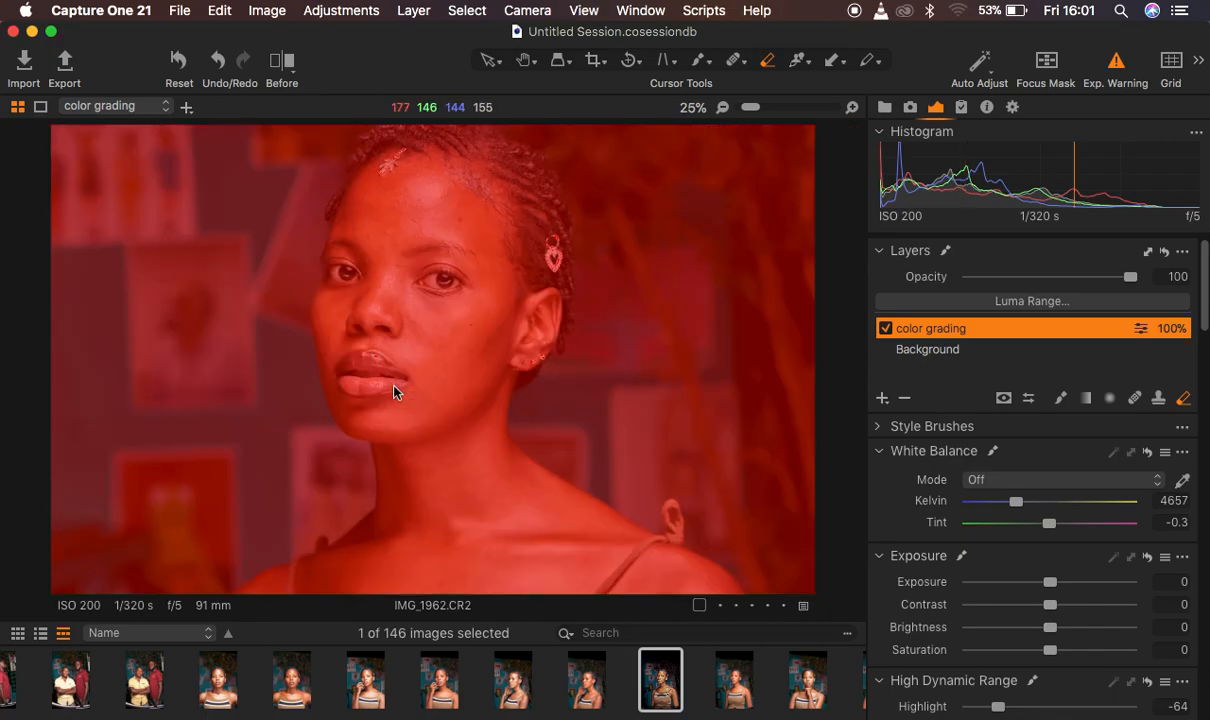
# Hide the mask overlay and fit the whole portrait in view to check the lips
pyautogui.press('m')
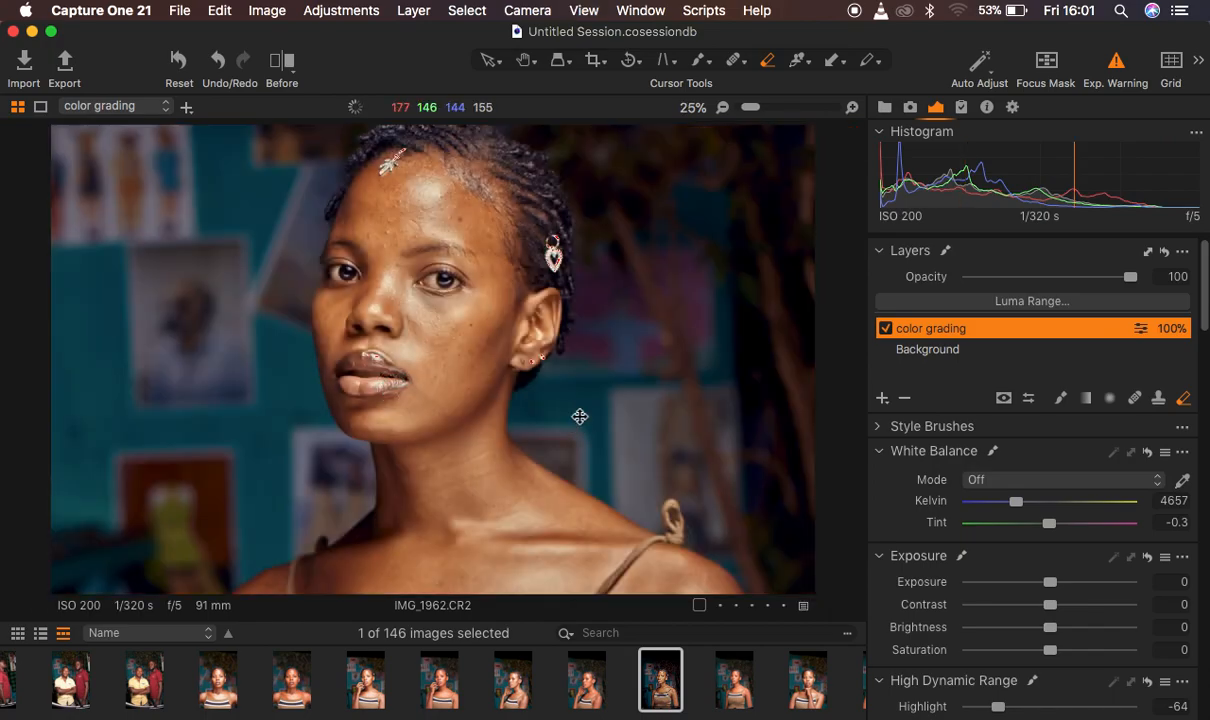
pyautogui.press('super+minus')
pyautogui.press('super+0')
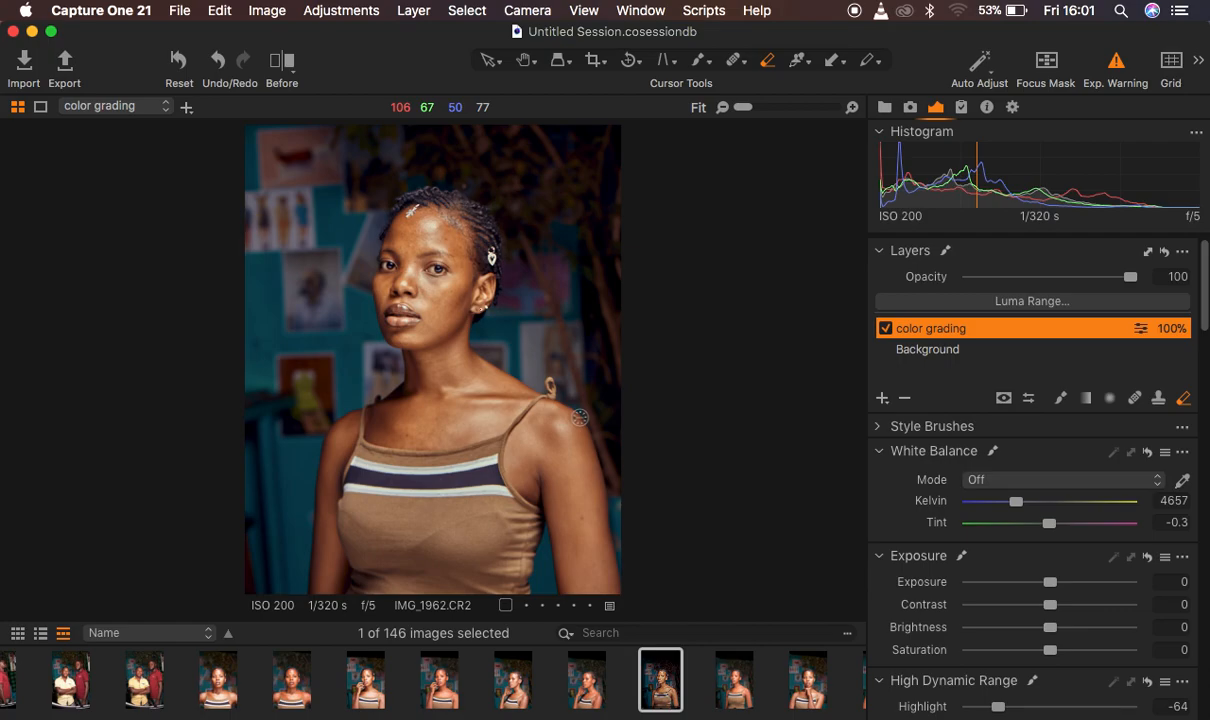